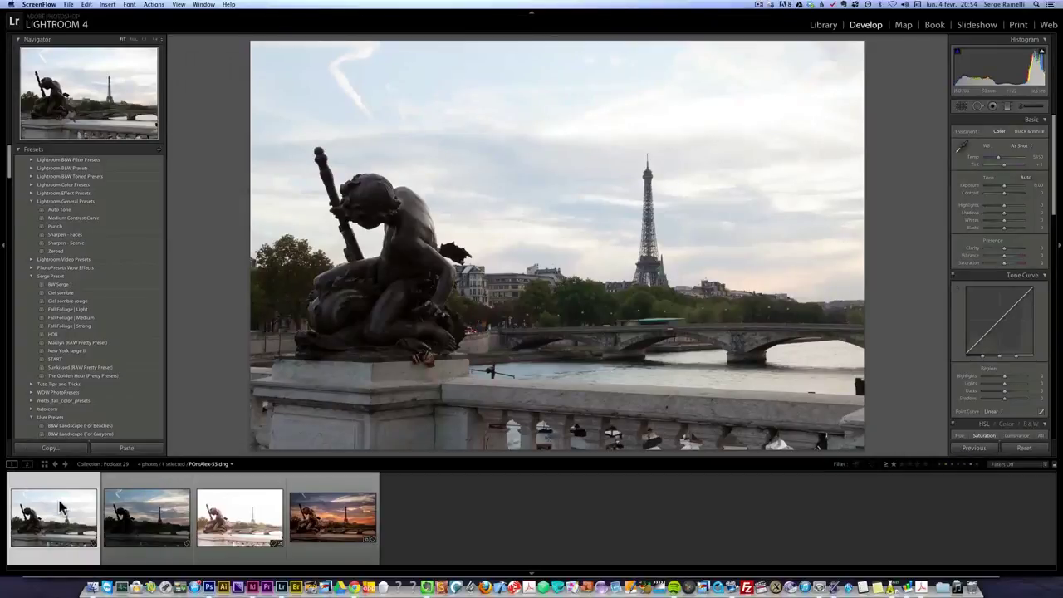
- Compare the sky and foreground brightness in the bracketed shots POntAlex-55.dng, POntAlex-56.dng and POntAlex-57.dng
left_click(163, 510)
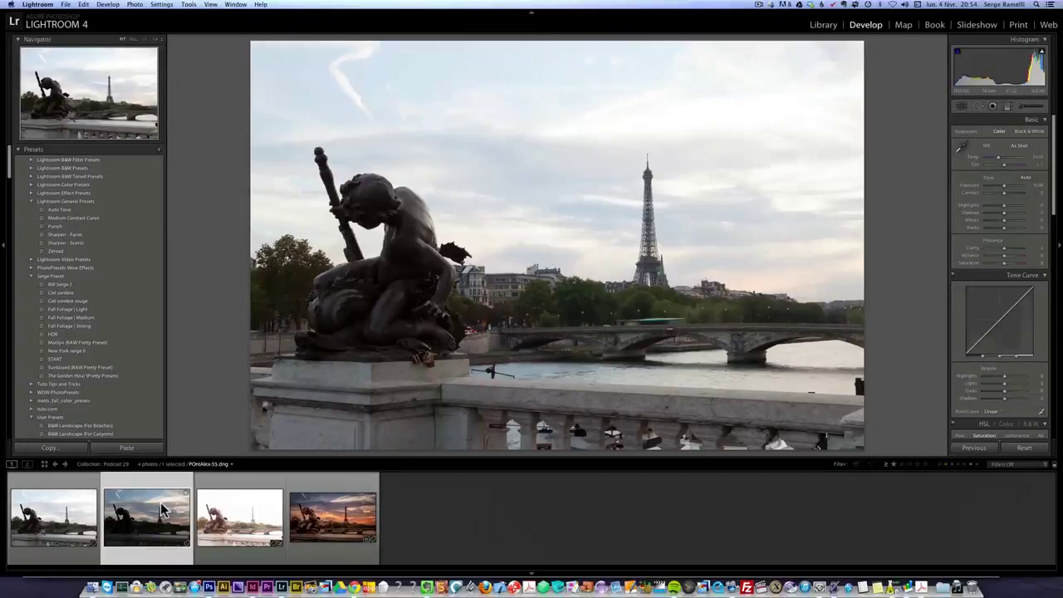
left_click(241, 509)
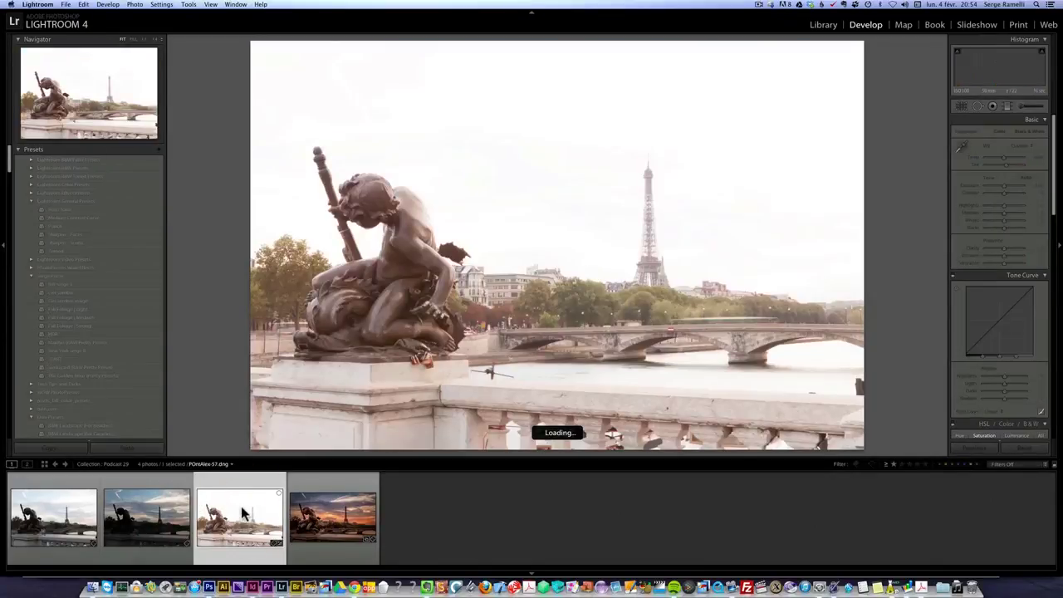
left_click(41, 517)
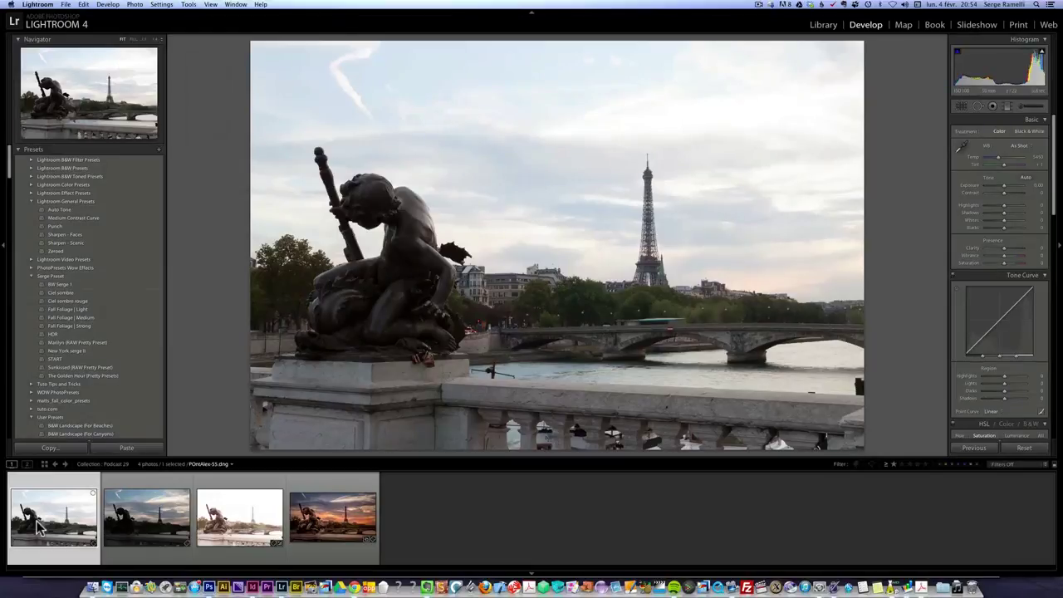
left_click(147, 522)
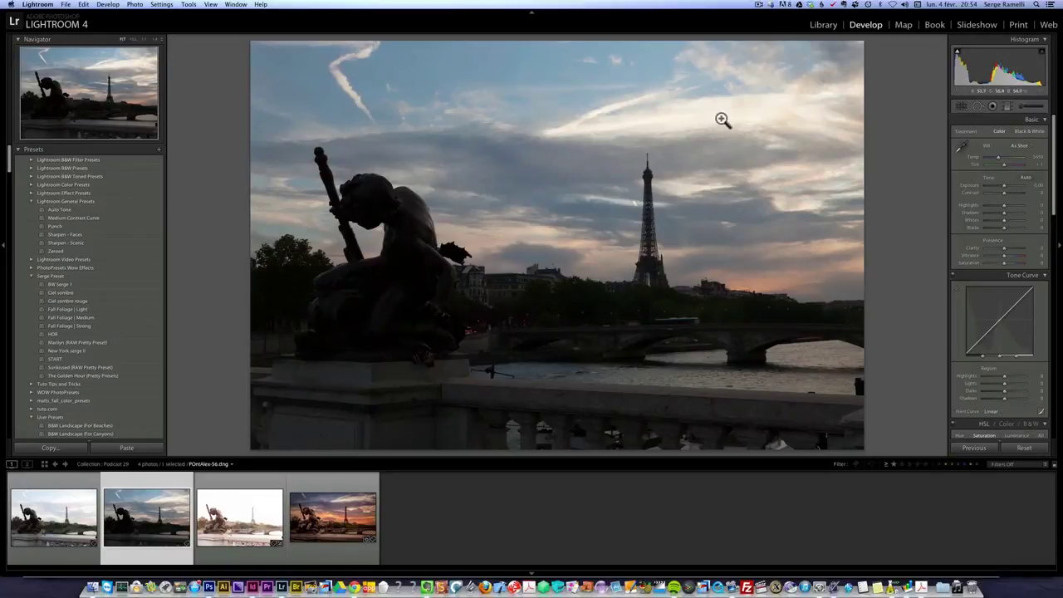
left_click(77, 504)
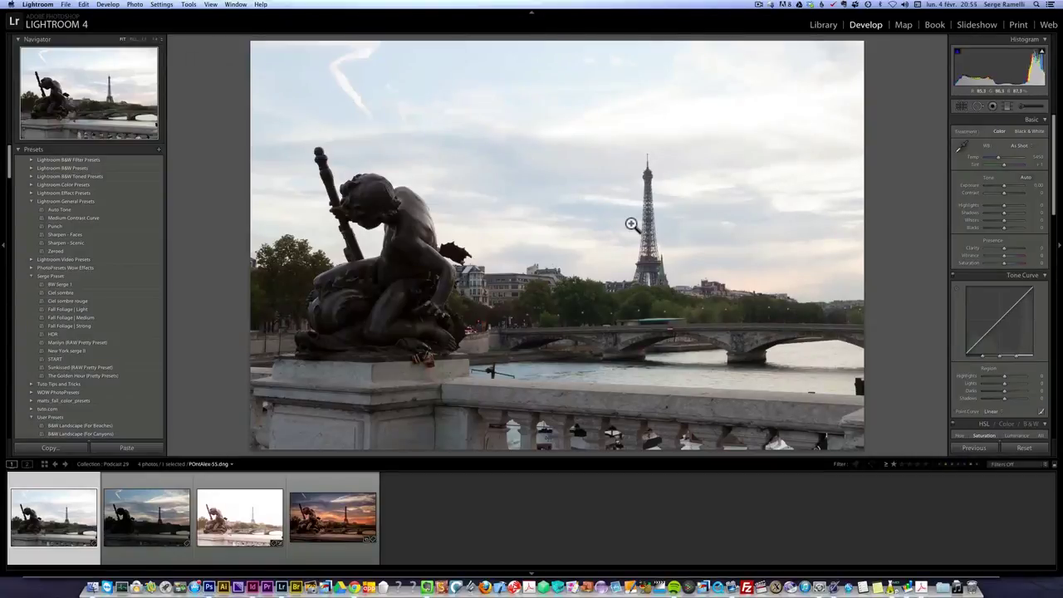
- Show the photo info overlay and compare the shutter speed, aperture and ISO of the three bracketed shots
key("i")
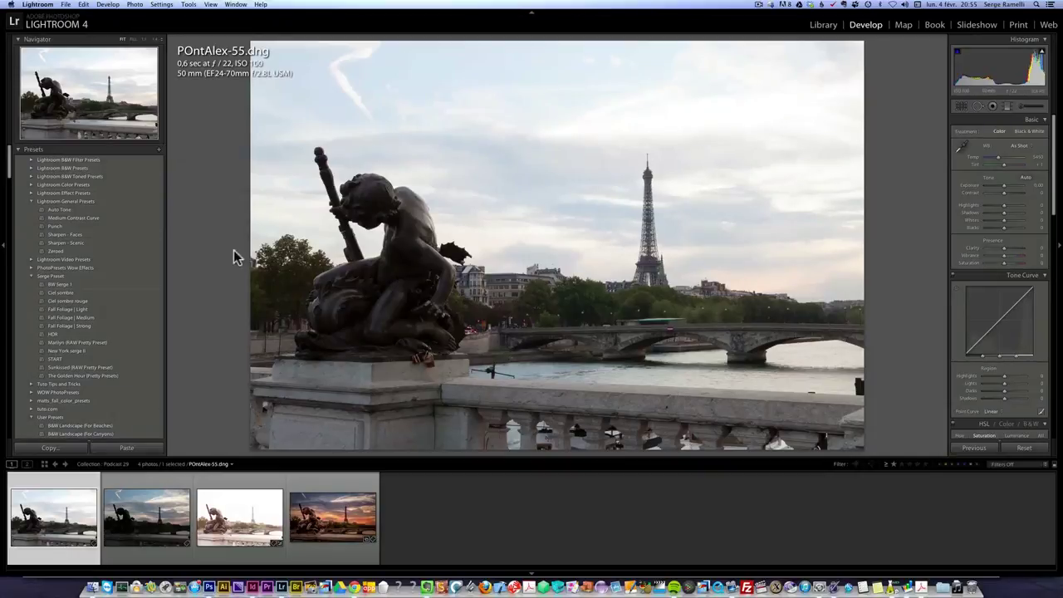
left_click(162, 508)
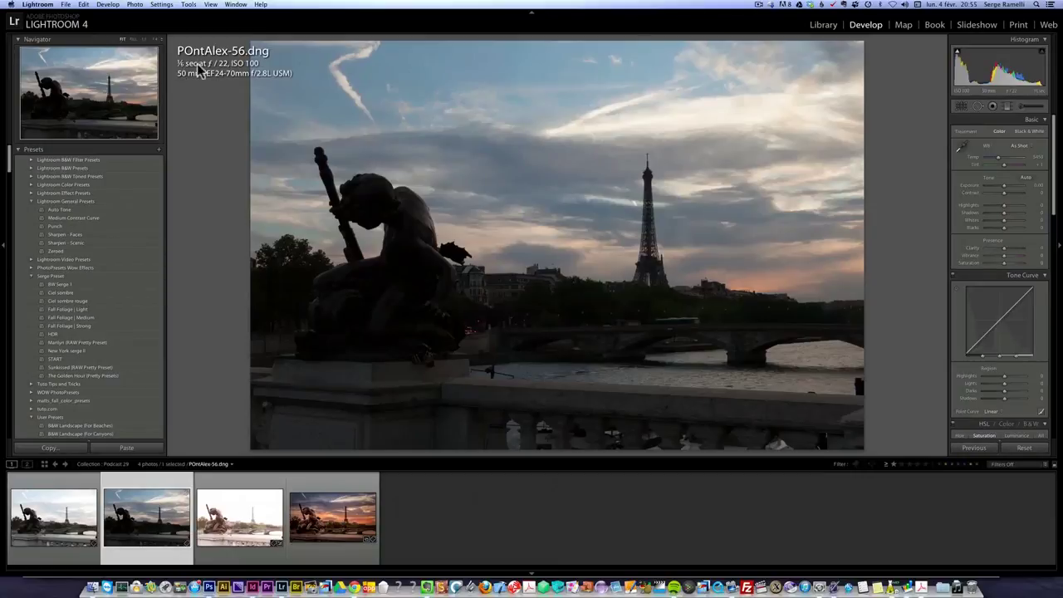
left_click(235, 519)
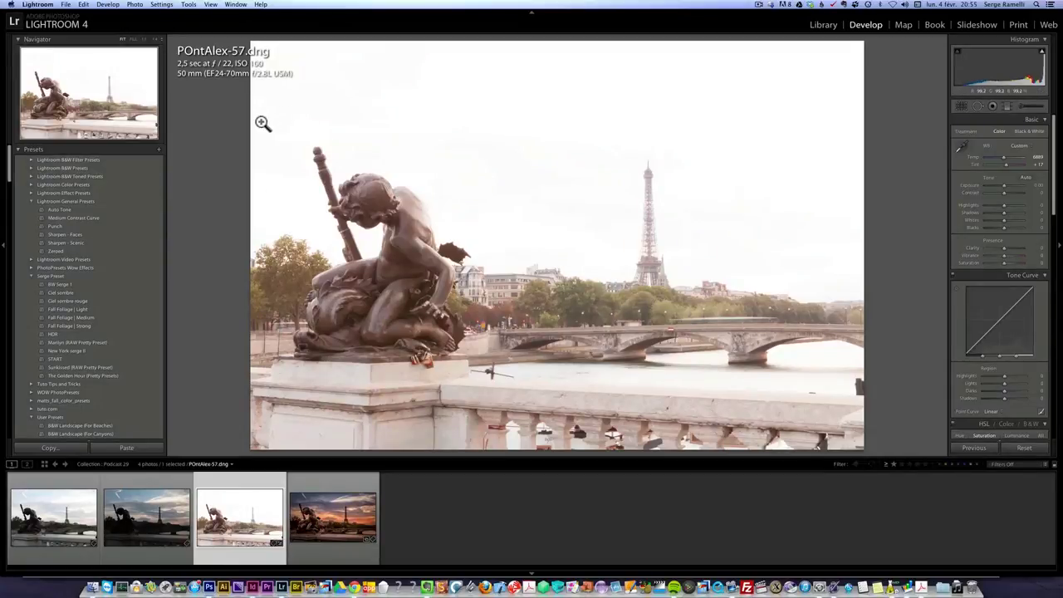
left_click(154, 519)
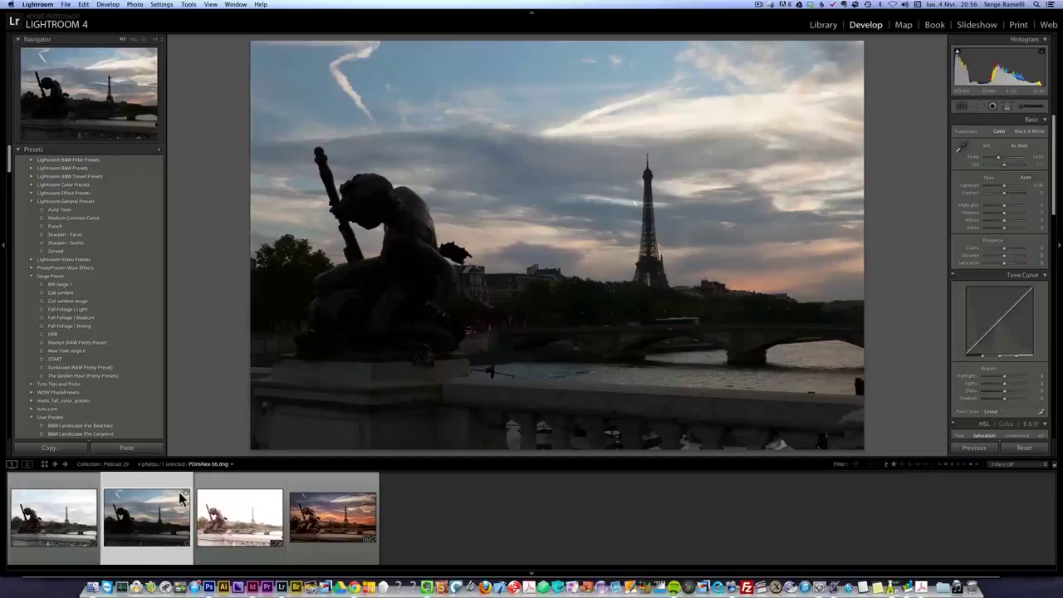
left_click(85, 518)
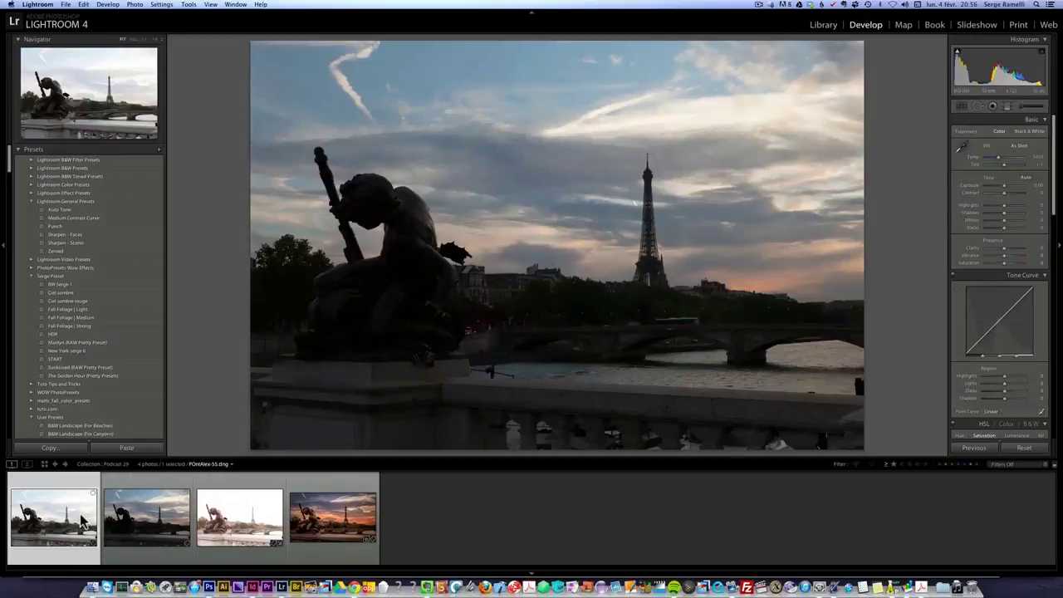
left_click(147, 519)
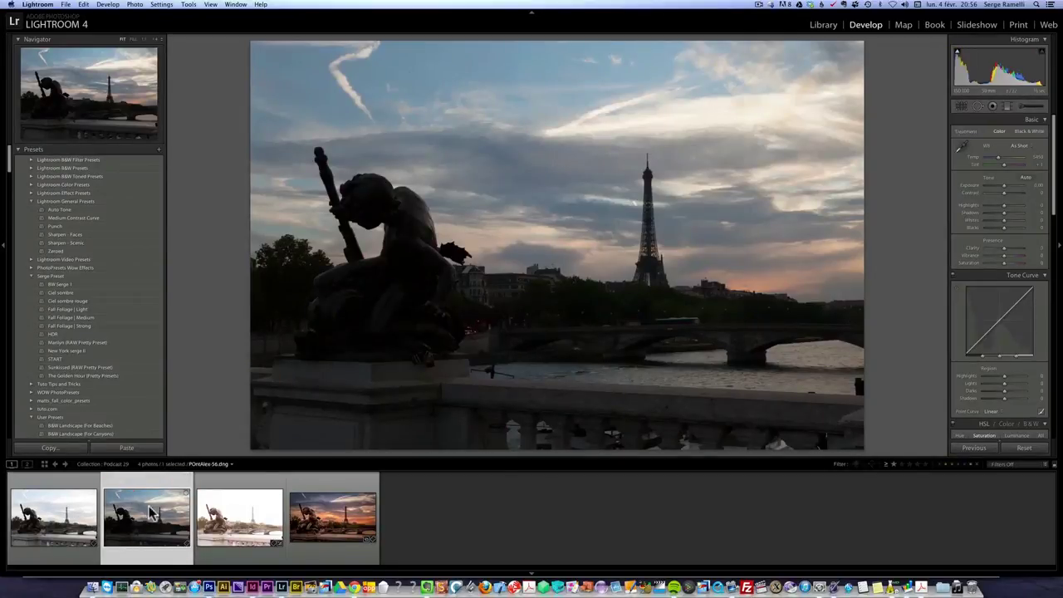
- Set the Exposure of POntAlex-55.dng to -2.35 and check its blown-out sky areas with the Whites clipping preview
left_click(54, 522)
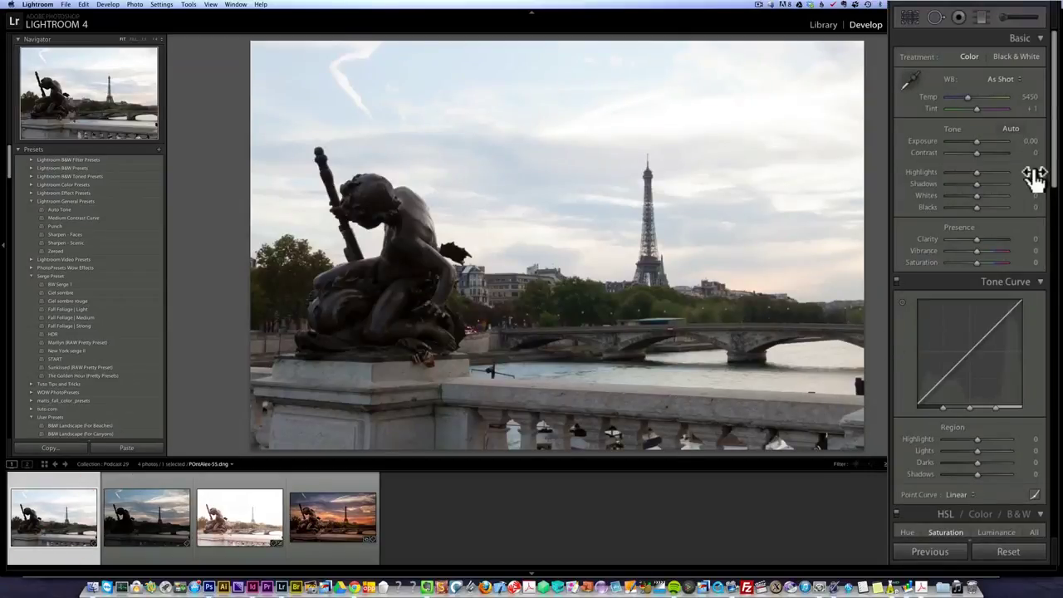
left_click(977, 143)
left_click_drag(975, 140, 963, 140)
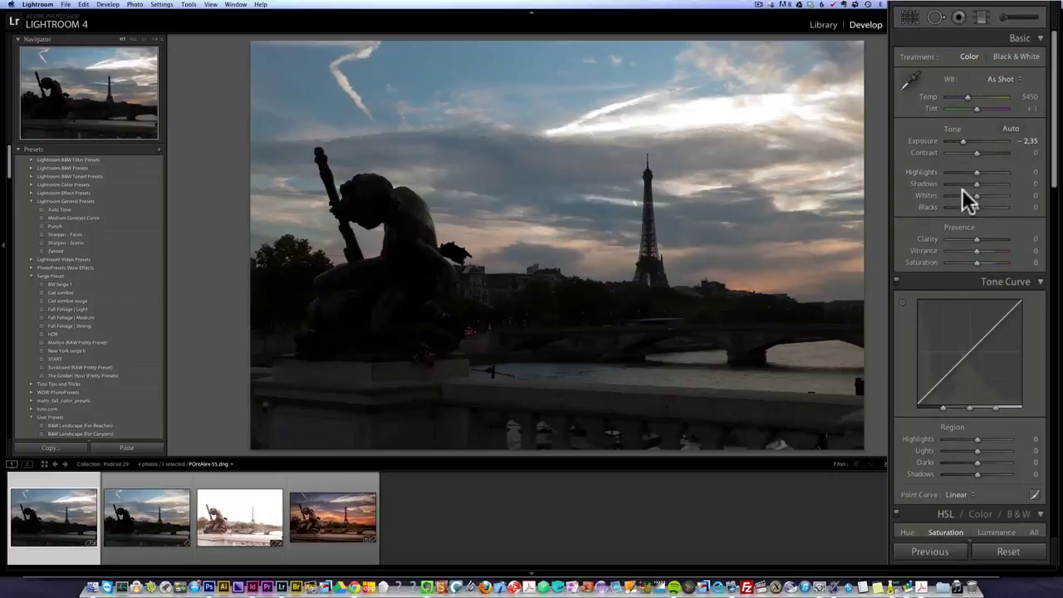
key("alt")
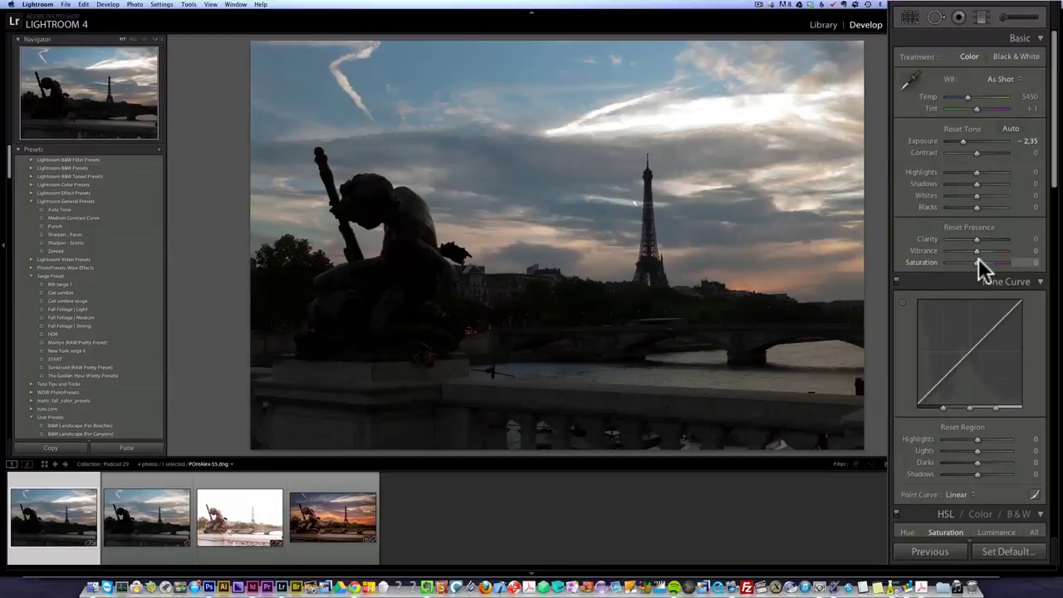
left_click_drag(981, 193, 977, 196)
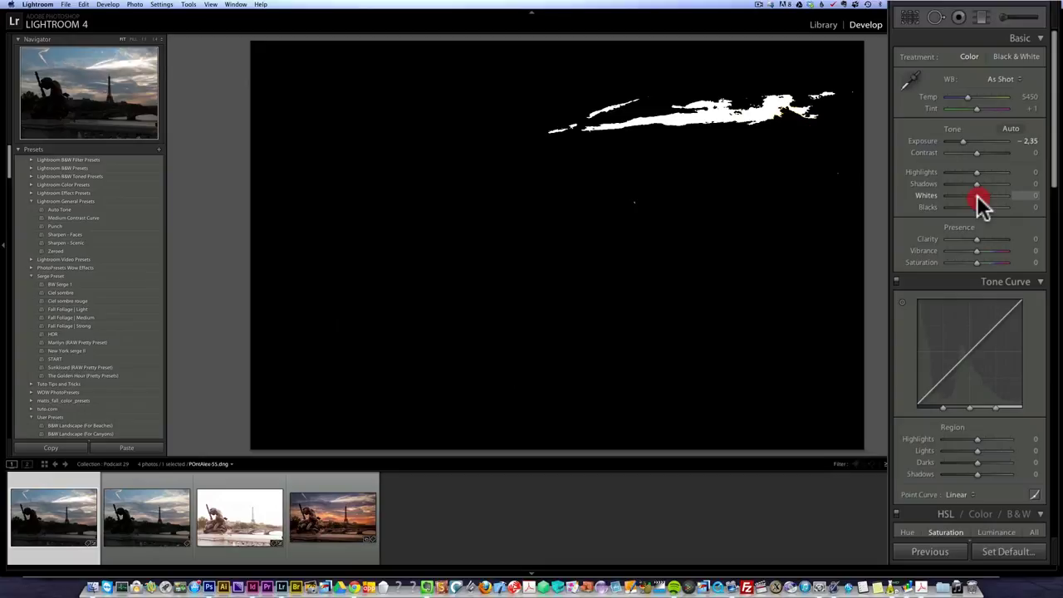
left_click_drag(977, 195, 977, 195)
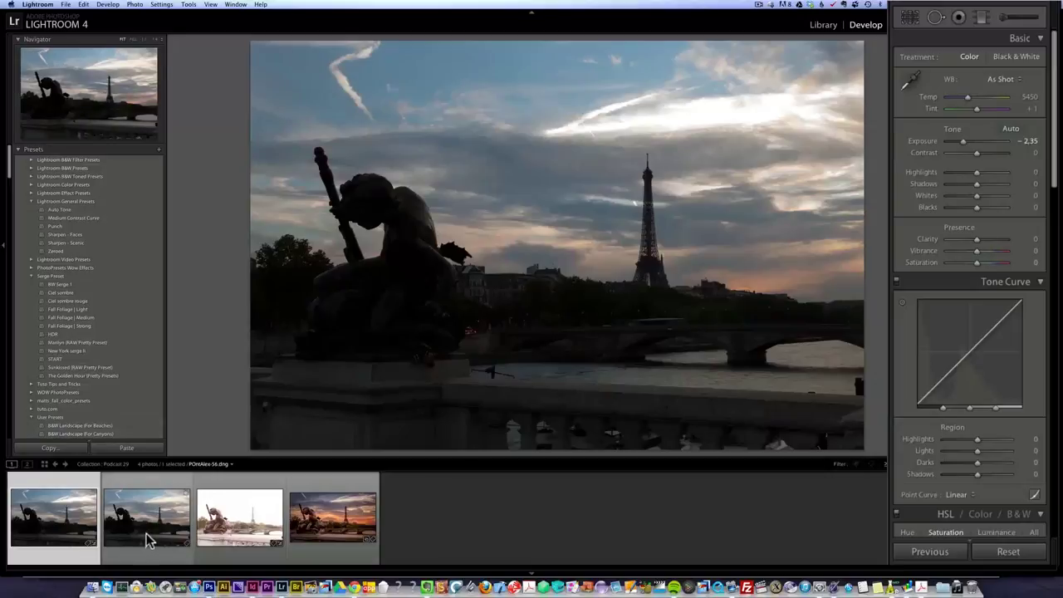
- Set Shadows to +100 and Highlights to -100 on the darker shot POntAlex-56.dng, checking the statue up close
left_click(147, 531)
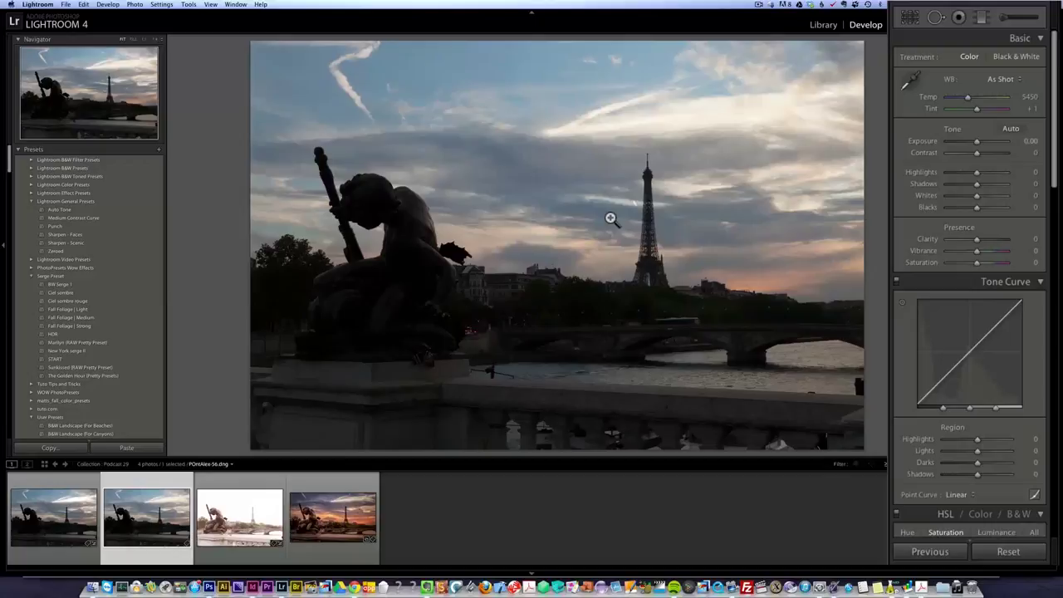
left_click(977, 184)
left_click_drag(977, 184, 1025, 189)
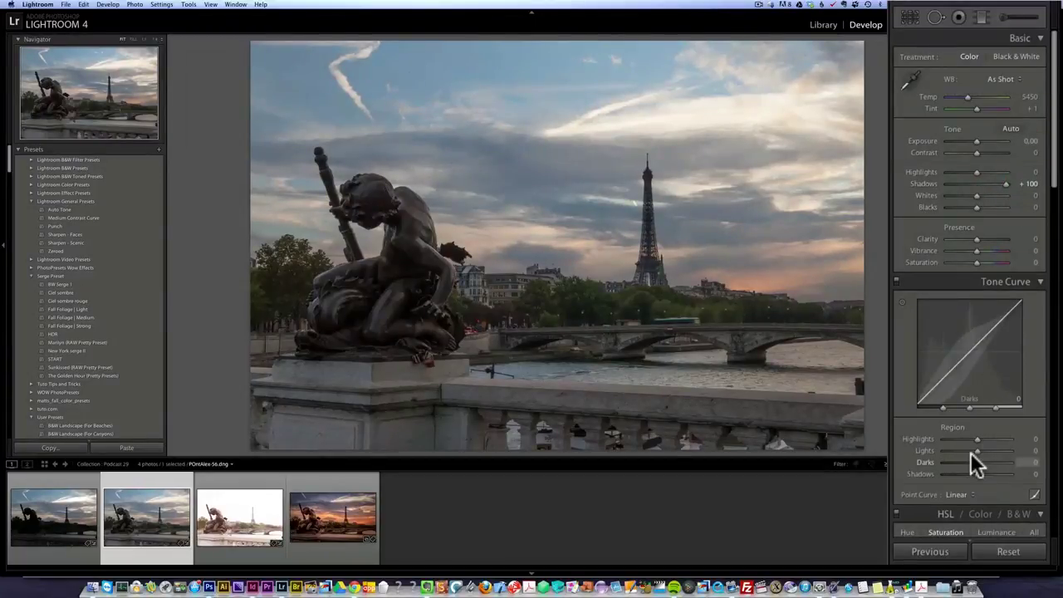
left_click(399, 234)
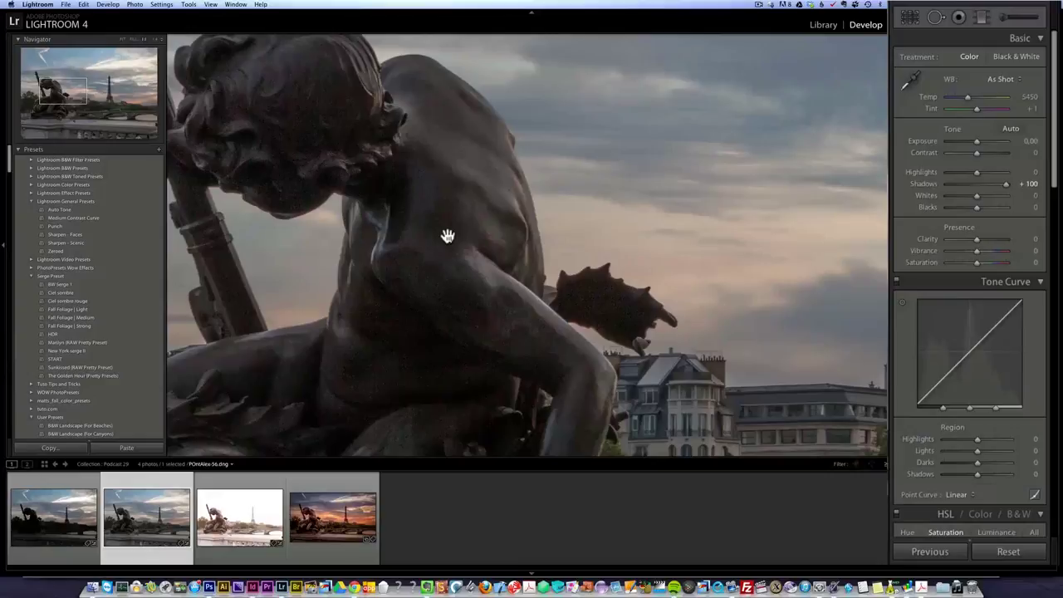
left_click(448, 238)
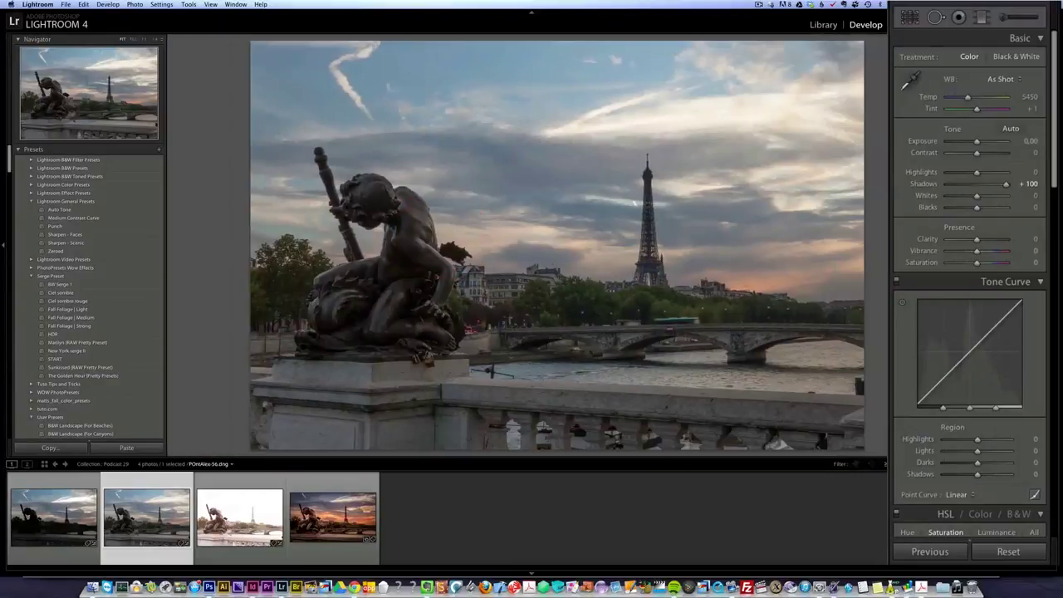
left_click_drag(976, 172, 932, 174)
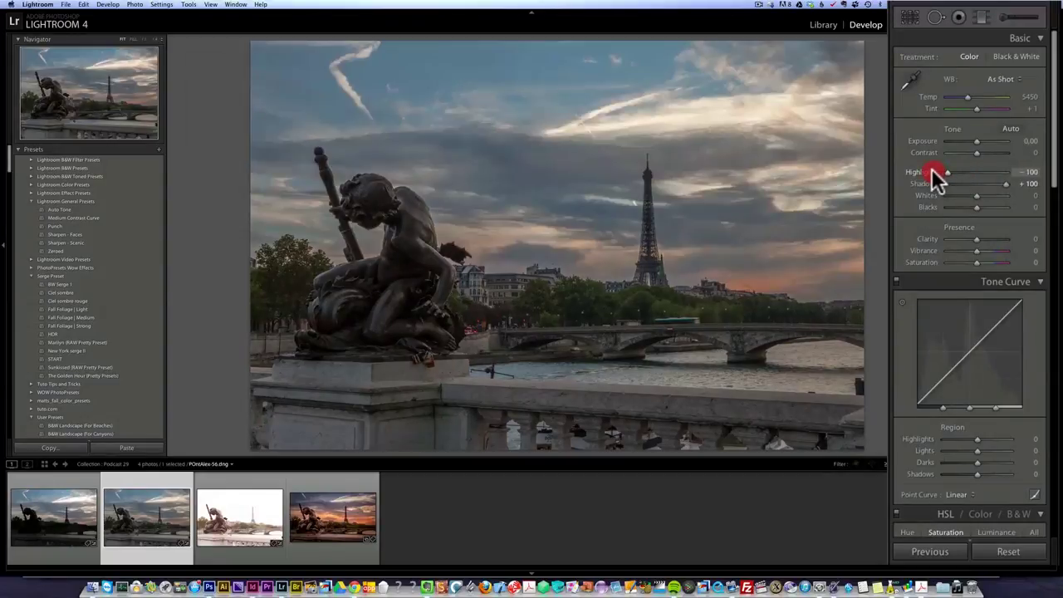
- Set the white and black points to Whites +58 and Blacks -18, and raise Clarity to +49 and Vibrance to +22
key("alt")
mouse_move(976, 197)
left_mouse_down()
mouse_move(999, 196)
mouse_move(971, 206)
left_mouse_up()
left_click(977, 206)
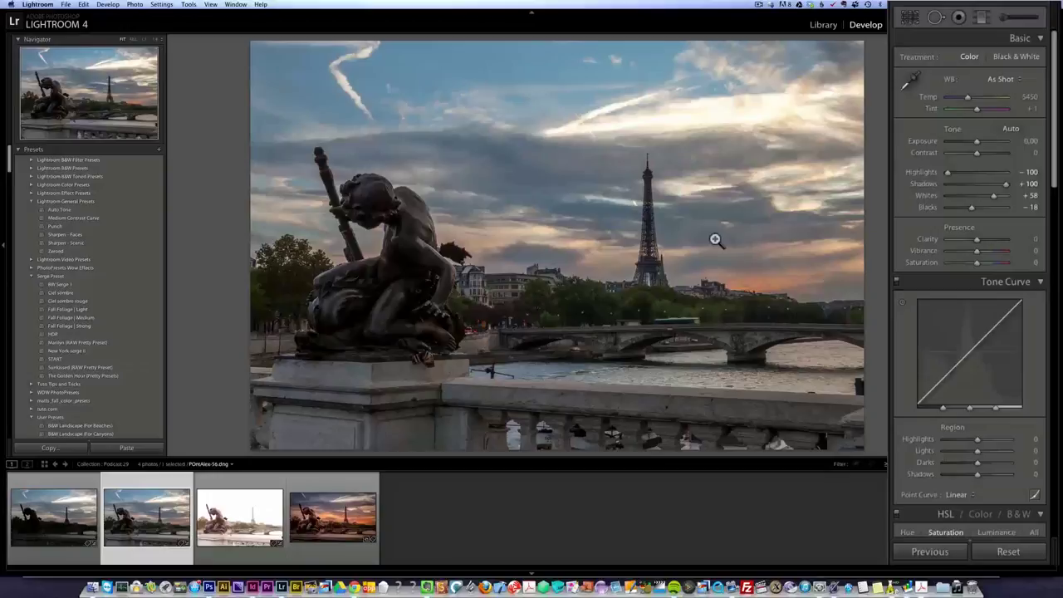
left_click_drag(986, 239, 990, 238)
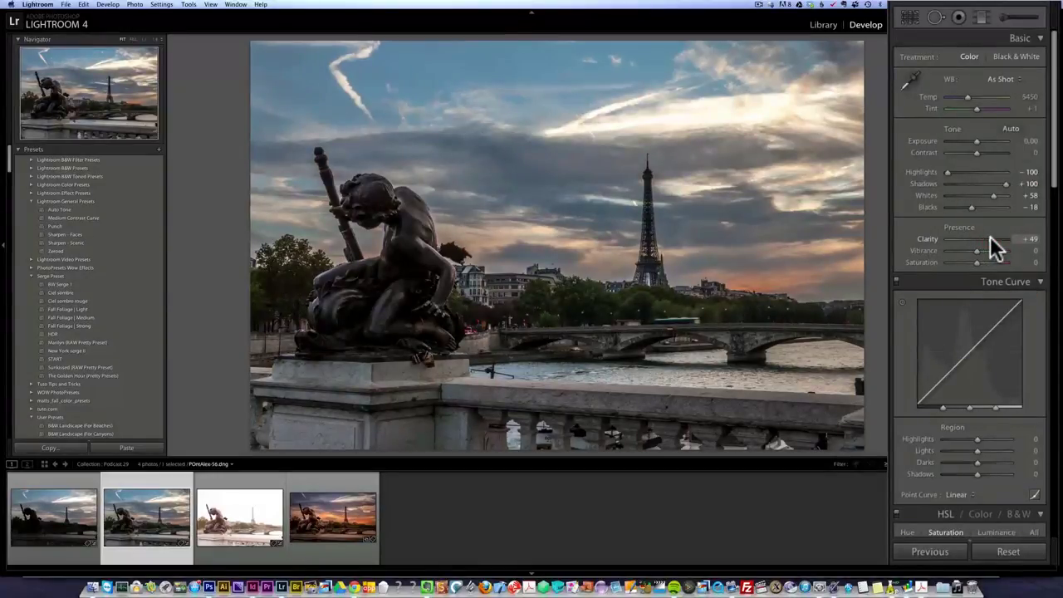
left_click_drag(982, 252, 980, 246)
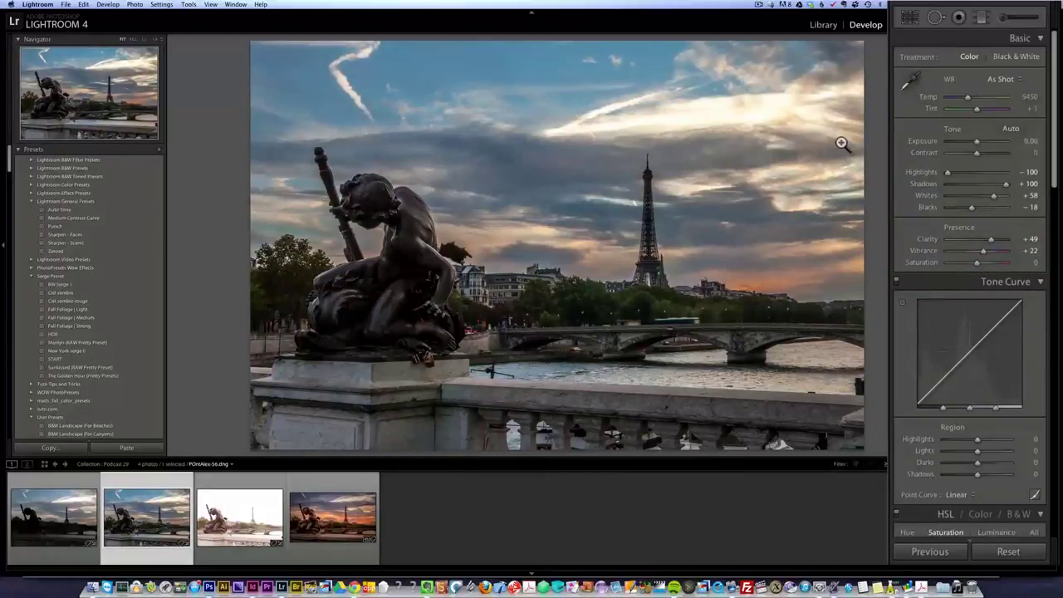
- Enable the lens profile corrections and chromatic aberration removal for POntAlex-56.dng
left_click_drag(1052, 135, 1053, 332)
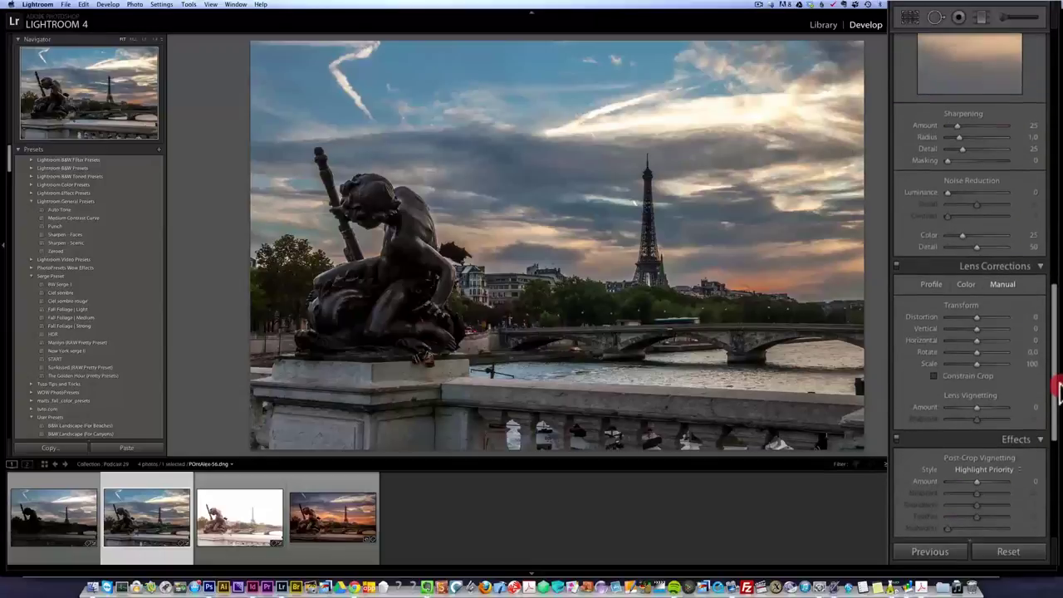
left_click(927, 284)
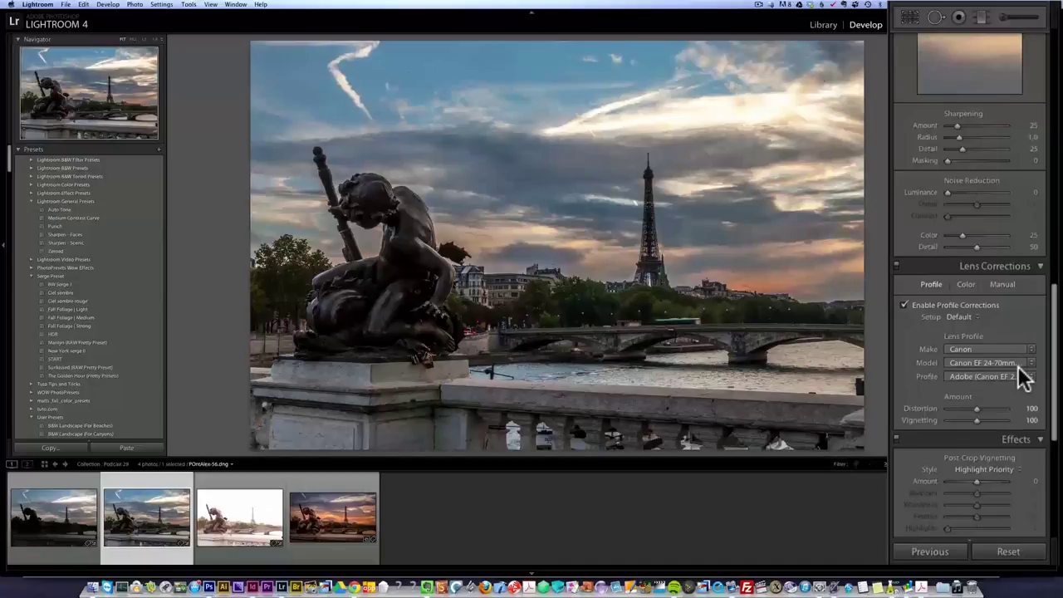
left_click(970, 284)
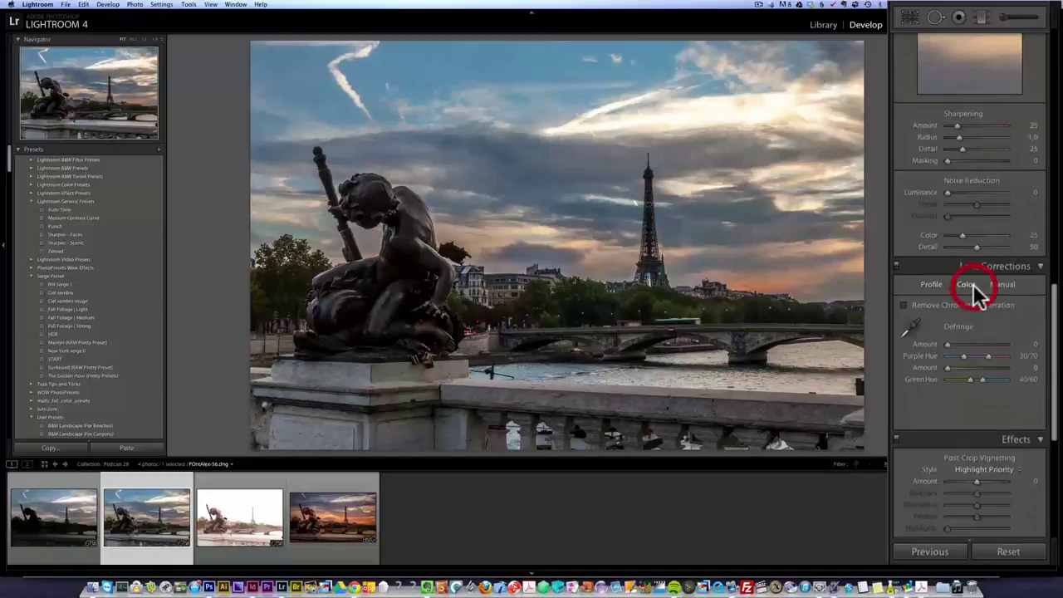
left_click(967, 303)
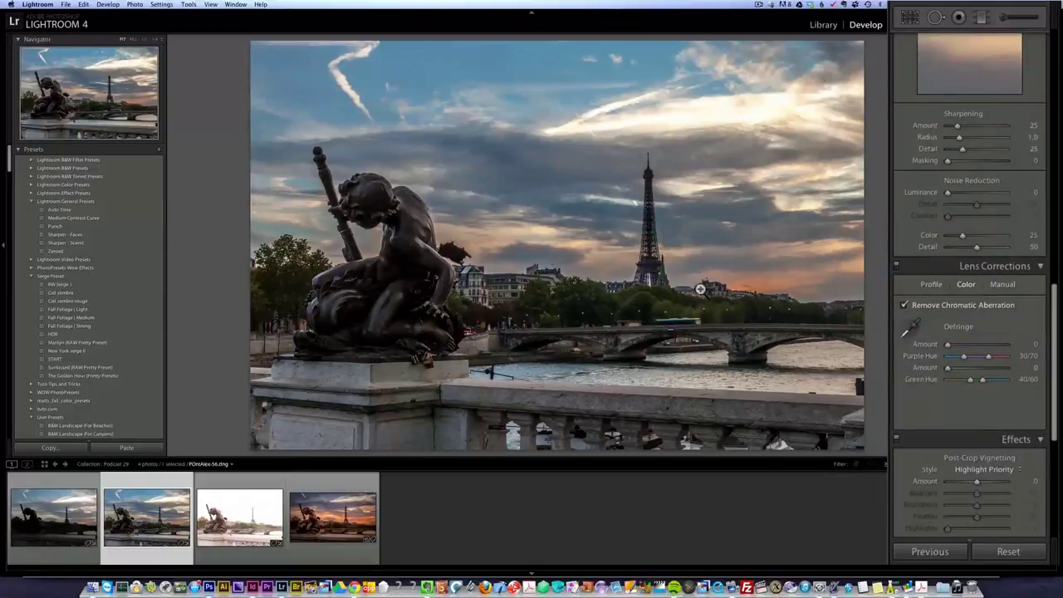
- Examine the rooftops and the Eiffel Tower up close, comparing the tower with chromatic aberration removal off and on
left_click(744, 290)
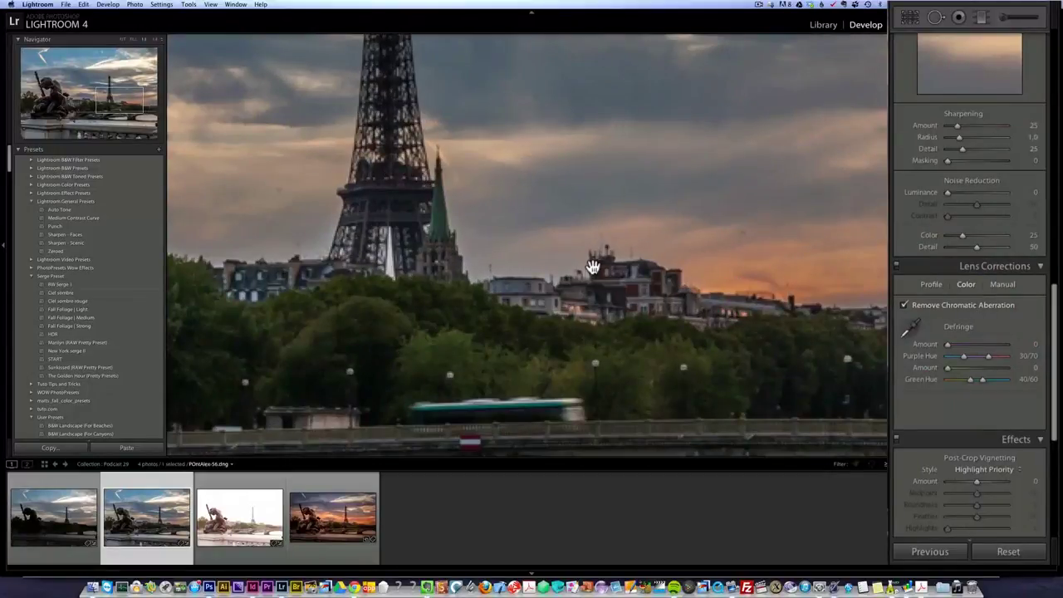
left_click(734, 294)
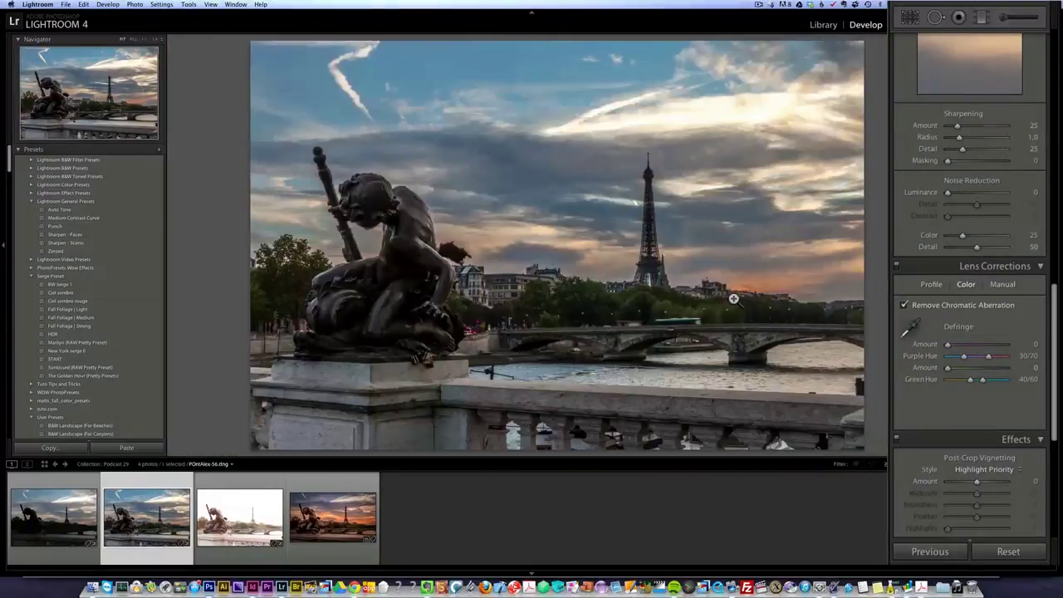
left_click(649, 232)
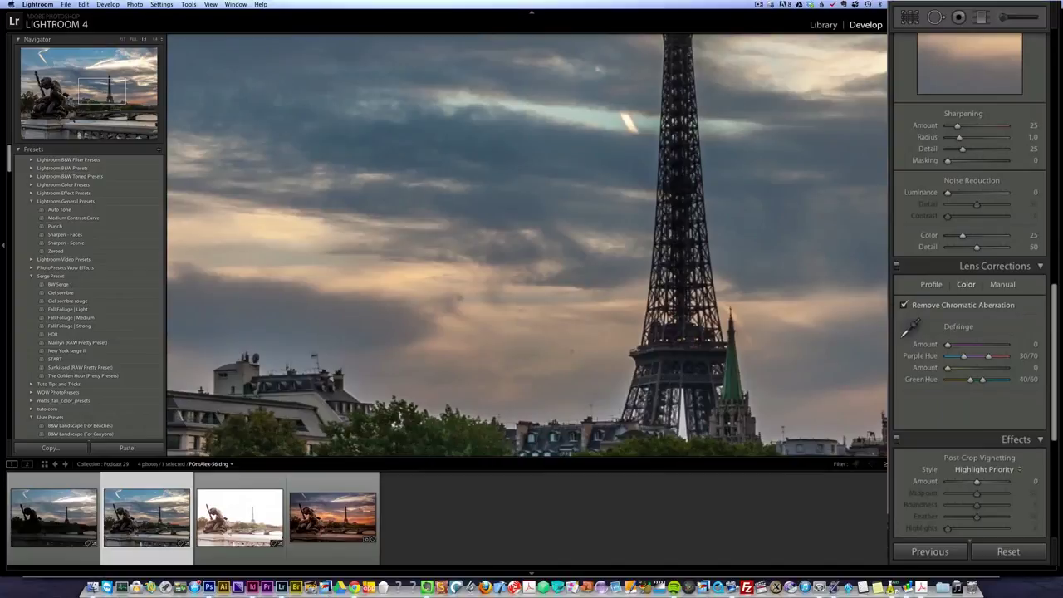
left_click(905, 305)
left_click(905, 305)
left_click(714, 270)
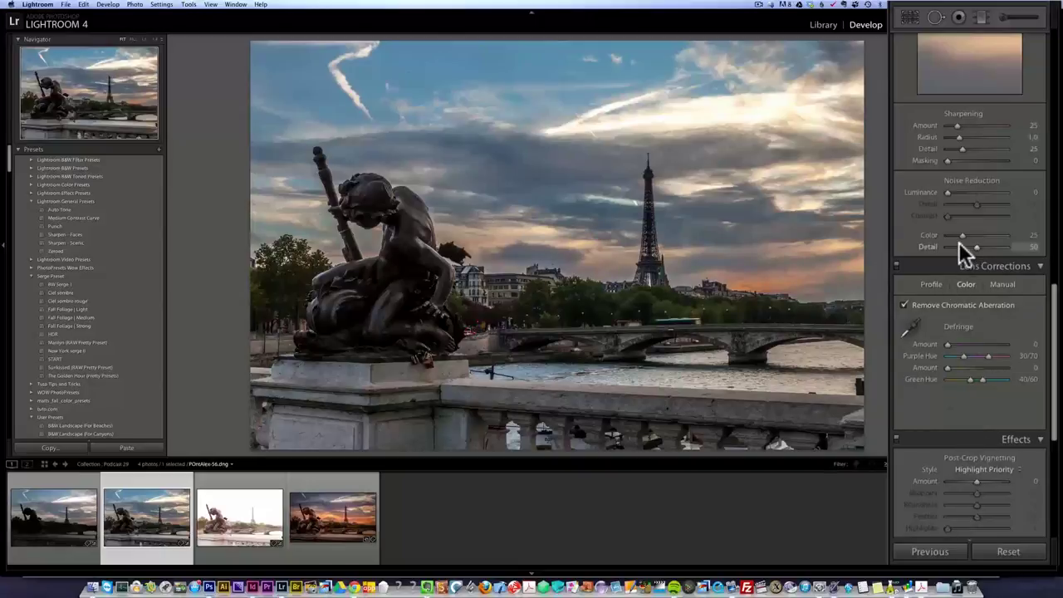
- Set the Luminance noise reduction to 36 while viewing the statue's torso up close
left_click(415, 275)
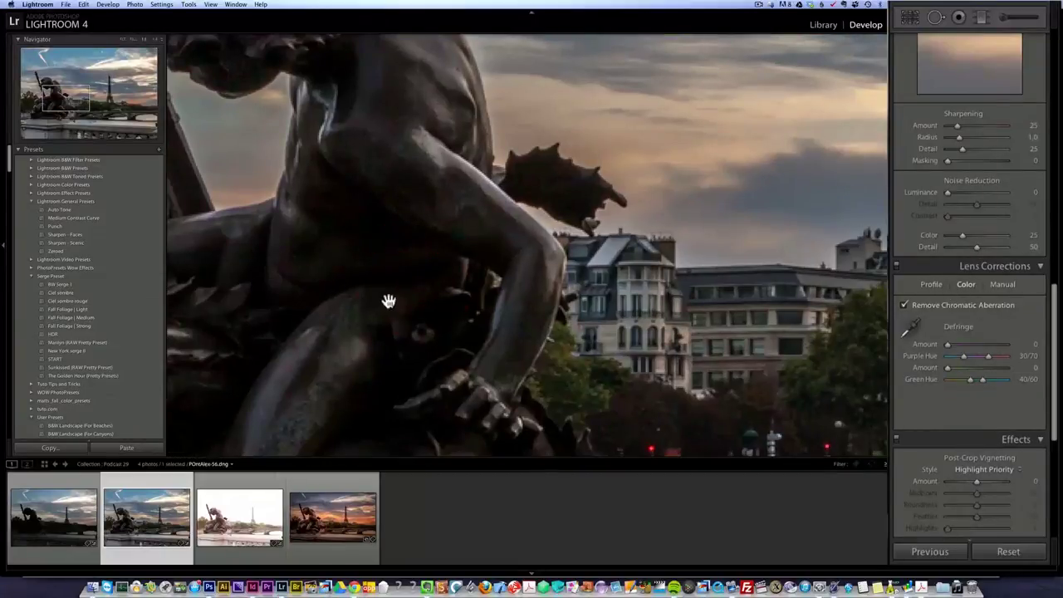
left_click_drag(411, 218, 453, 244)
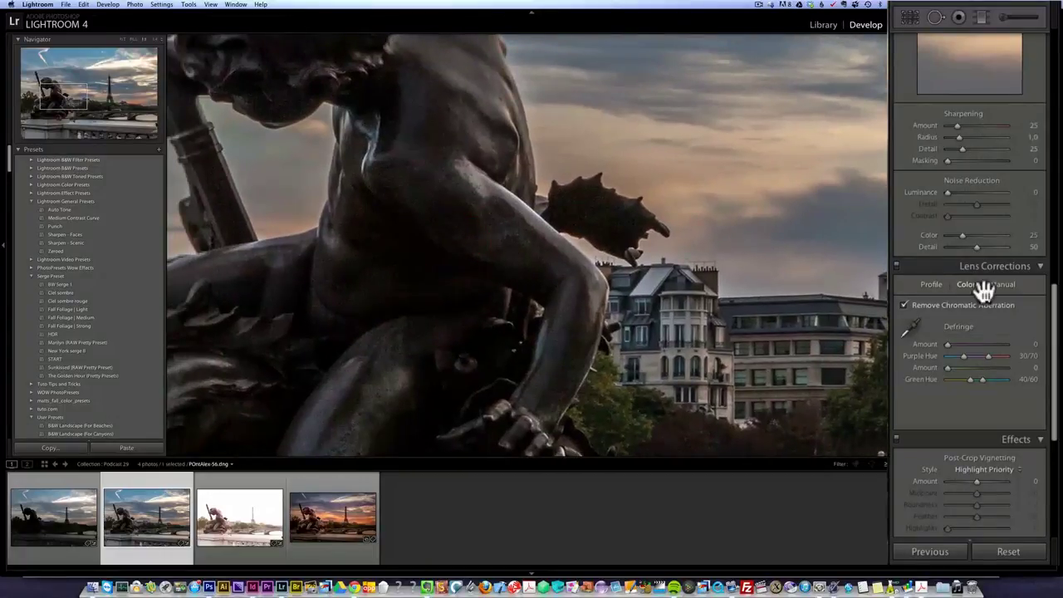
left_click_drag(947, 192, 968, 193)
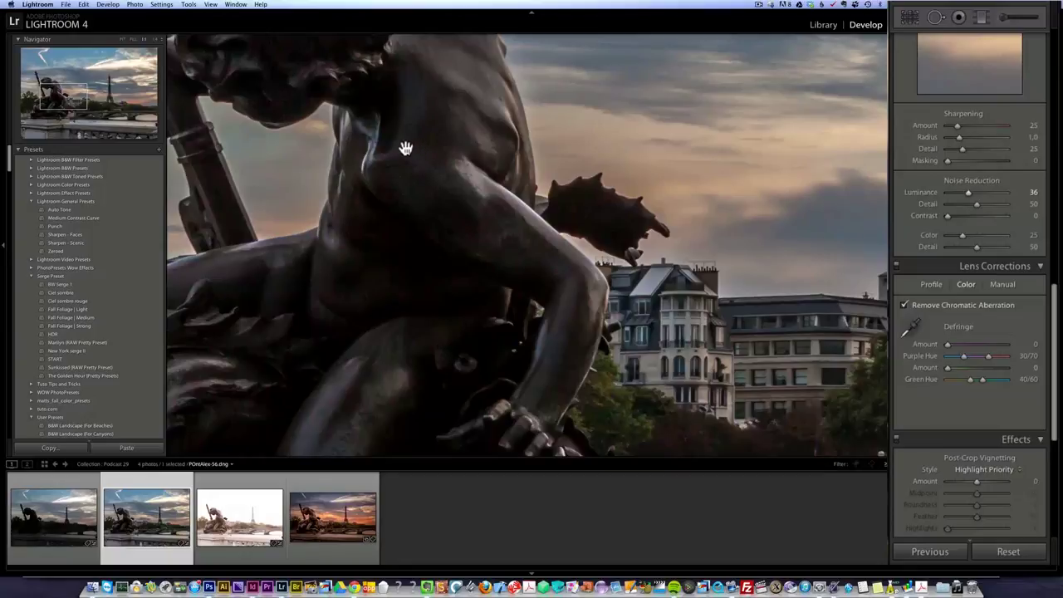
- Set noise reduction to Luminance 48 and Color 97, and raise the sharpening Amount to 83
left_click(1000, 234)
left_click_drag(972, 192, 977, 191)
left_click(956, 126)
left_click_drag(955, 125, 958, 125)
left_click_drag(961, 125, 982, 124)
- Try adjusting the Detail of the color noise reduction and reset it to its default
key("alt")
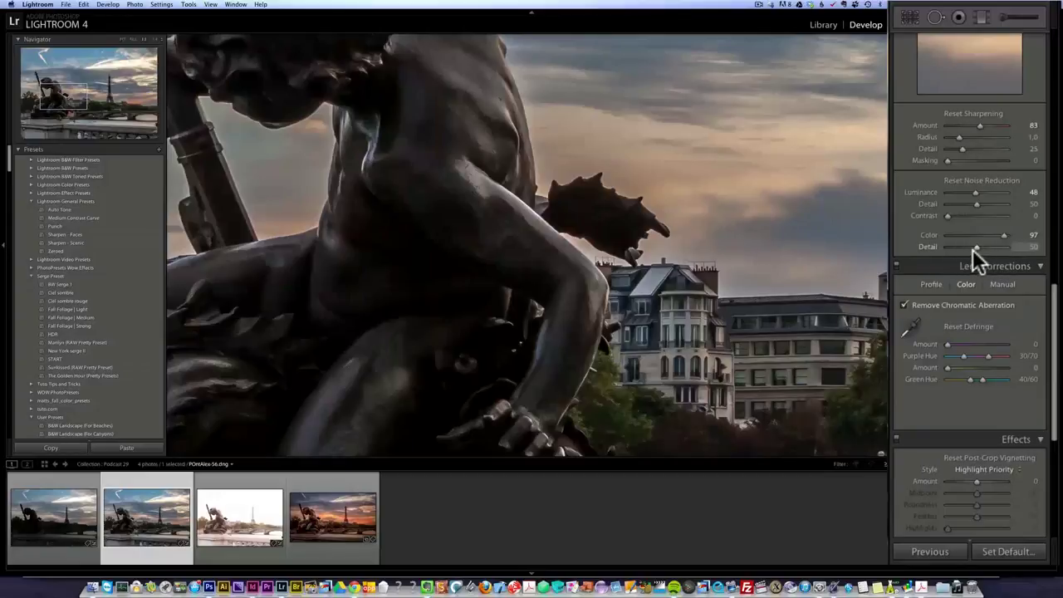
left_click(976, 246)
left_click_drag(976, 246, 978, 246)
double_click(978, 246)
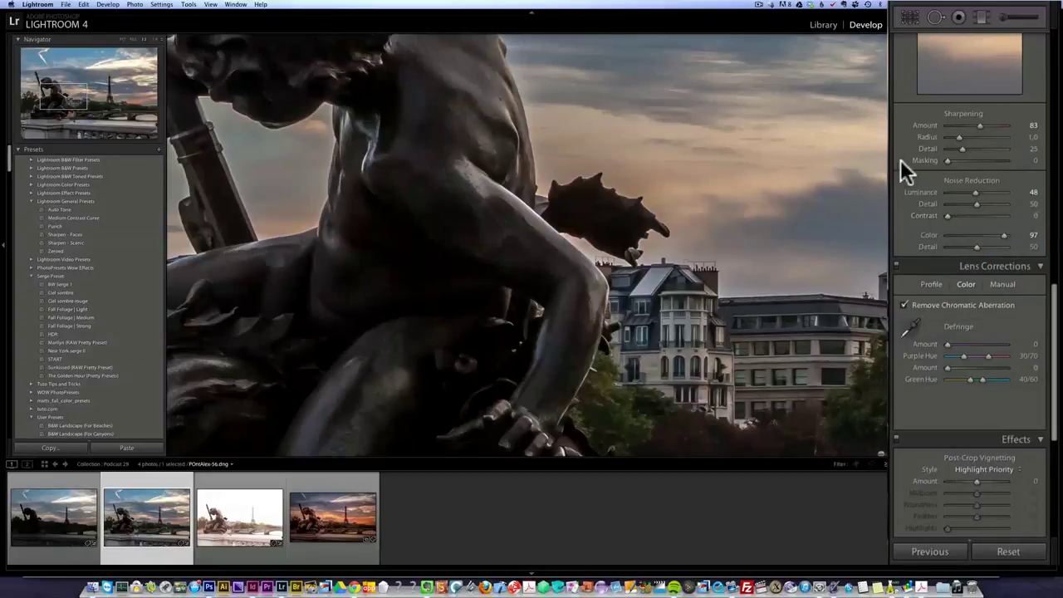
- Set the sharpening Masking to 79 while viewing the edge mask, and return to the whole photo
left_click(947, 160, "alt")
left_click_drag(946, 158, 934, 165)
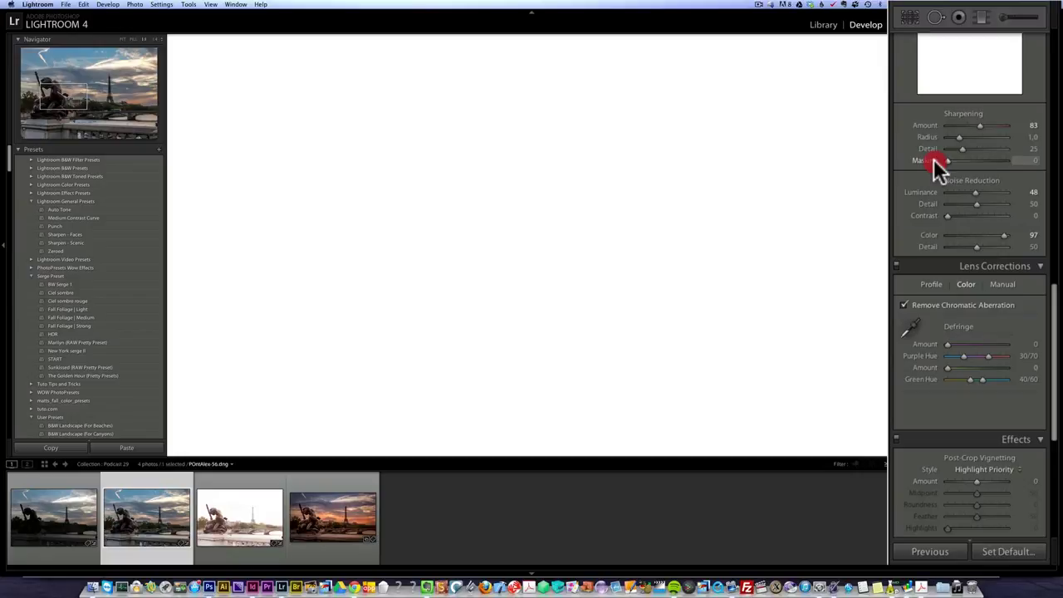
left_click_drag(933, 161, 990, 166)
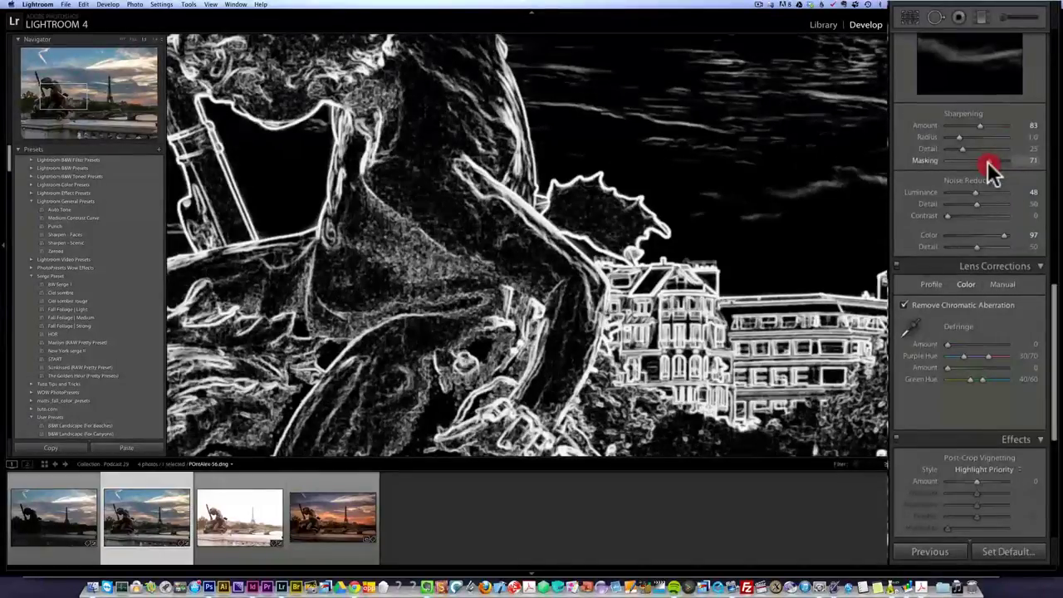
left_click_drag(990, 168, 996, 170)
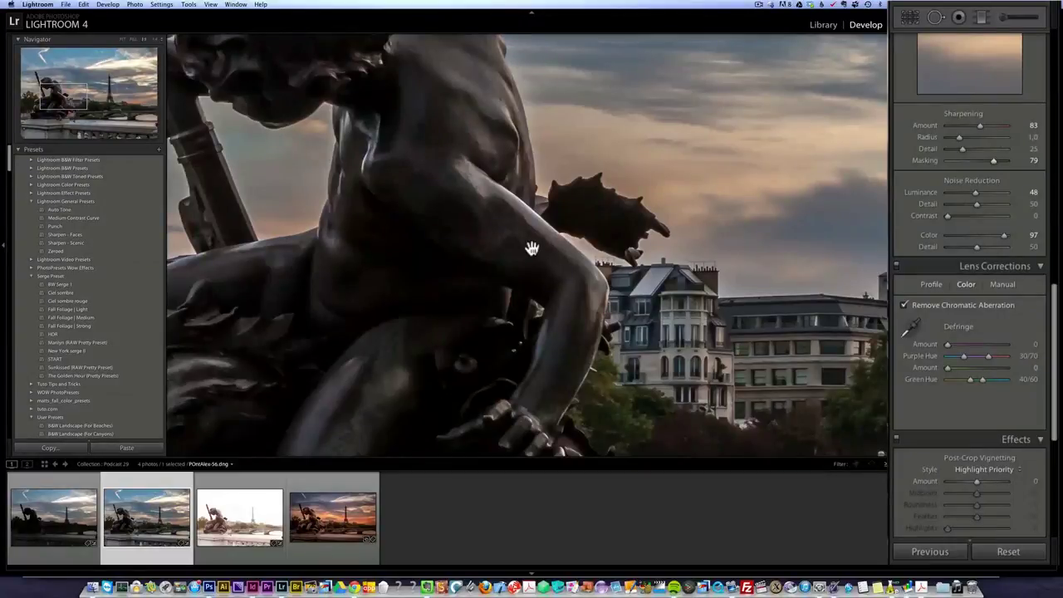
left_click(499, 244)
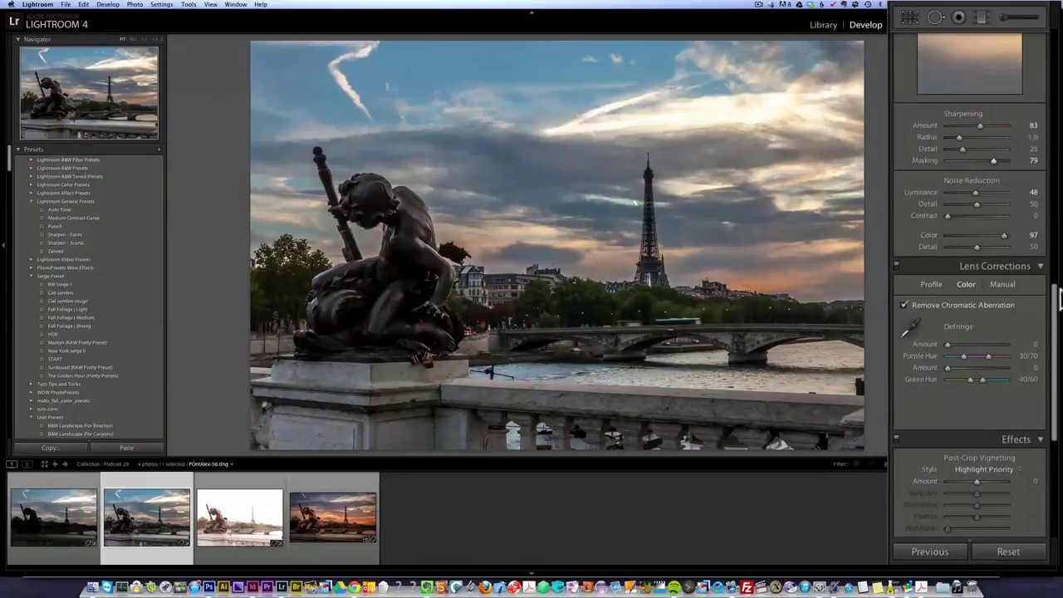
- Set the white balance of POntAlex-56.dng to the Shade preset
left_click_drag(1055, 307, 1043, 20)
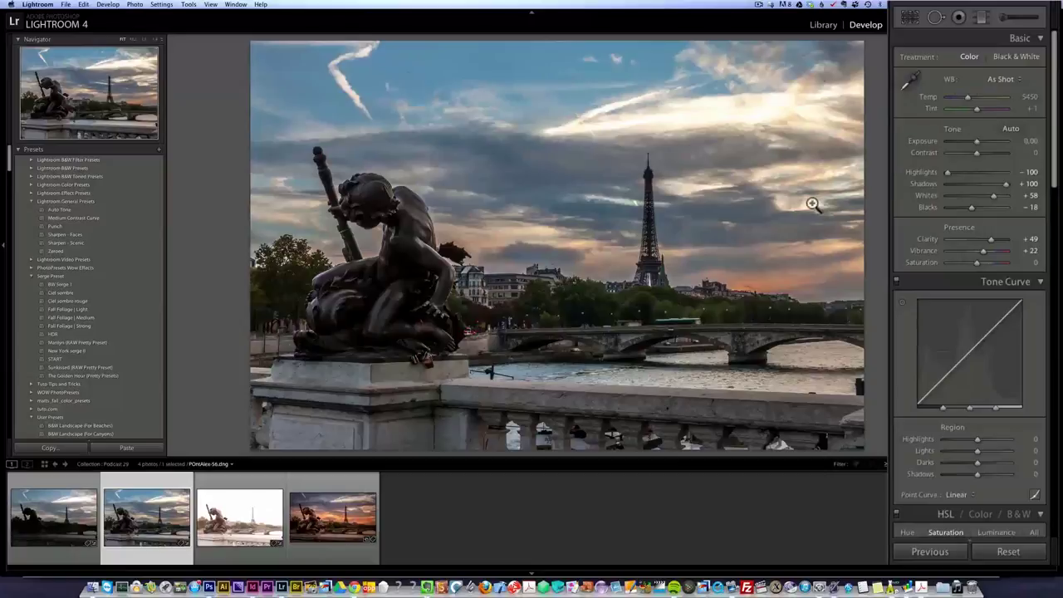
left_click(1002, 79)
left_click(1005, 118)
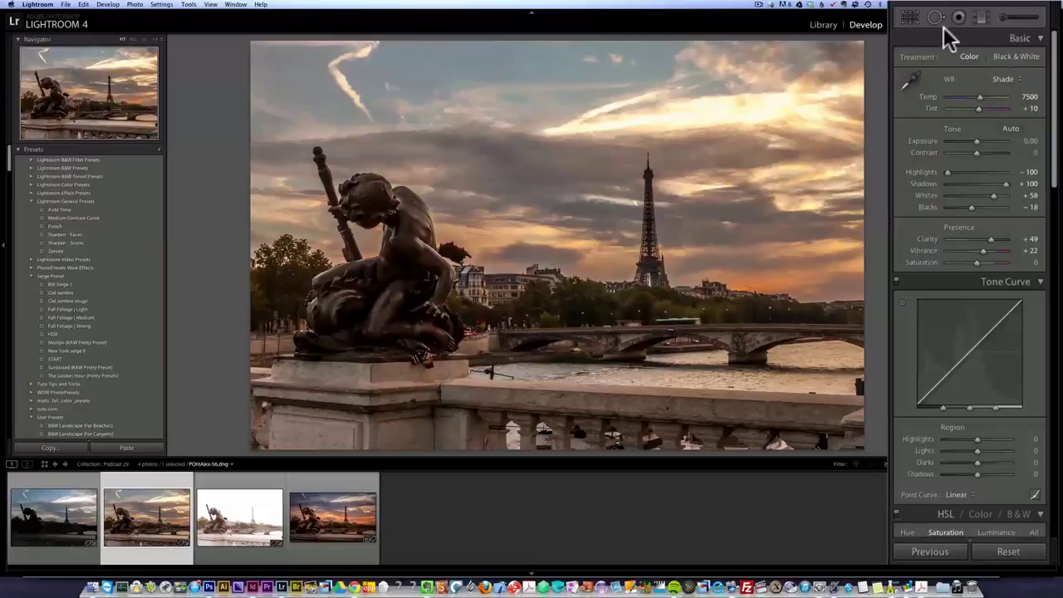
- Add a graduated filter from the upper sky down toward mid-sky with Temp -36 and Exposure -0.52
left_click(981, 20)
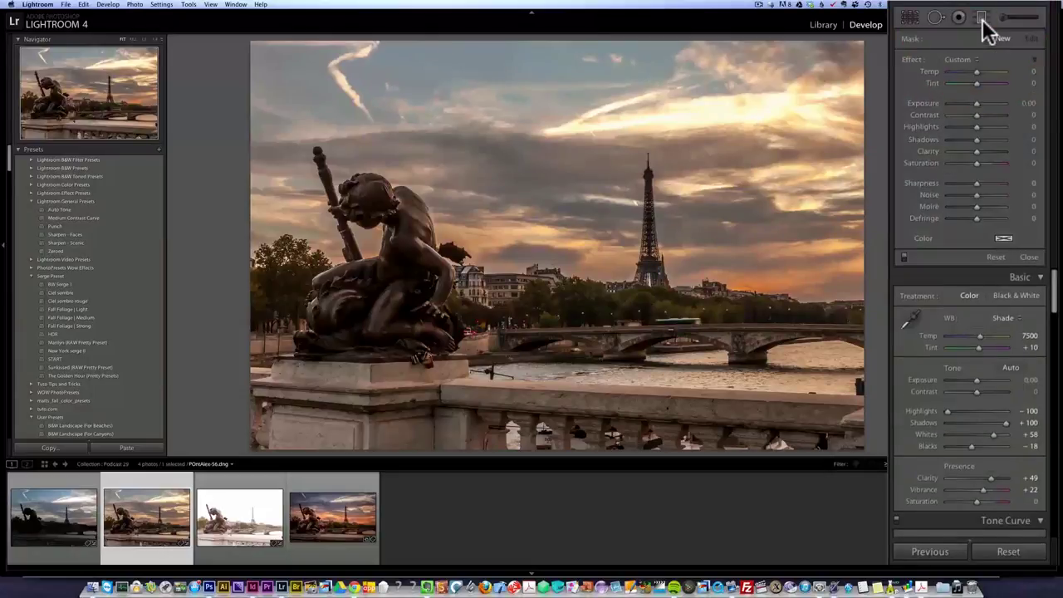
left_click_drag(541, 83, 540, 225)
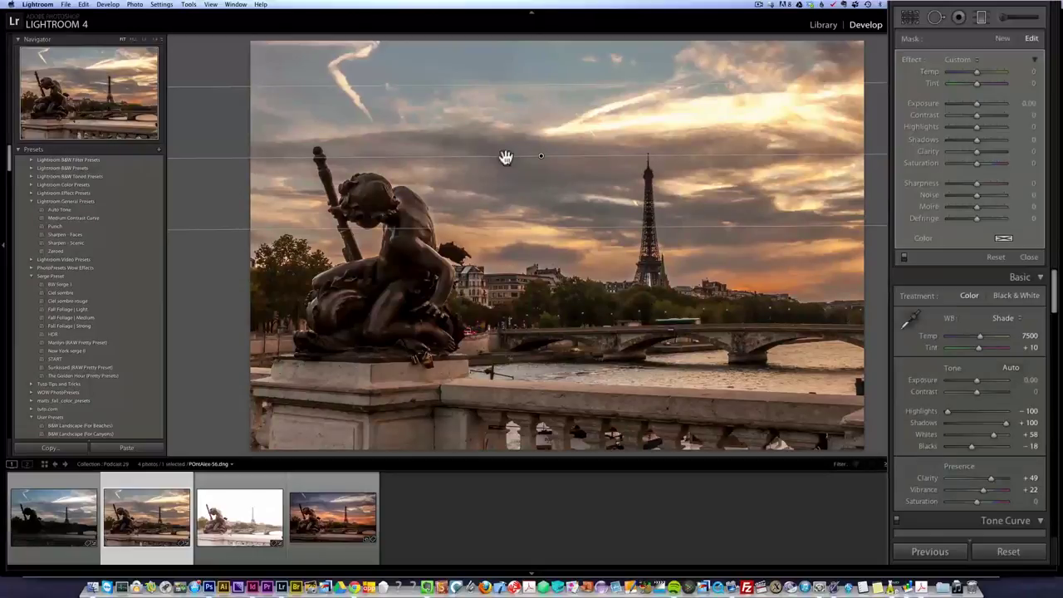
left_click_drag(977, 104, 967, 70)
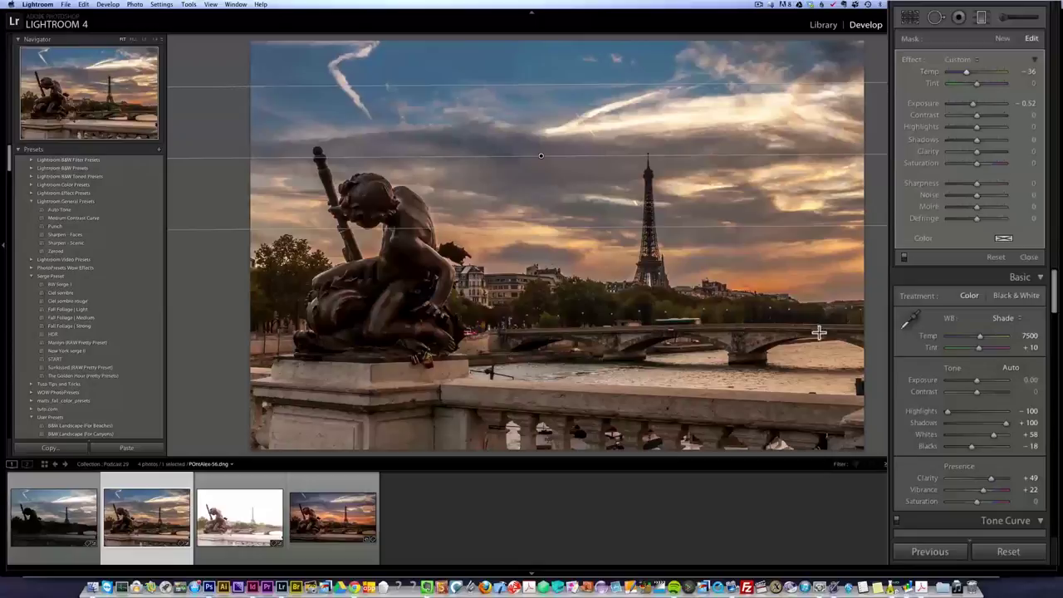
left_click(1028, 258)
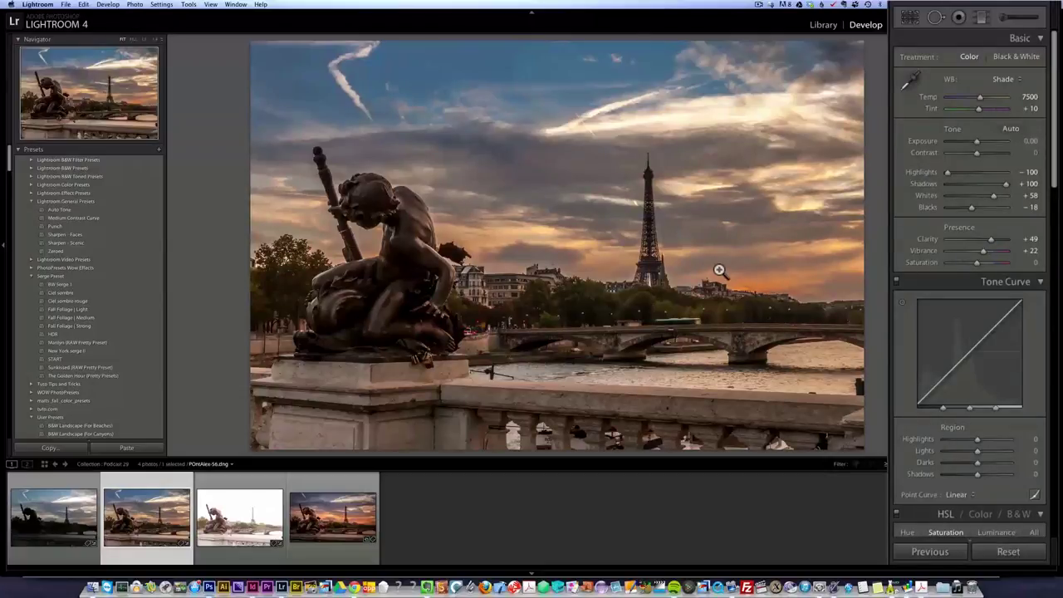
- Brush a warm adjustment over the sunset sky with Temp 60, Tint 62, Size 25, Feather 100, Flow 65 and Density 66
left_click(1007, 18)
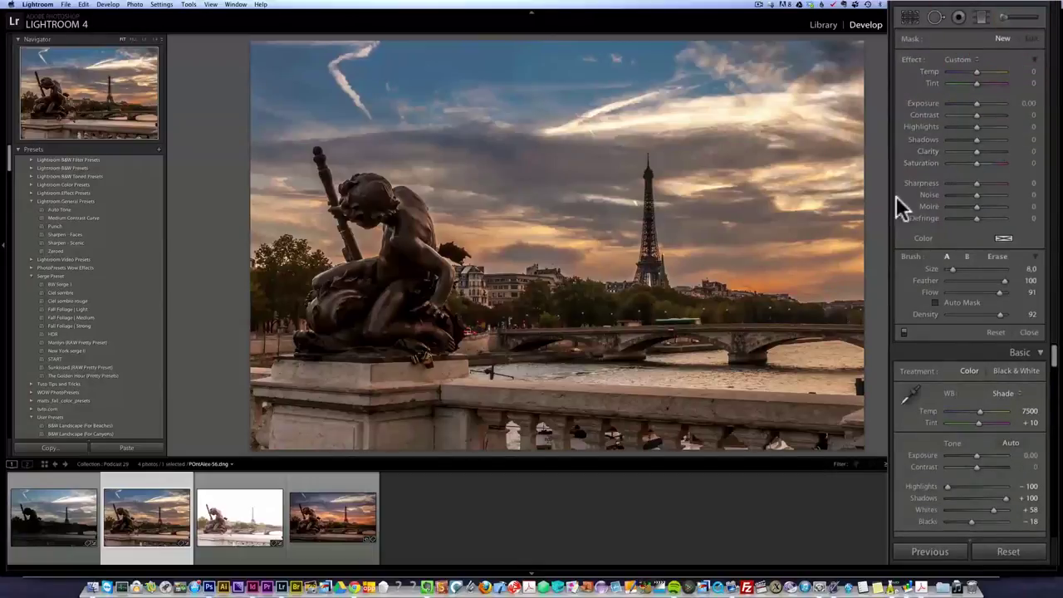
left_click_drag(976, 72, 995, 84)
left_click(1007, 287)
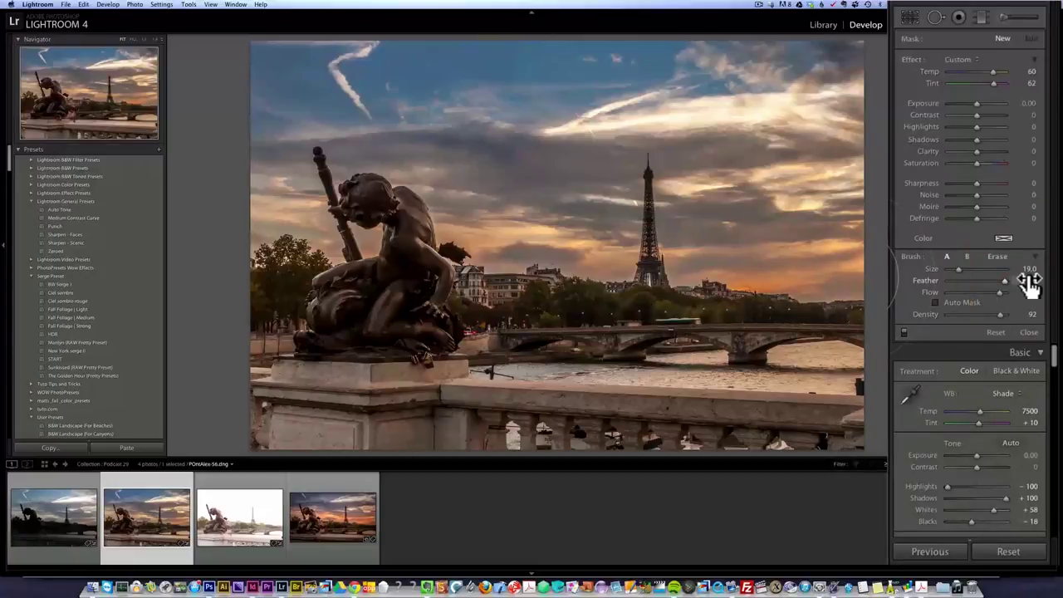
mouse_move(999, 292)
left_mouse_down()
mouse_move(985, 293)
mouse_move(986, 314)
left_mouse_up()
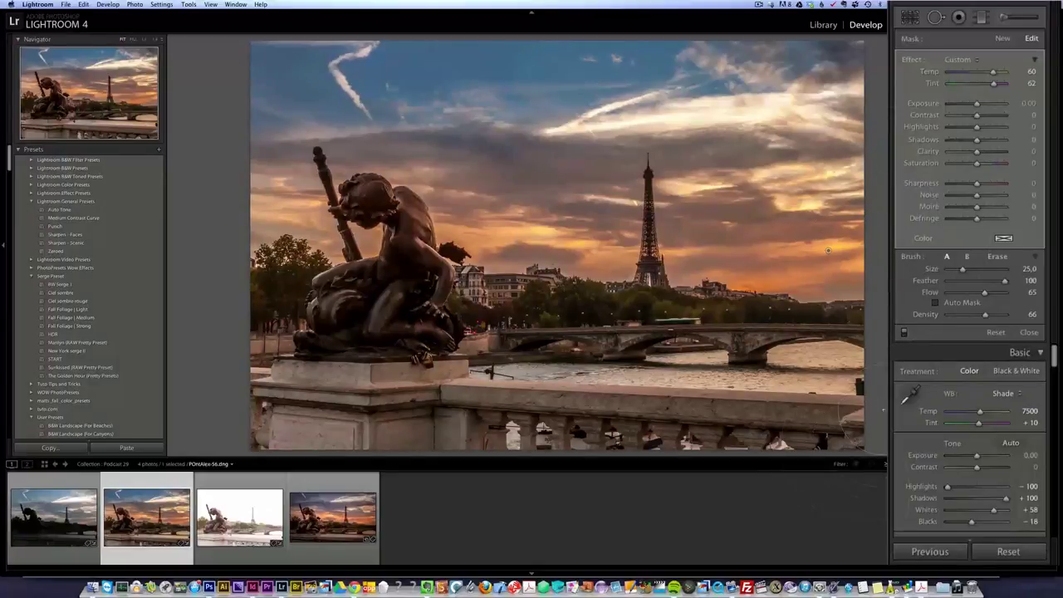
- Paint a new adjustment along the horizon near the Eiffel Tower with Temp 60, Tint 72, Size 18, Flow 85 and Density 89
left_click(1006, 36)
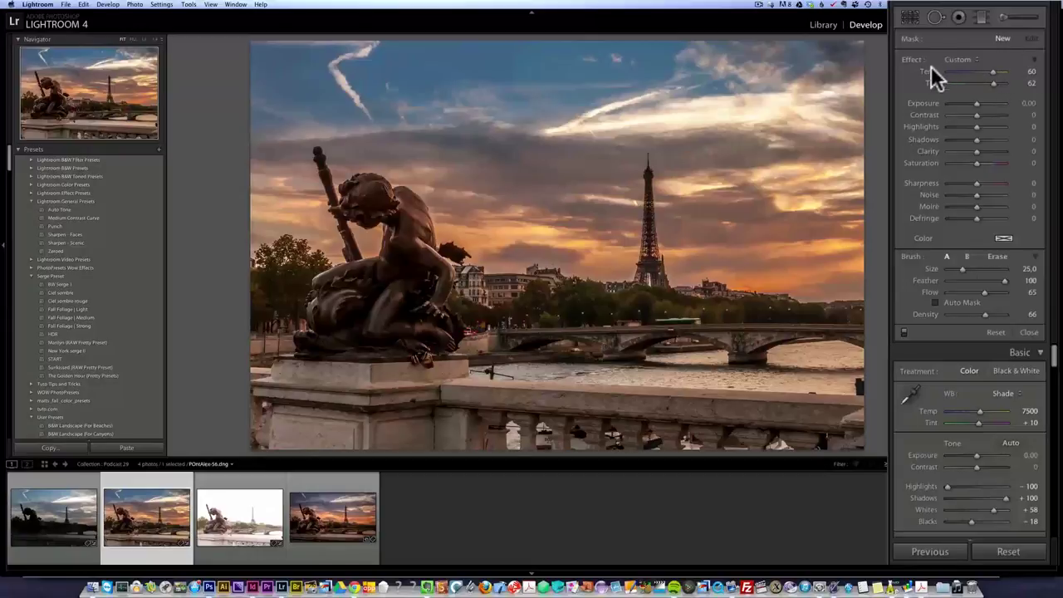
left_click(995, 292)
left_click(999, 314)
scroll(781, 299, "down", 2)
left_click(996, 83)
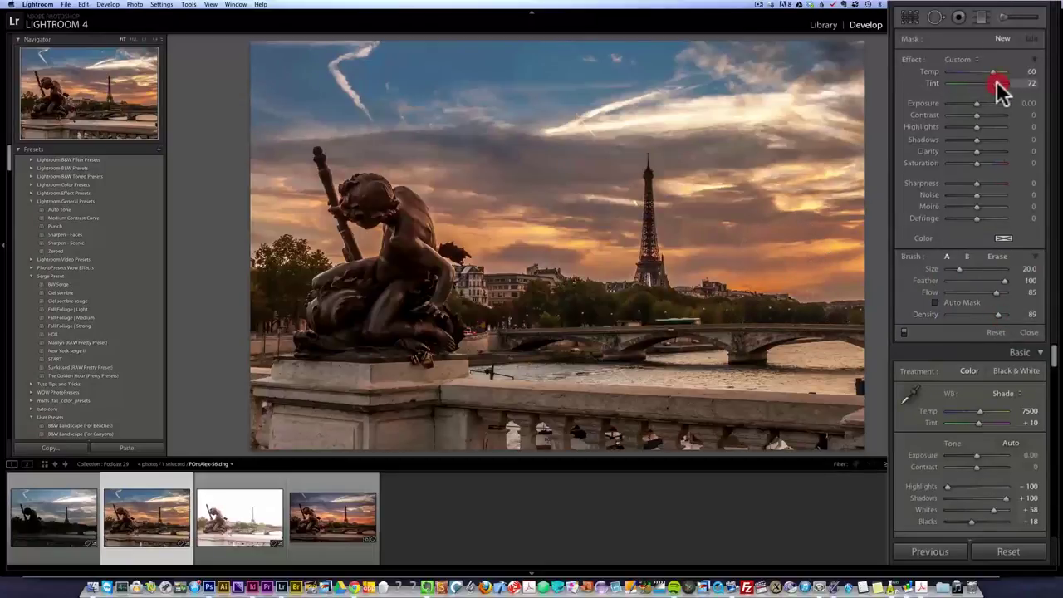
scroll(808, 282, "down", 1)
mouse_move(808, 283)
left_mouse_down()
mouse_move(593, 274)
mouse_move(638, 267)
left_mouse_up()
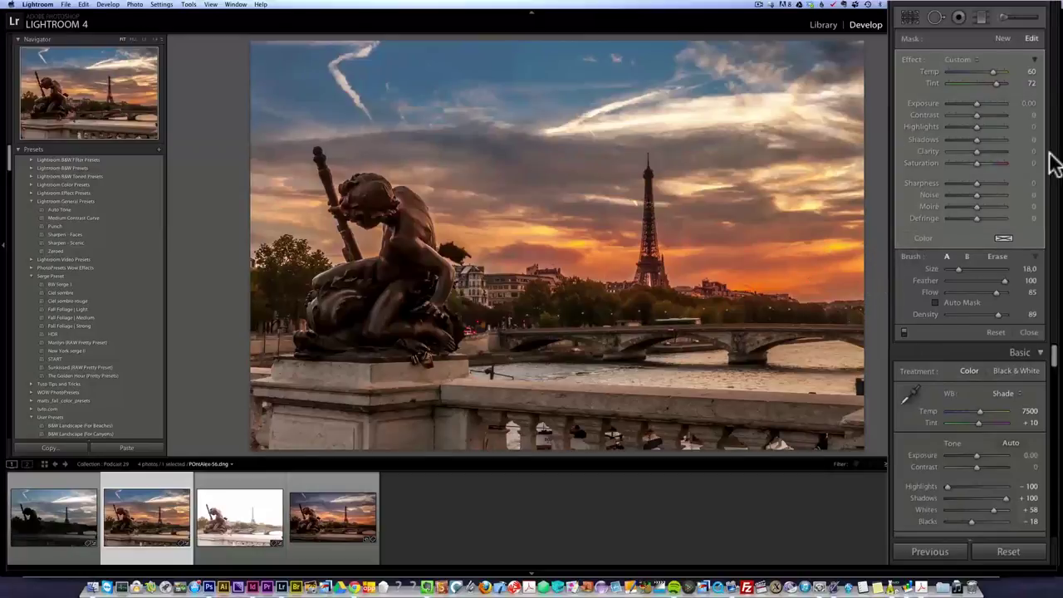
- Reduce the horizon brush adjustment to Temp 34 and Tint 32, and finish the brush editing
left_click_drag(996, 82, 987, 70)
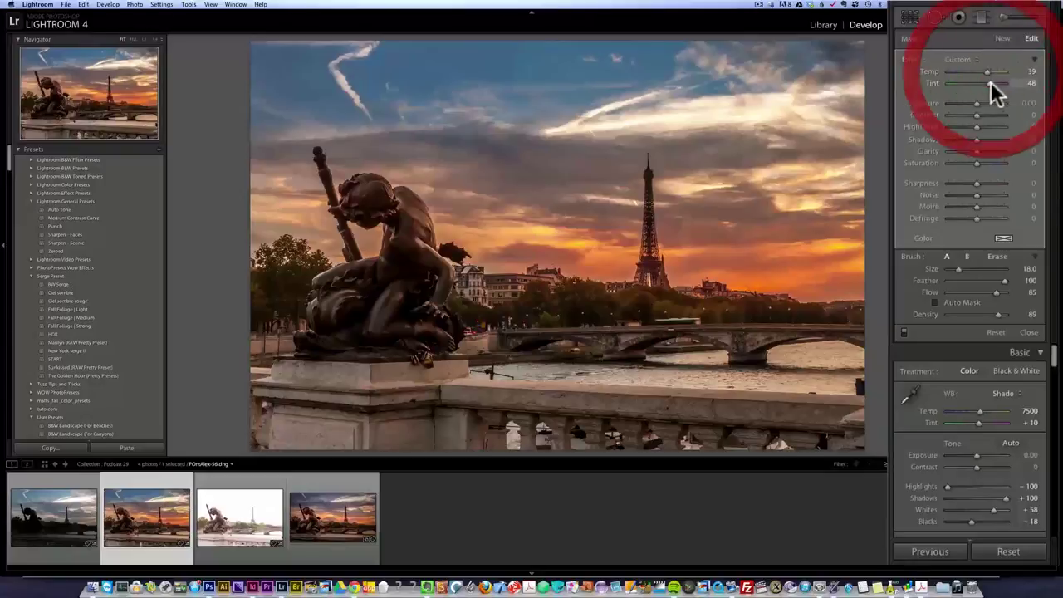
left_click(985, 80)
left_click(987, 72)
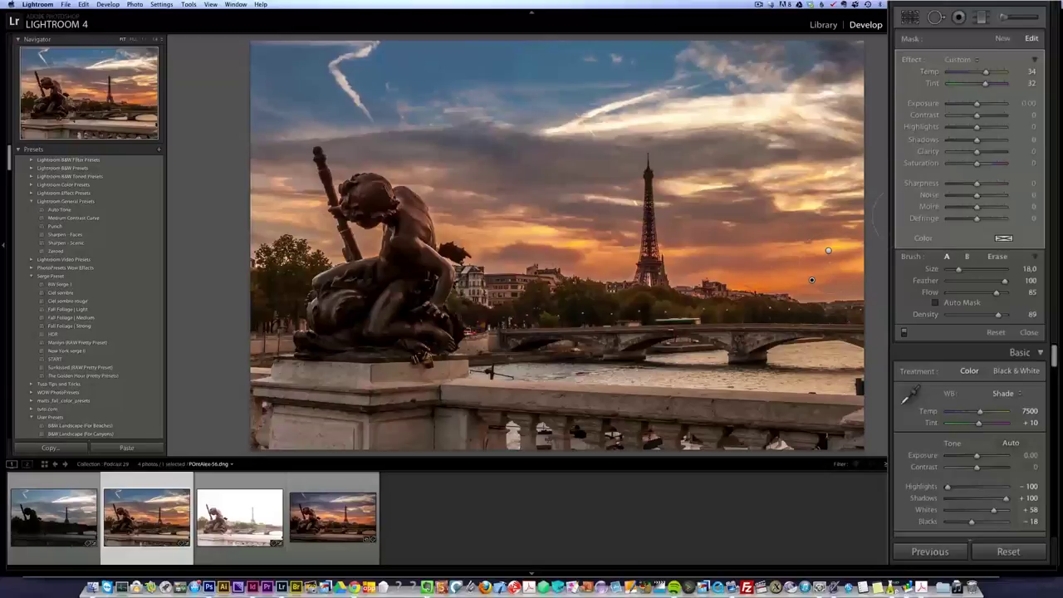
left_click(1028, 332)
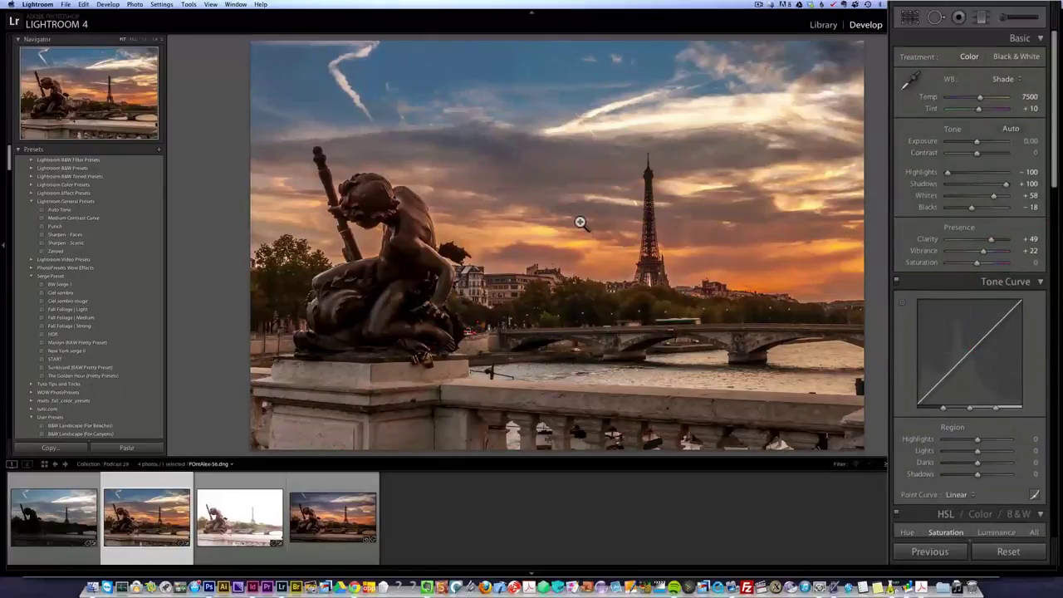
- Crop a strip of sky off the upper edge and the balusters off the lower edge, keeping the full width
left_click(913, 18)
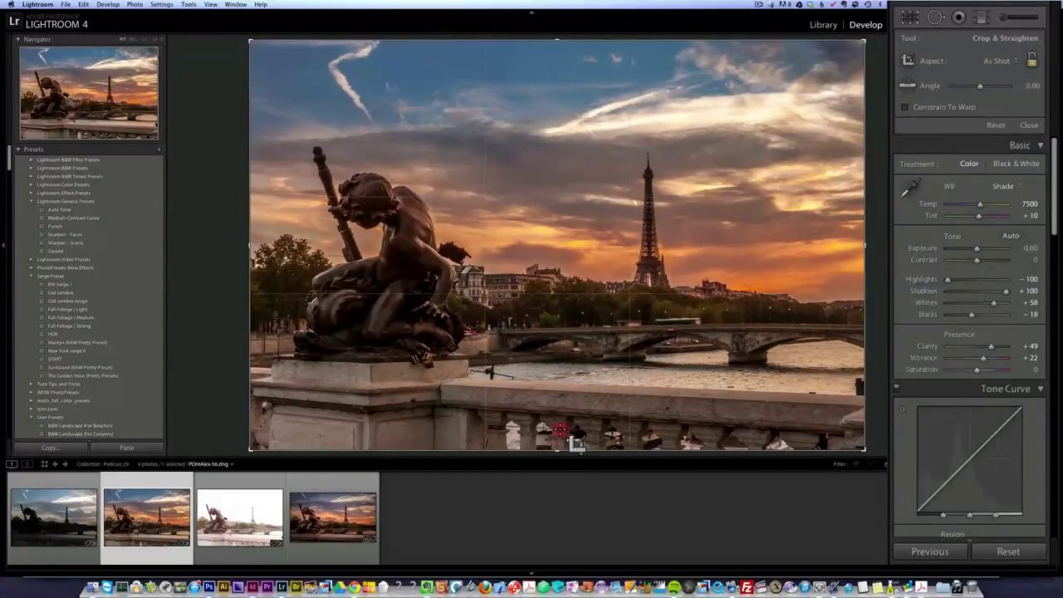
left_click_drag(561, 429, 560, 429)
left_click_drag(557, 58, 556, 70)
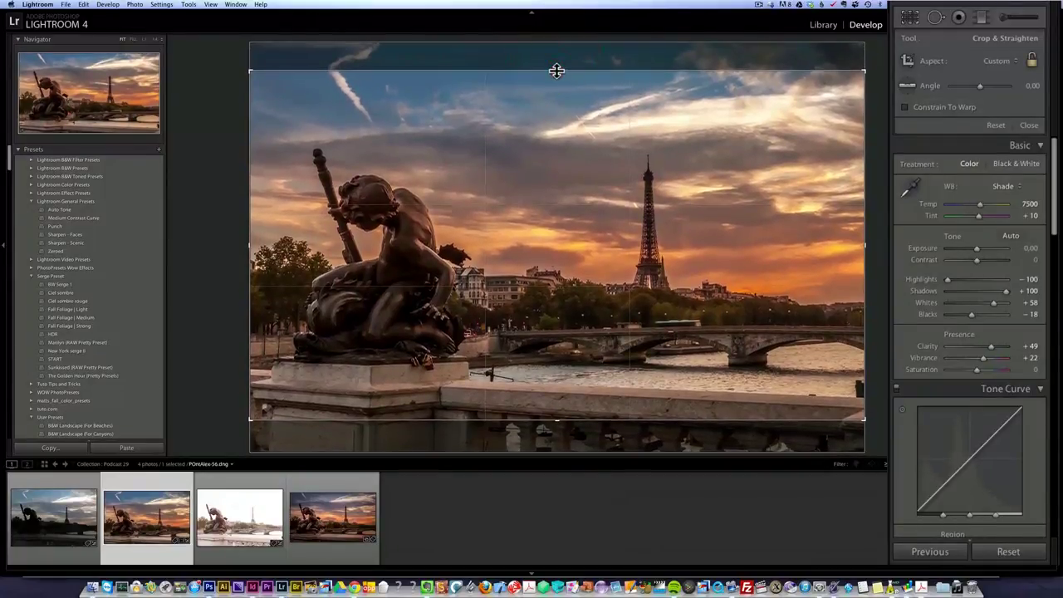
key("Return")
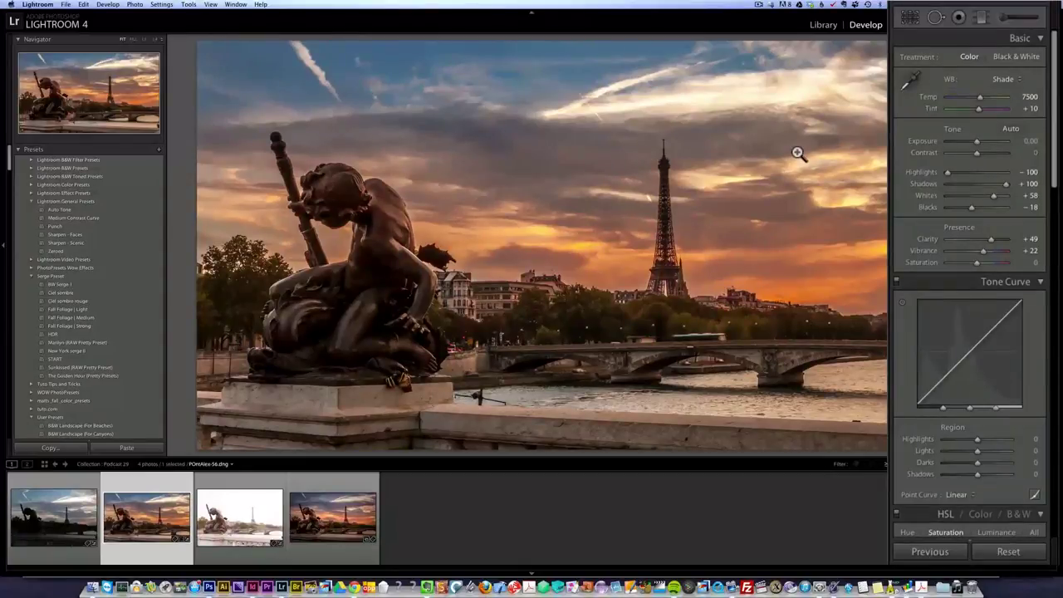
- Apply a post-crop vignette with Amount -18, and set Contrast to +24 and Exposure to +0.55
scroll(1057, 204, "down", 1)
left_click_drag(1056, 203, 1020, 557)
left_click(979, 175)
left_click_drag(977, 173, 974, 174)
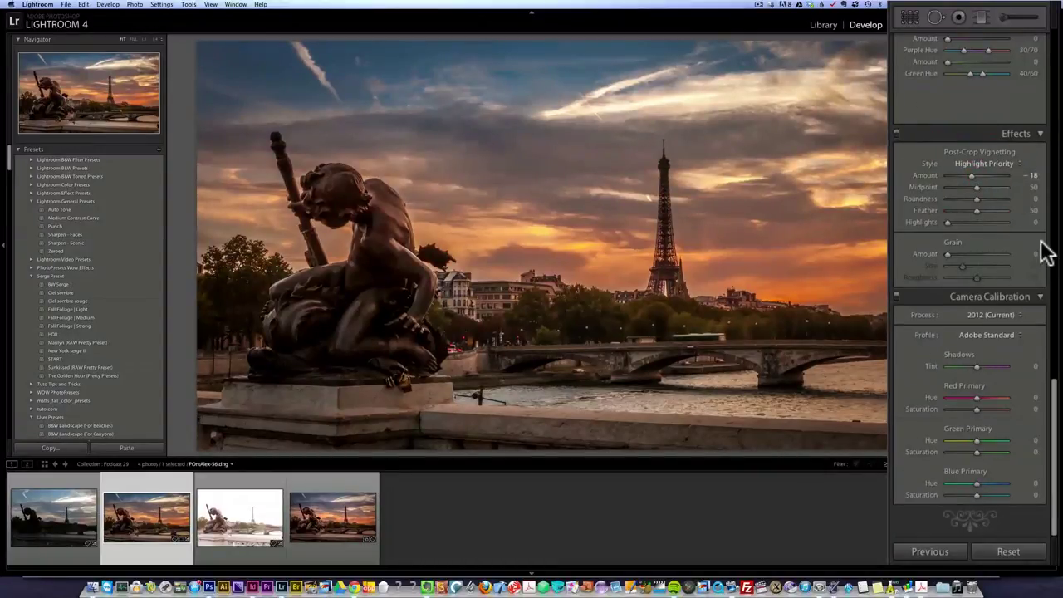
scroll(1044, 249, "up", 10)
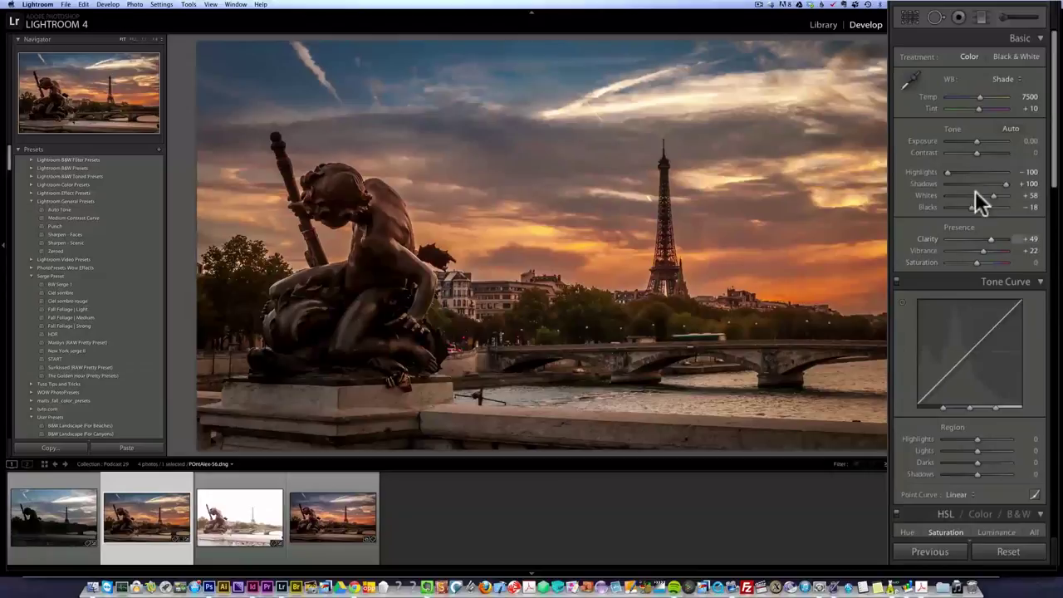
left_click_drag(983, 155, 979, 140)
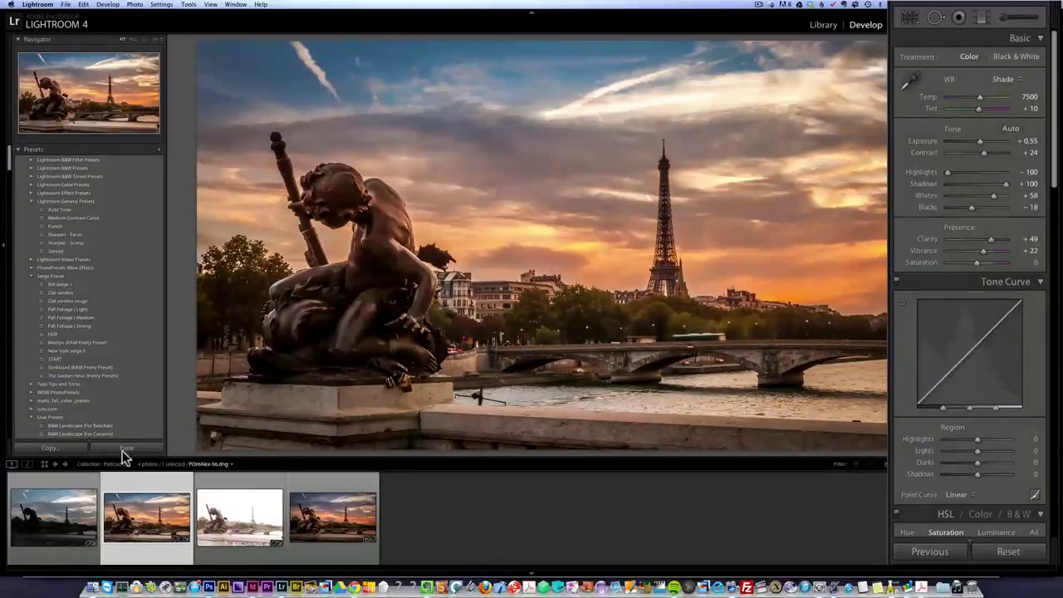
- Open the exposure POntAlex-55.dng and reset all its develop settings
left_click(51, 518)
left_click(53, 520)
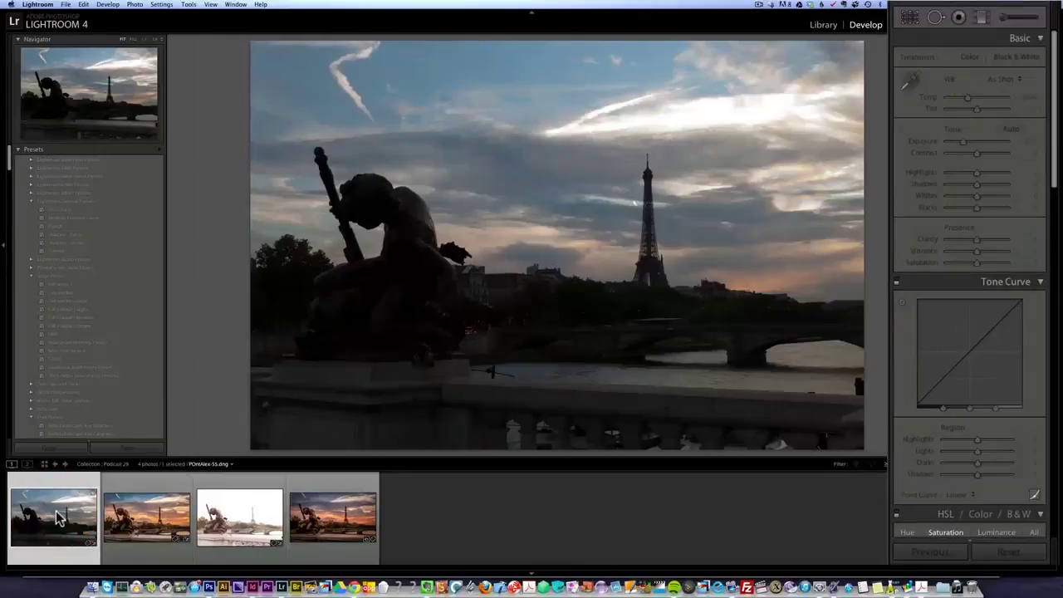
left_click(1015, 553)
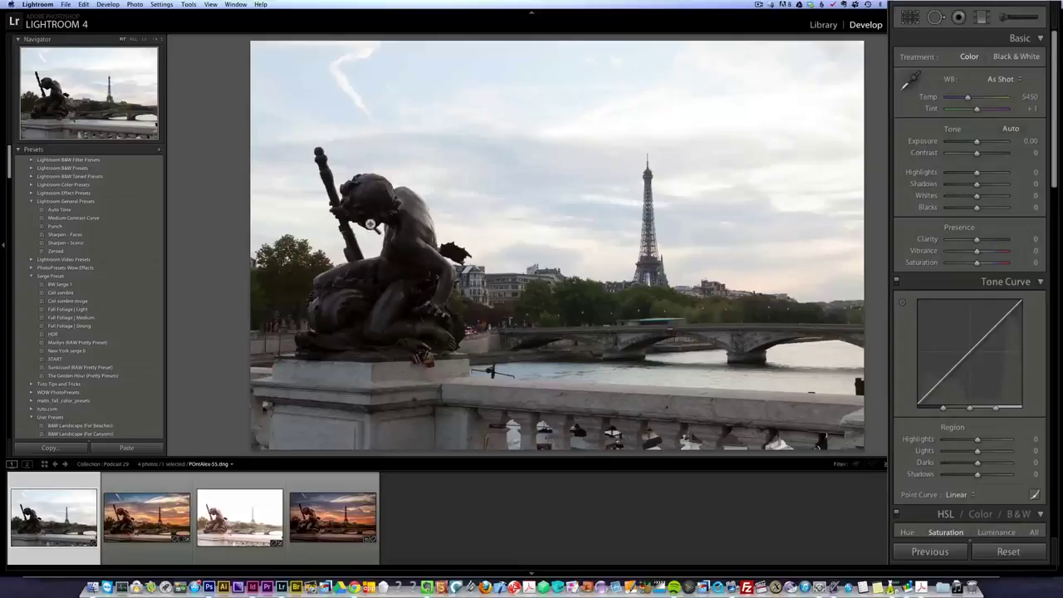
- Set POntAlex-55.dng to Shadows +67, Highlights -60, Clarity +100 and Exposure -0.20
left_click(997, 184)
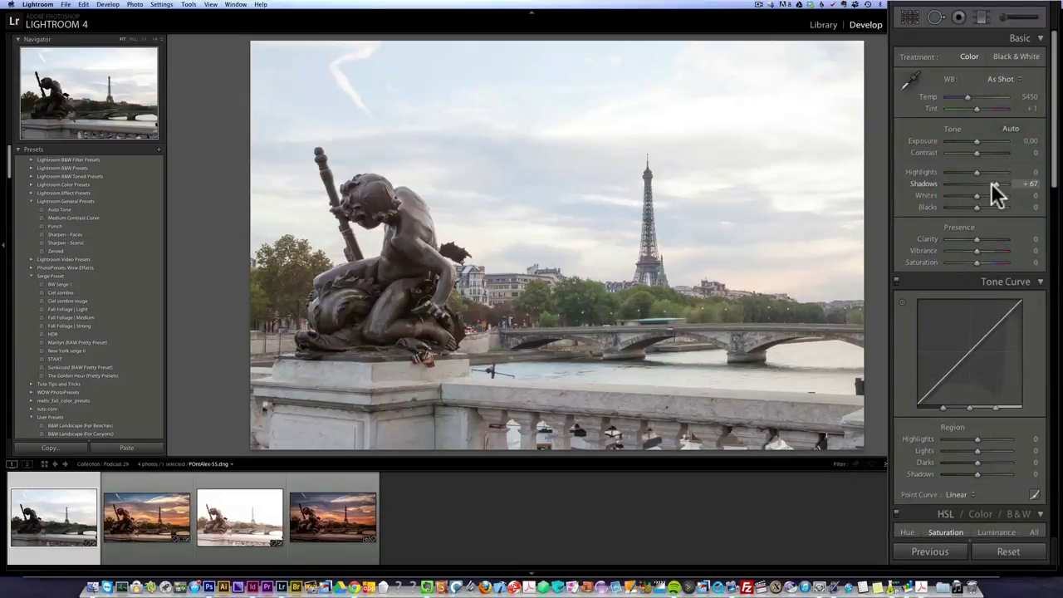
left_click_drag(980, 163, 959, 171)
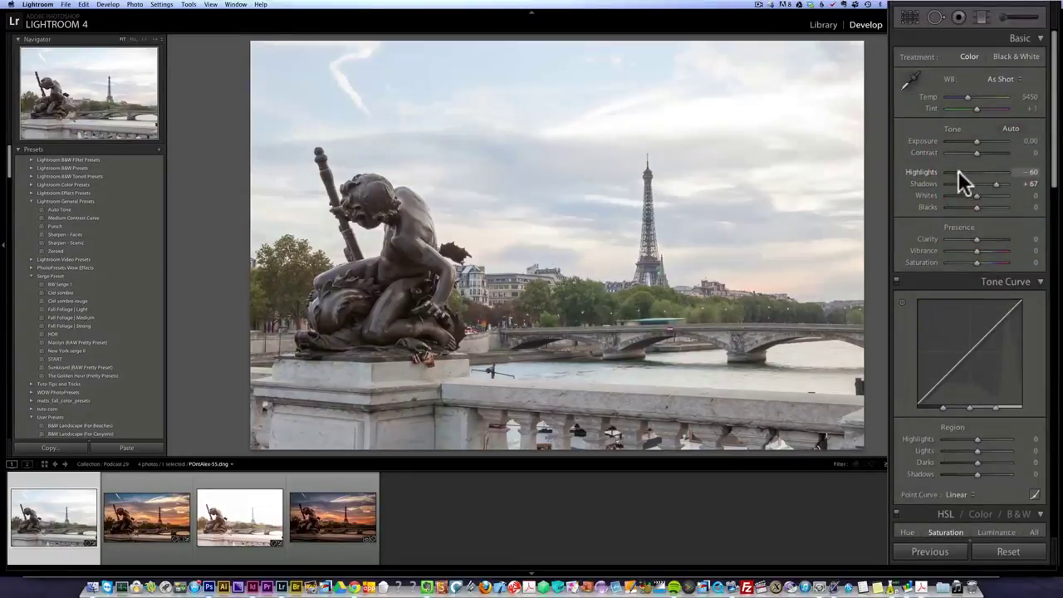
left_click_drag(976, 238, 1008, 238)
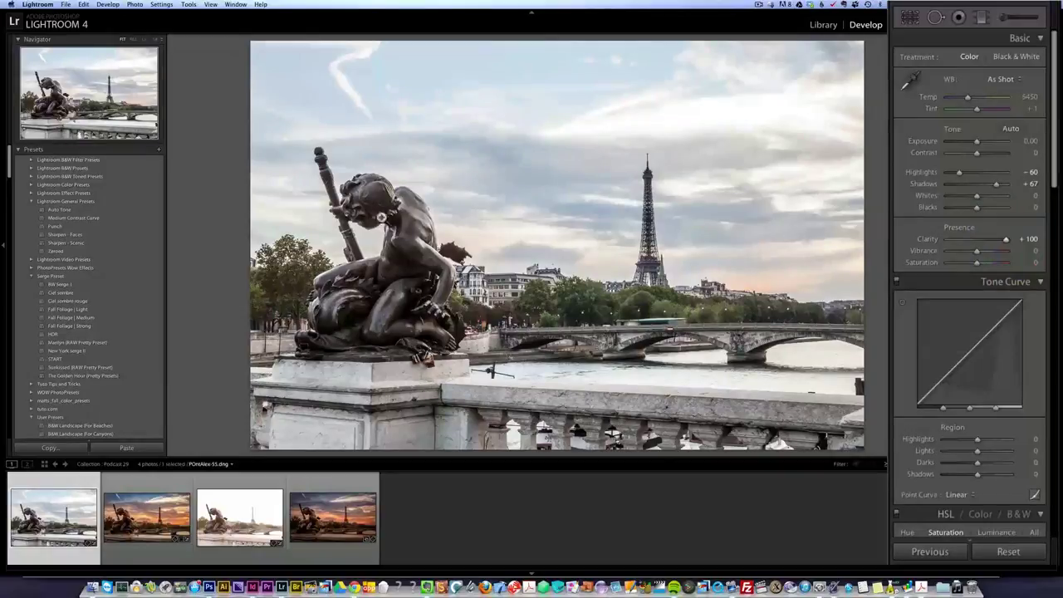
left_click_drag(976, 141, 976, 141)
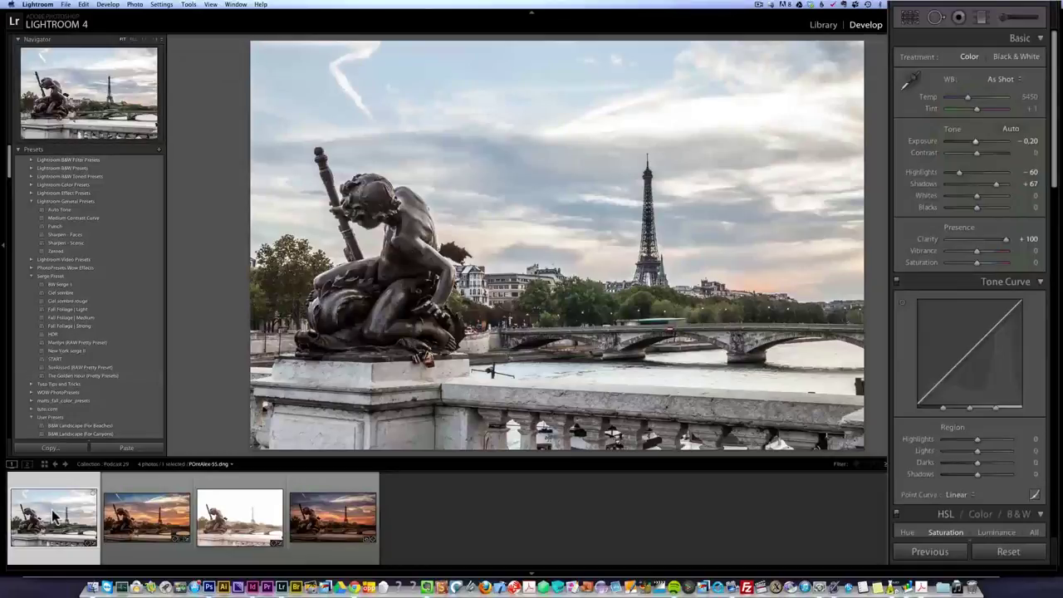
- Switch from POntAlex-55.dng to the developed POntAlex-56.dng to compare the two results
left_click(116, 522, "shift")
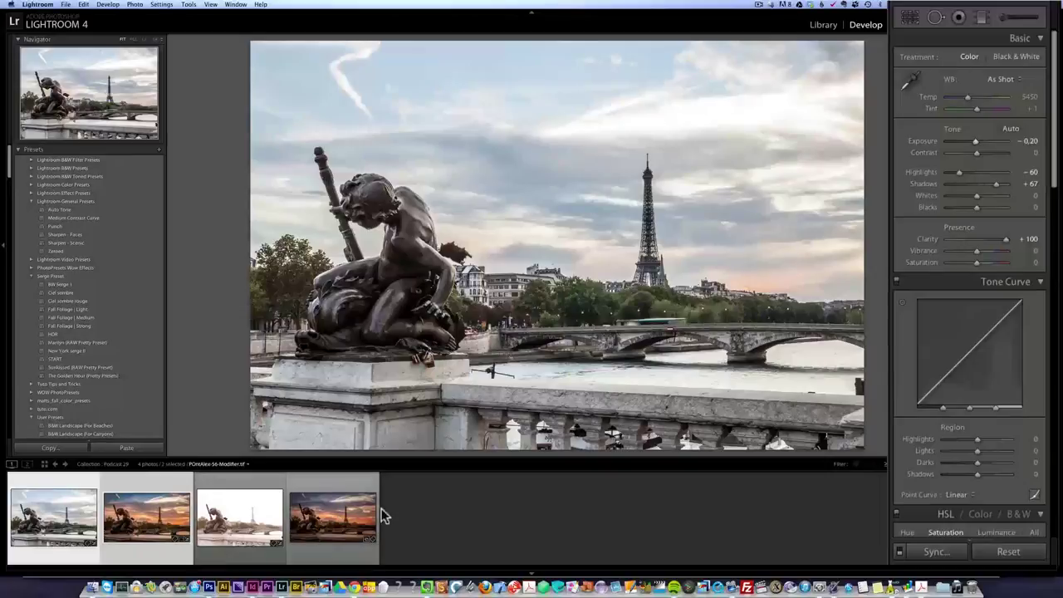
left_click(411, 507)
left_click(147, 515)
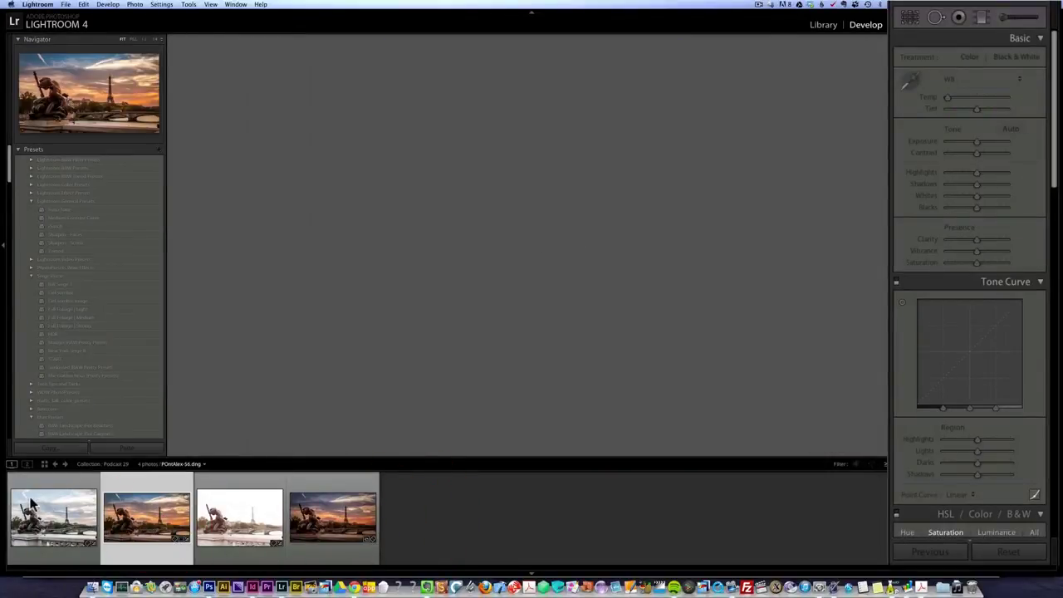
- Synchronize only White Balance, Crop and Process Version from POntAlex-56.dng to POntAlex-55.dng, and display POntAlex-55.dng
left_click(132, 522)
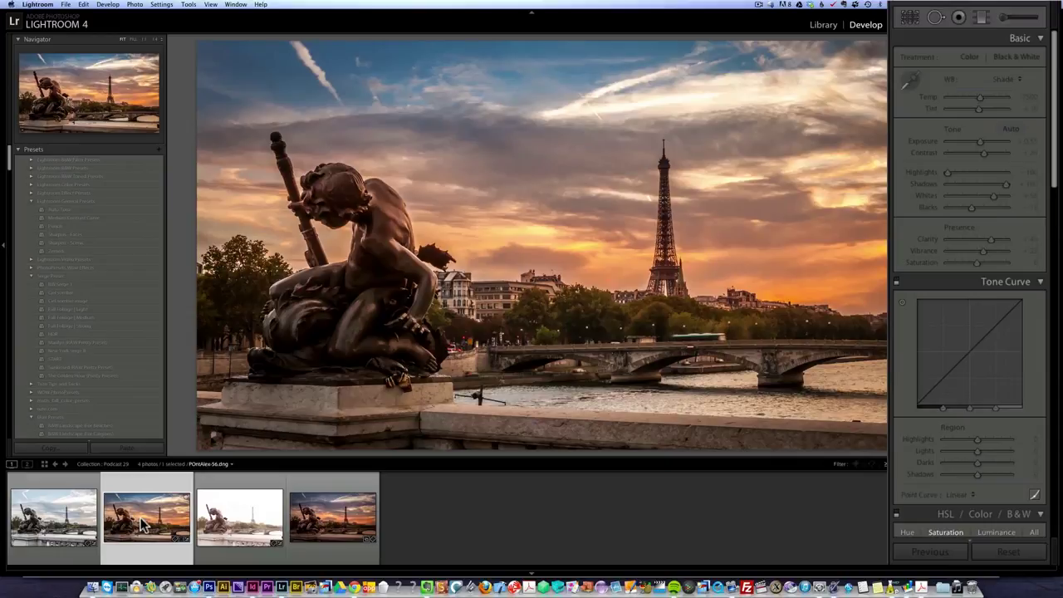
left_click(49, 515, "super")
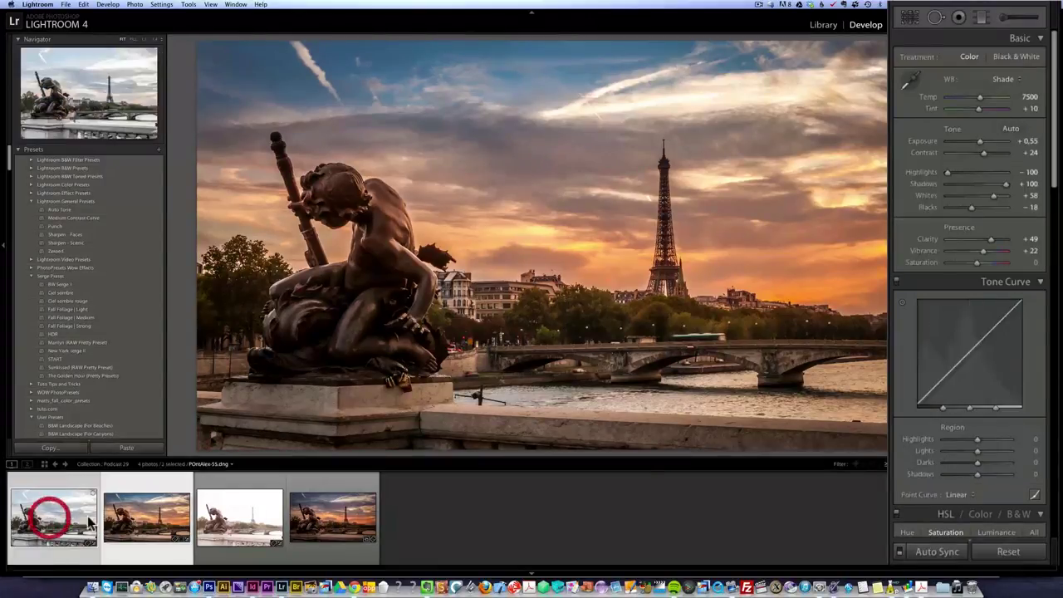
left_click(947, 552)
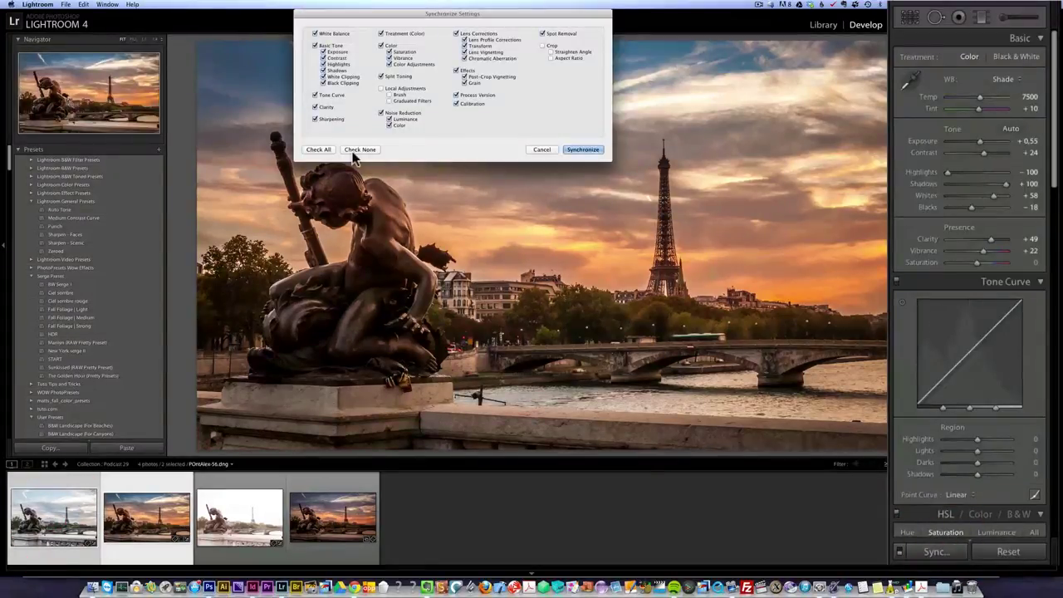
left_click(360, 149)
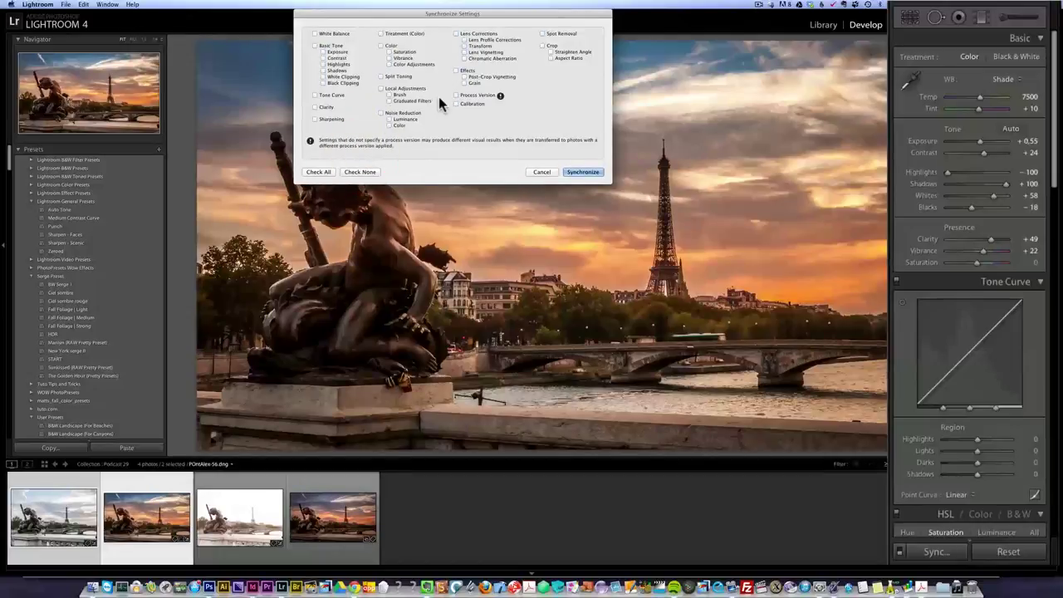
left_click(544, 45)
left_click(344, 37)
left_click(478, 96)
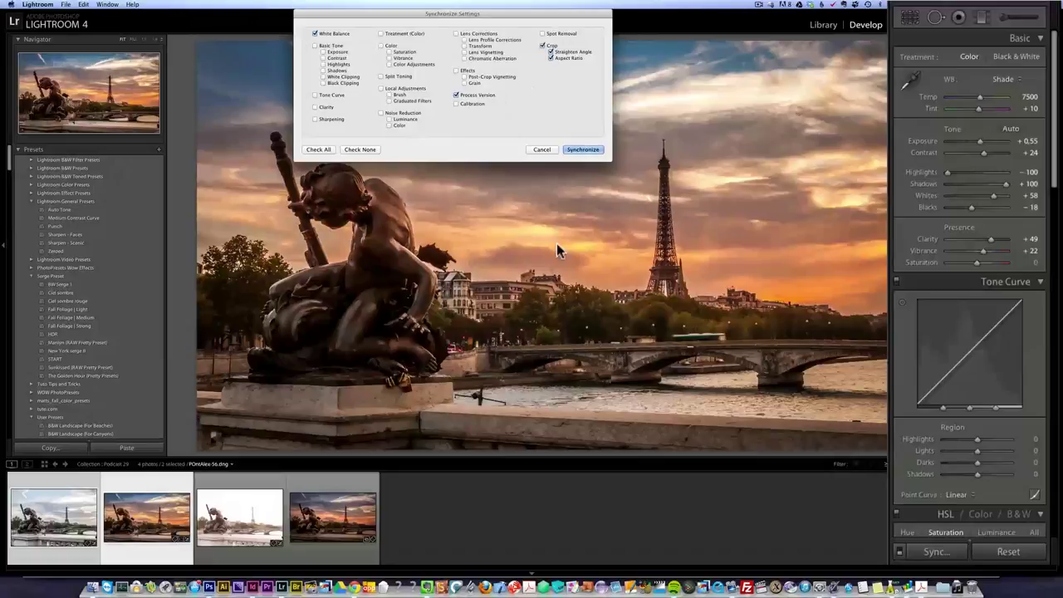
left_click(594, 159)
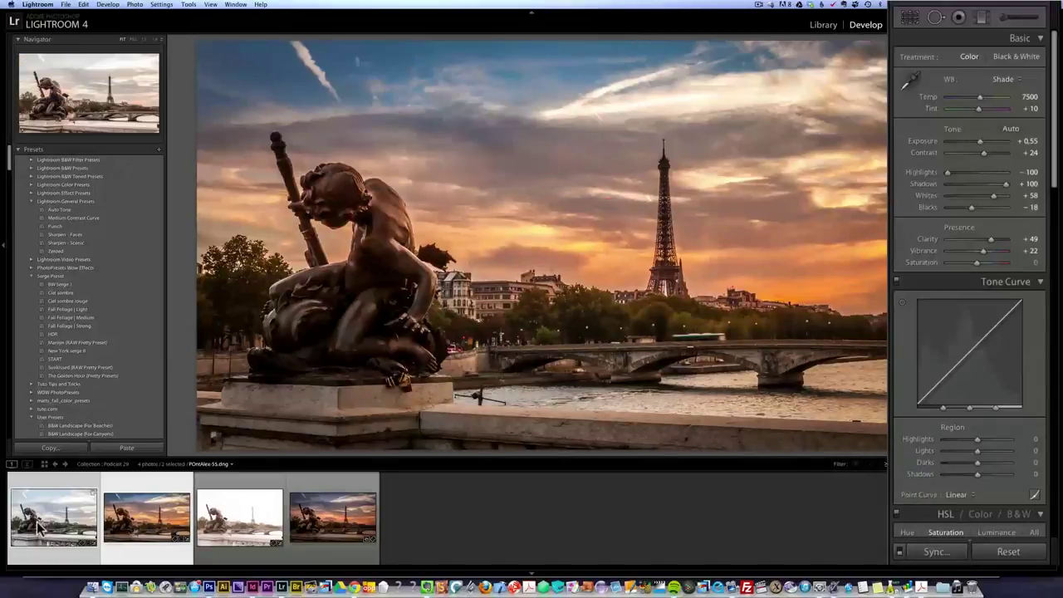
left_click(75, 515)
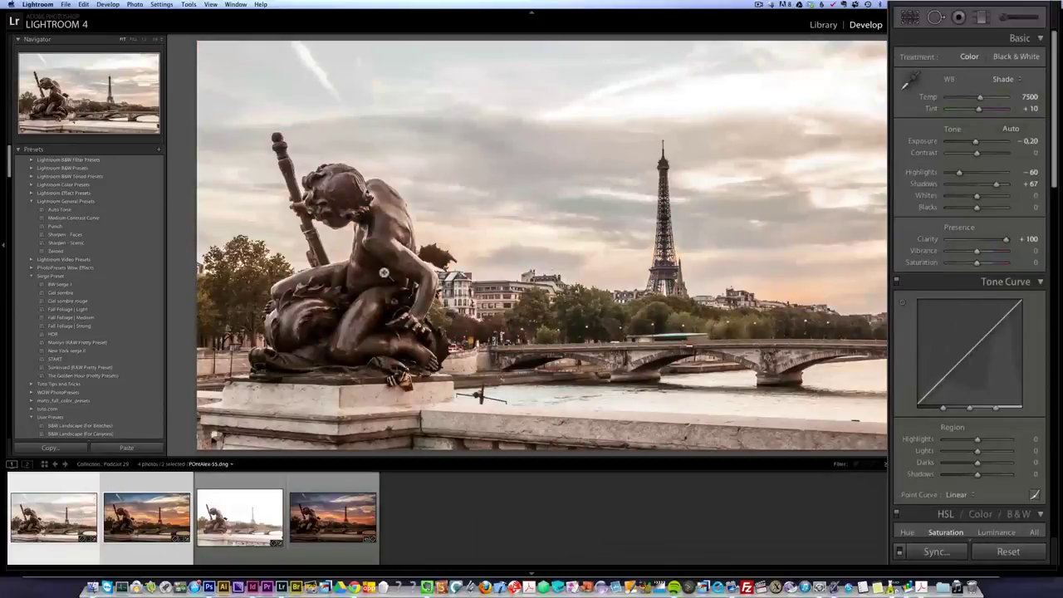
- Open POntAlex-55.dng and POntAlex-56.dng together as layers in one Photoshop document
right_click(126, 490)
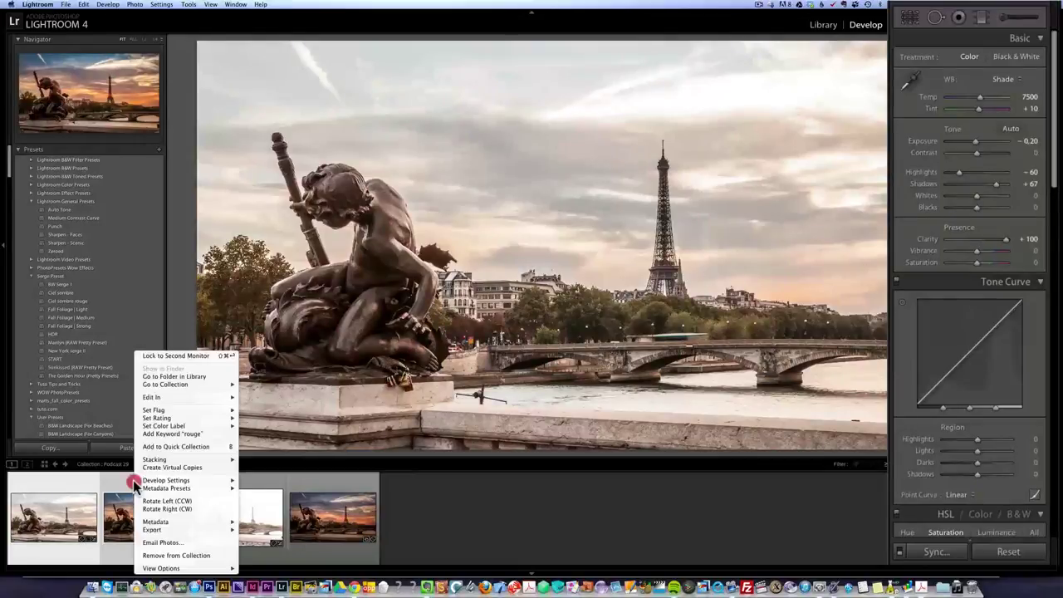
mouse_move(187, 399)
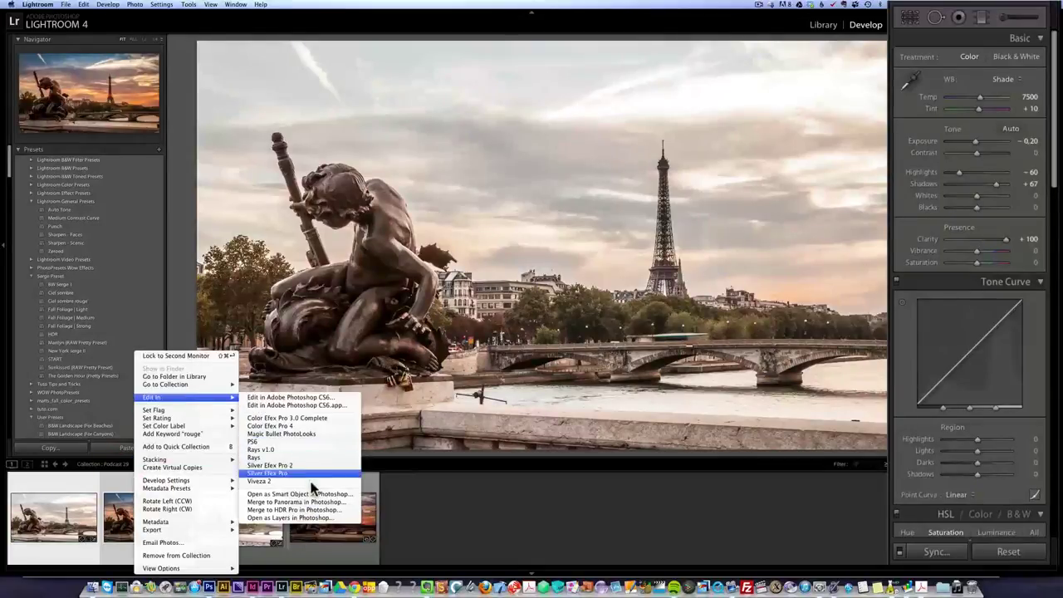
left_click(314, 518)
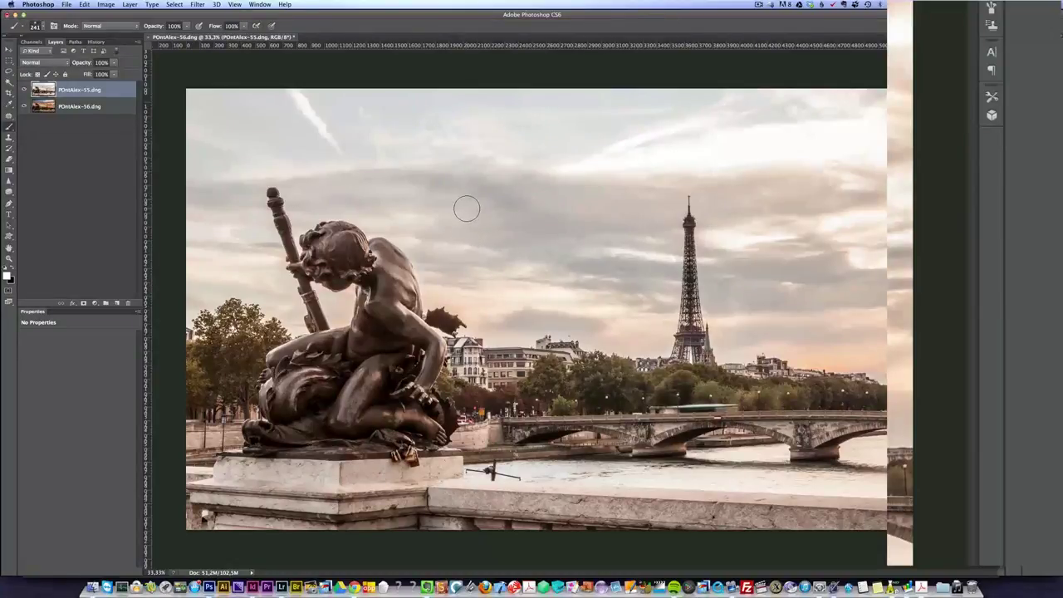
- Toggle the visibility of the POntAlex-55.dng layer repeatedly to check its alignment with the layer below
left_click(24, 89)
left_click(24, 90)
left_click(24, 91)
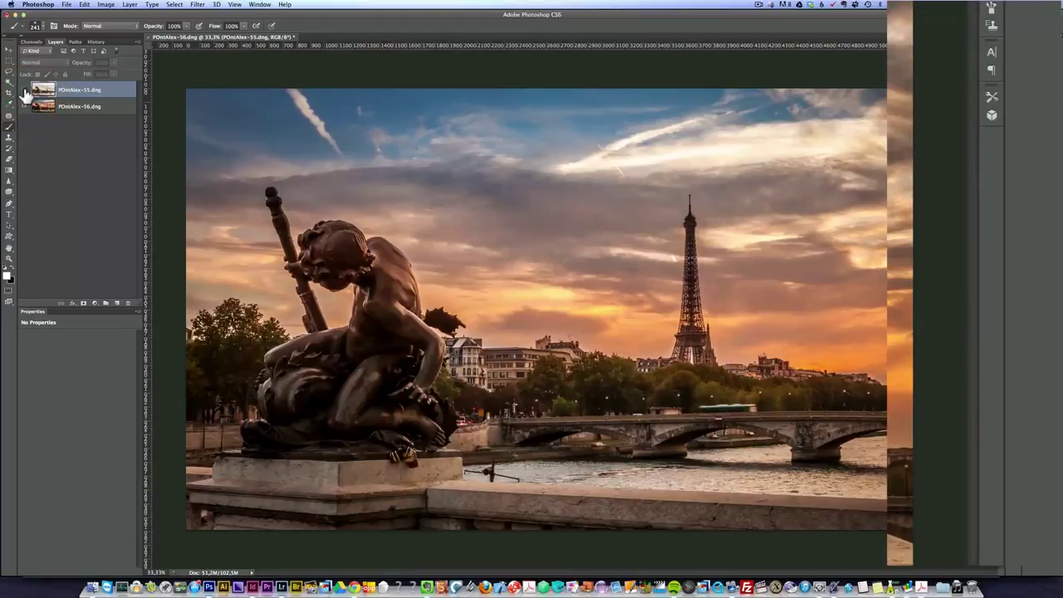
left_click(24, 90)
left_click(24, 90)
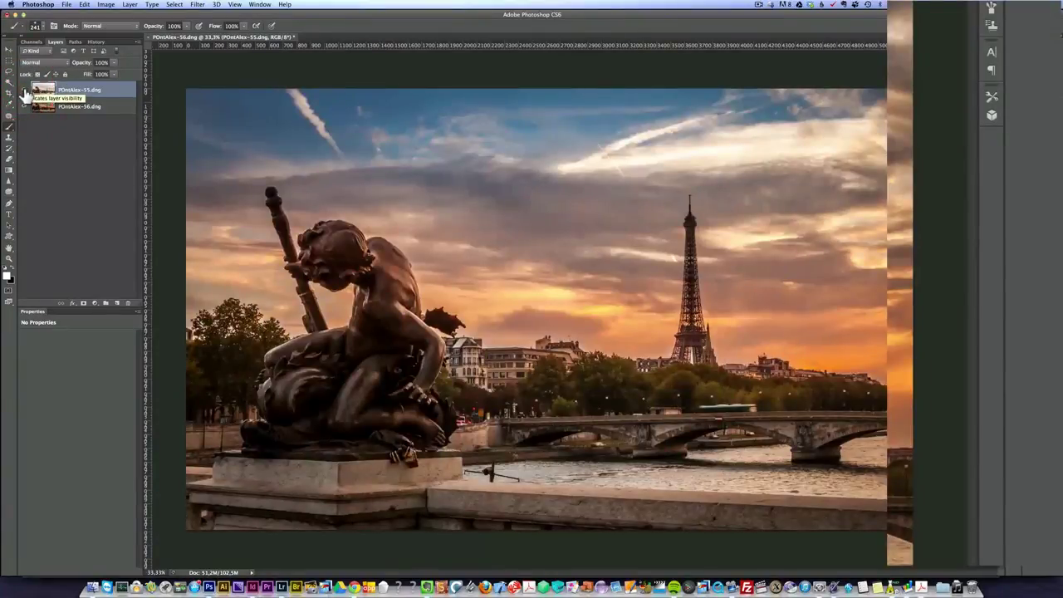
left_click(24, 90)
left_click(24, 91)
left_click(24, 91)
left_click(24, 91)
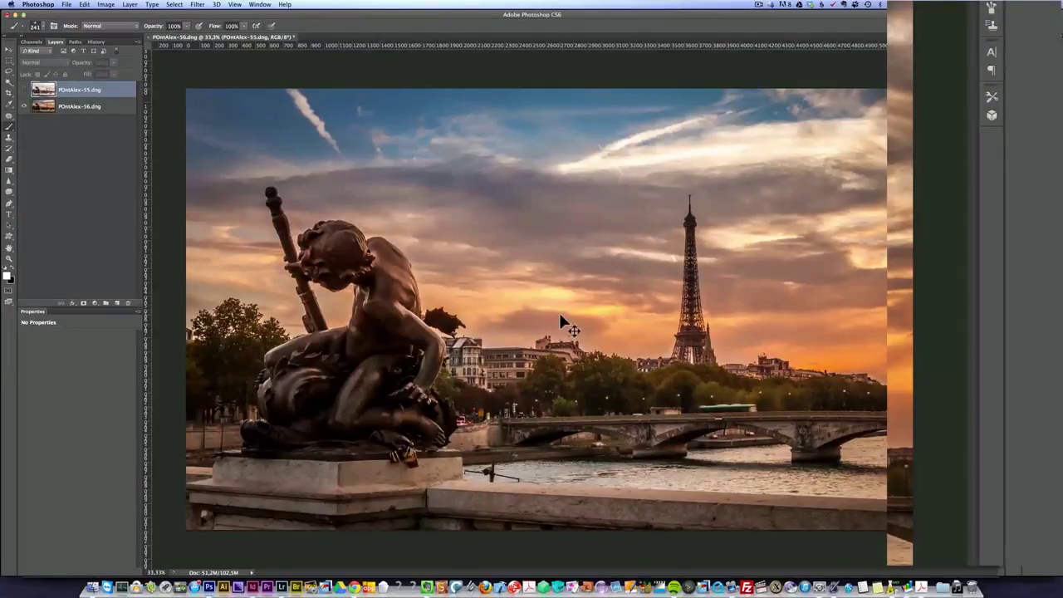
- Close the layered document without saving and switch back to Lightroom
key("super+w")
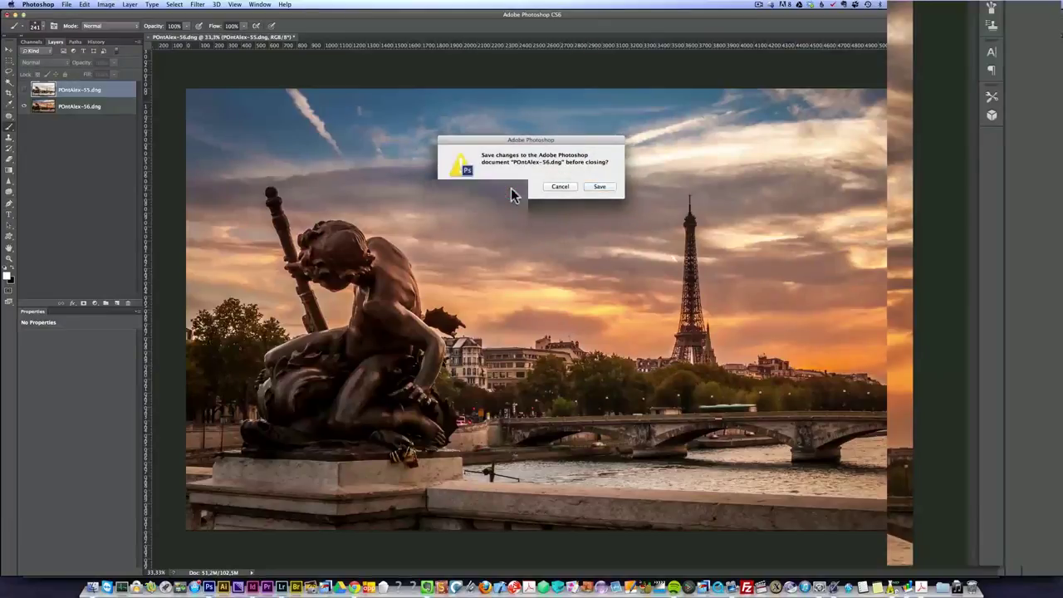
left_click(511, 188)
key("super+Tab")
left_click(261, 316)
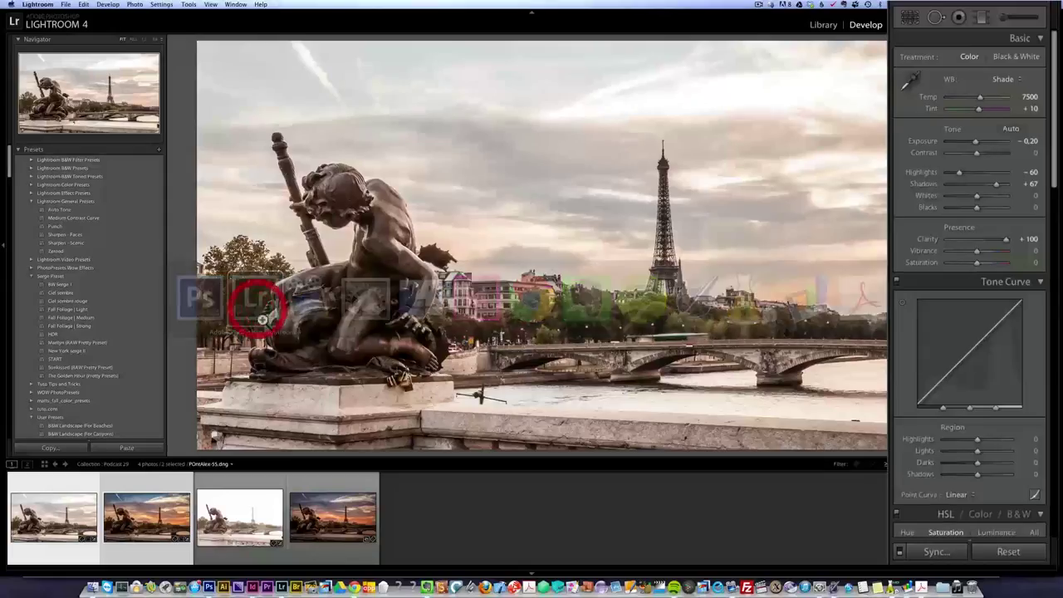
- Synchronize the two selected photos again with Lens Corrections included alongside White Balance, Crop and Process Version
left_click(936, 551)
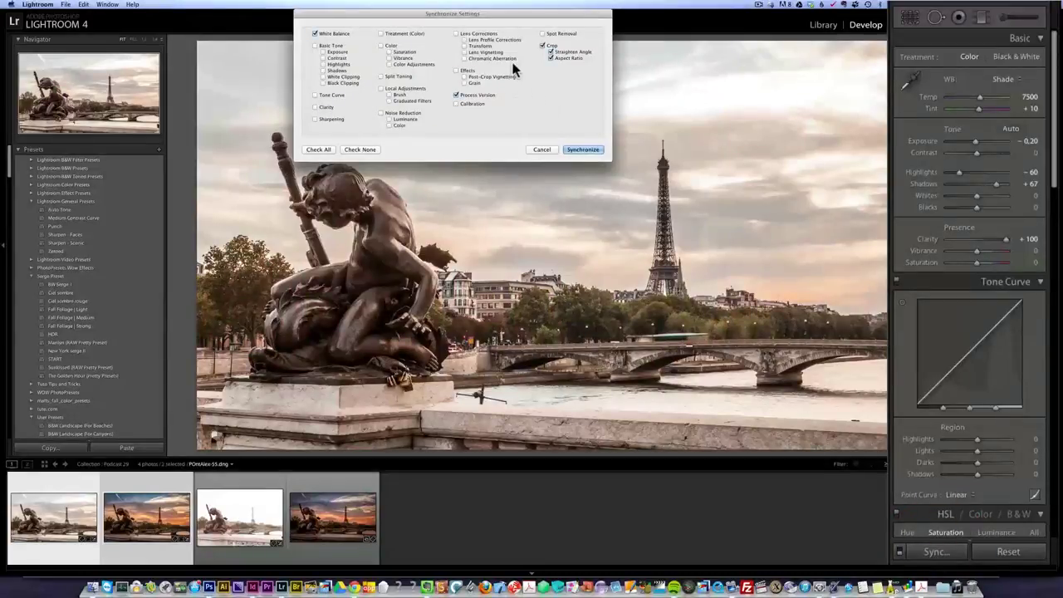
left_click(478, 34)
left_click(583, 151)
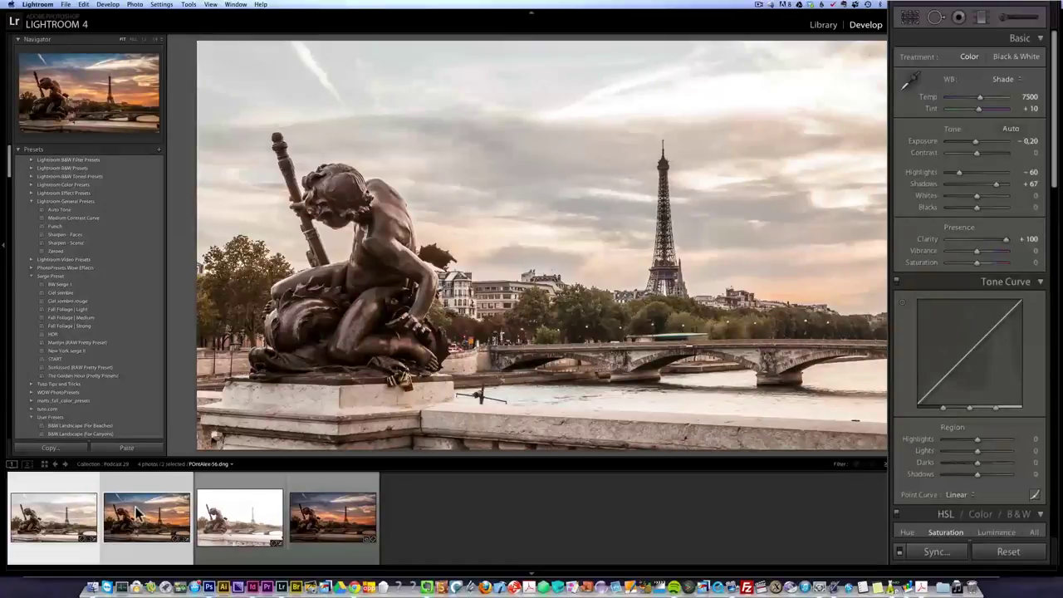
- Send the two synchronized exposures to Photoshop as layers of a single document
right_click(56, 516)
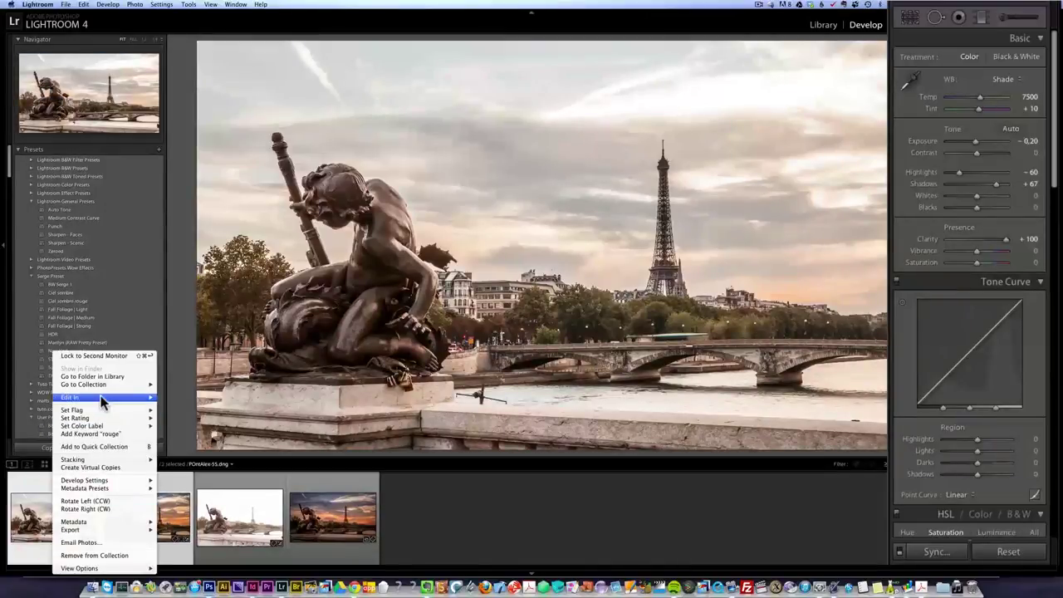
mouse_move(104, 398)
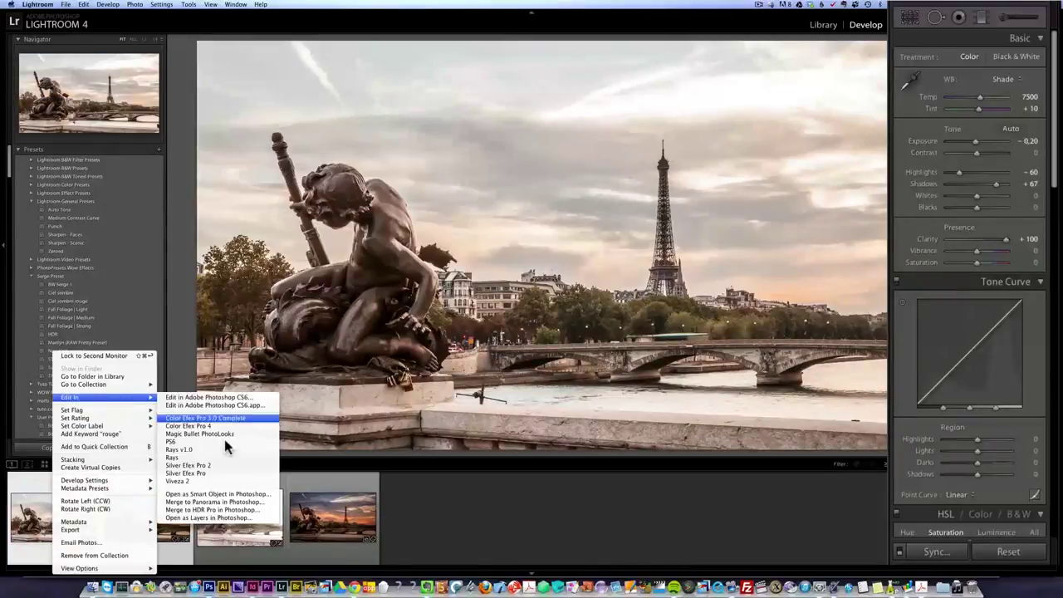
left_click(248, 516)
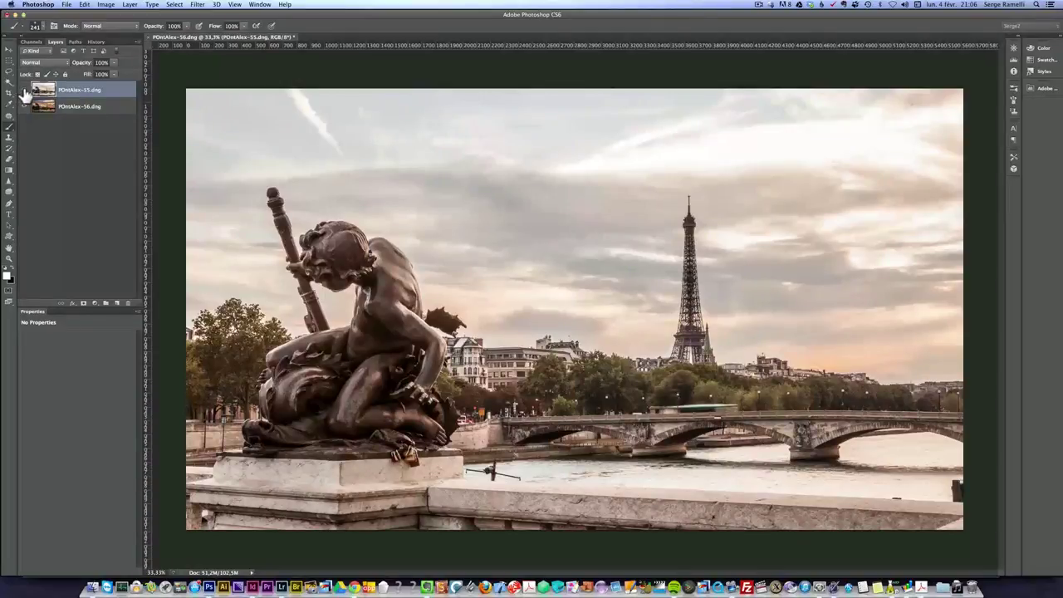
- Compare the two exposures by repeatedly hiding and showing the POntAlex-55.dng layer, leaving it shown
left_click(25, 90)
left_click(25, 90)
left_click(25, 90)
left_click(25, 90)
left_click(25, 90)
left_click(25, 89)
left_click(25, 90)
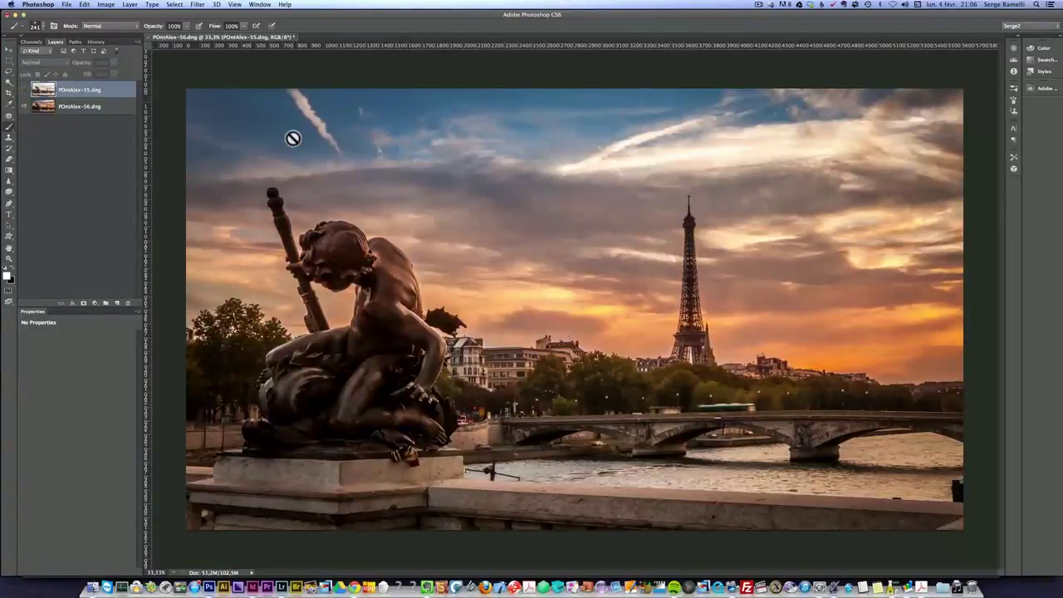
left_click(25, 90)
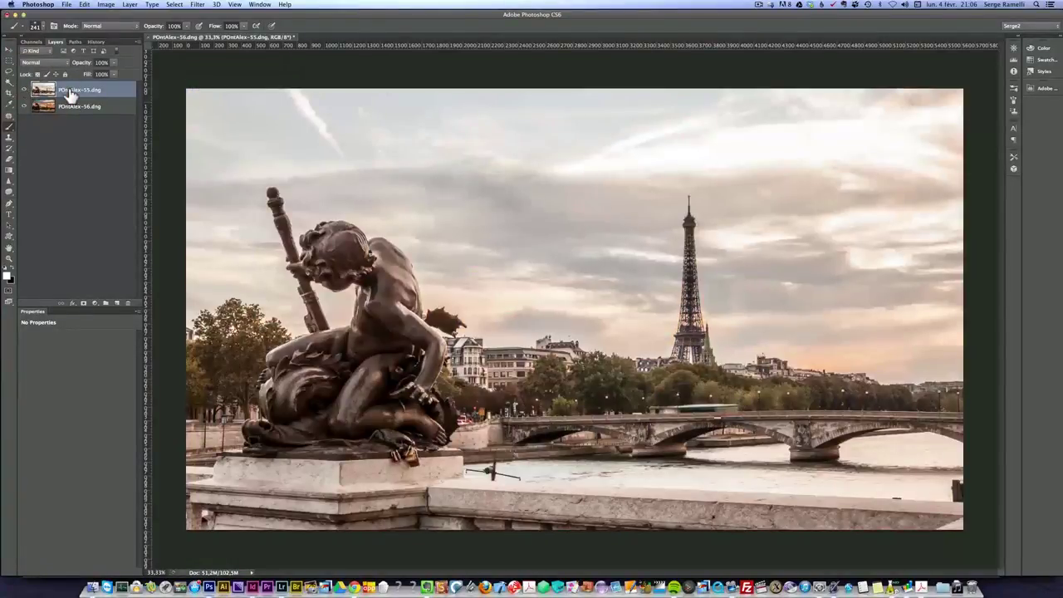
- Add a black layer mask to POntAlex-55.dng and paint the statue back in with a white brush at 40% opacity
left_click(84, 304, "alt")
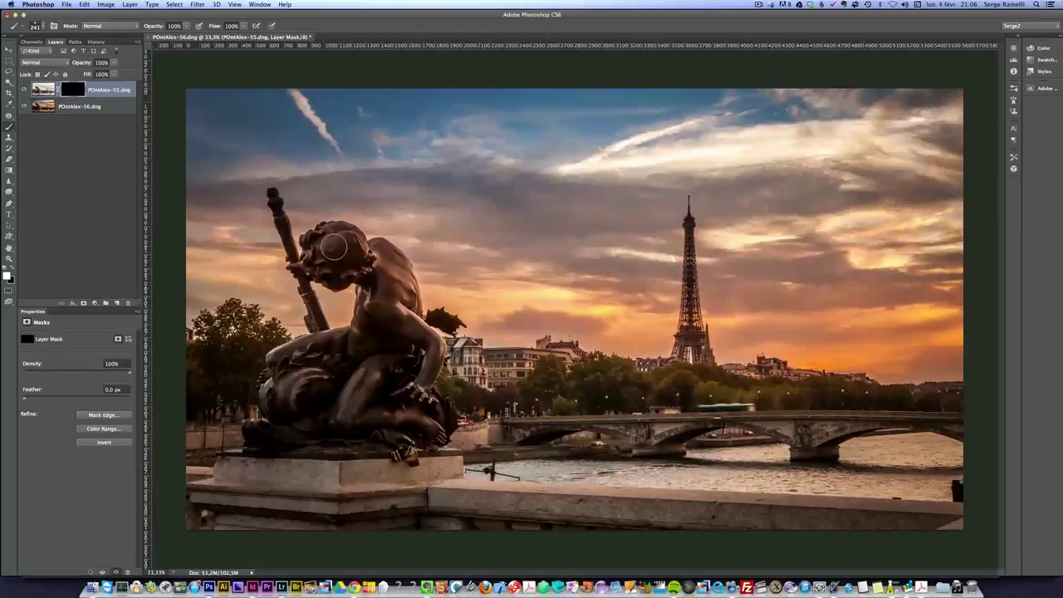
left_click_drag(157, 30, 133, 33)
type("40")
key("Return")
mouse_move(382, 249)
left_mouse_down()
mouse_move(335, 247)
mouse_move(323, 267)
mouse_move(387, 274)
mouse_move(402, 313)
mouse_move(399, 302)
mouse_move(392, 323)
mouse_move(385, 315)
mouse_move(357, 343)
mouse_move(306, 357)
mouse_move(362, 356)
mouse_move(341, 355)
mouse_move(267, 403)
mouse_move(297, 404)
mouse_move(301, 392)
mouse_move(283, 415)
mouse_move(285, 432)
mouse_move(361, 439)
mouse_move(343, 426)
mouse_move(378, 372)
mouse_move(343, 413)
mouse_move(430, 434)
mouse_move(409, 394)
mouse_move(417, 406)
mouse_move(398, 401)
mouse_move(387, 333)
mouse_move(386, 387)
mouse_move(371, 344)
mouse_move(361, 366)
mouse_move(338, 347)
mouse_move(299, 378)
mouse_move(295, 415)
mouse_move(288, 409)
mouse_move(253, 455)
mouse_move(327, 469)
mouse_move(442, 457)
mouse_move(388, 449)
mouse_move(384, 389)
mouse_move(398, 410)
left_mouse_up()
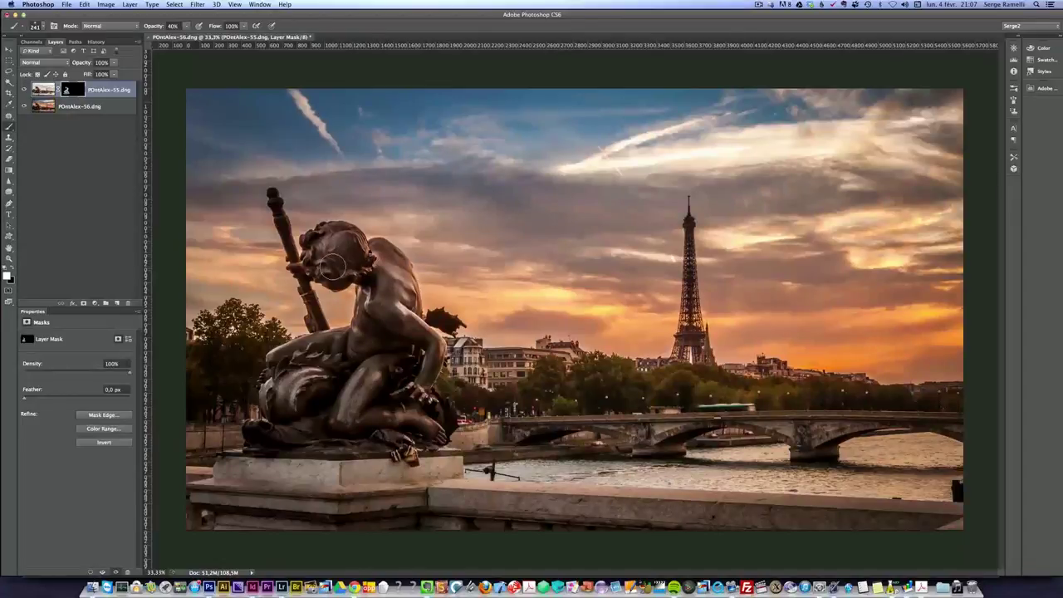
mouse_move(398, 340)
left_mouse_down()
mouse_move(383, 344)
mouse_move(432, 353)
left_mouse_up()
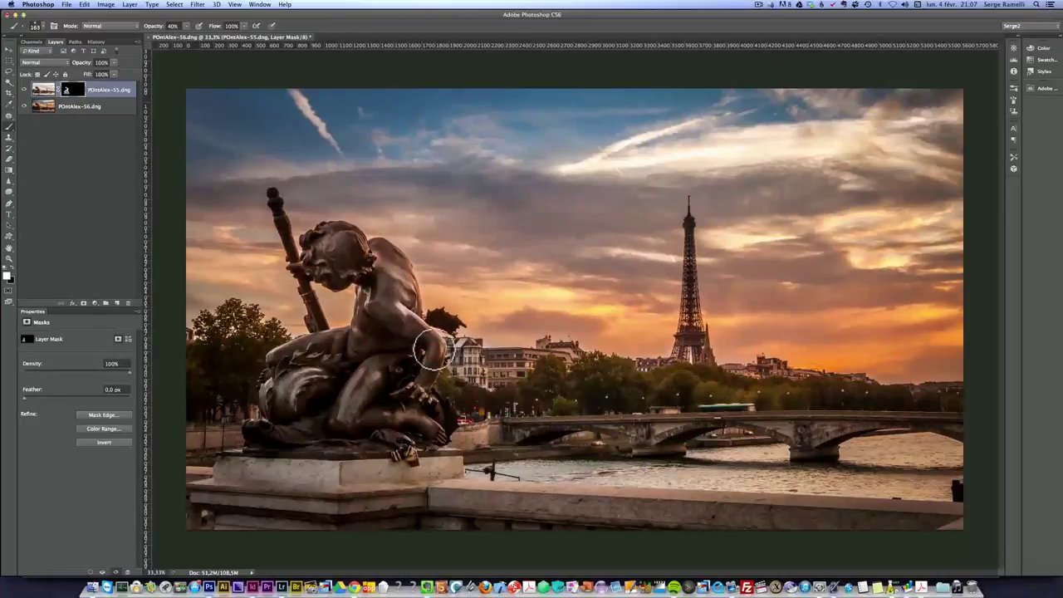
left_click_drag(332, 353, 308, 368)
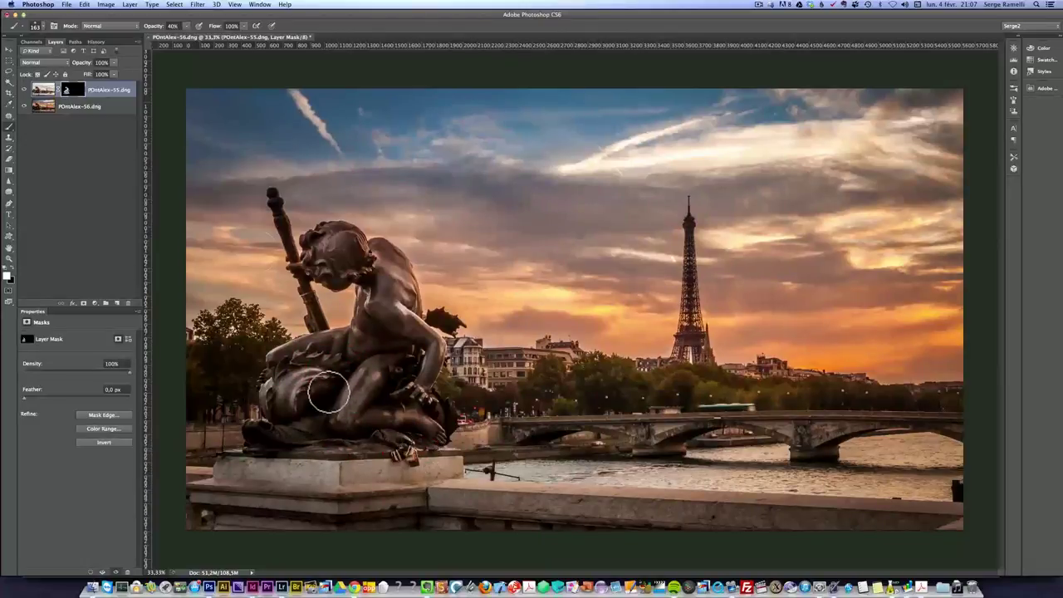
- Compare the image with and without the masked POntAlex-55.dng layer, and set that layer's opacity to 80%
left_click(24, 89)
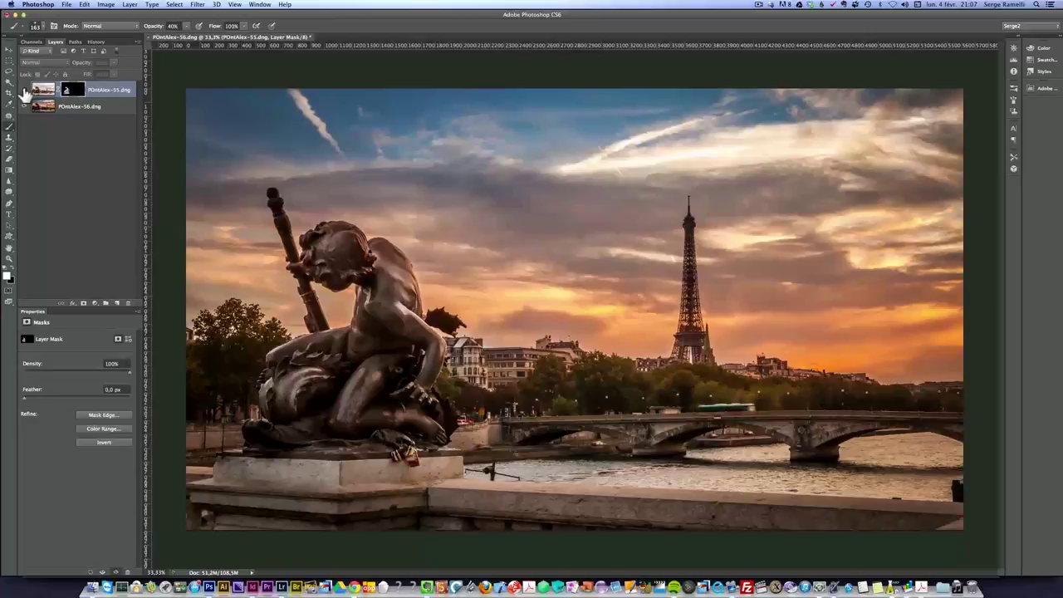
left_click(23, 89)
left_click(24, 89)
left_click(23, 89)
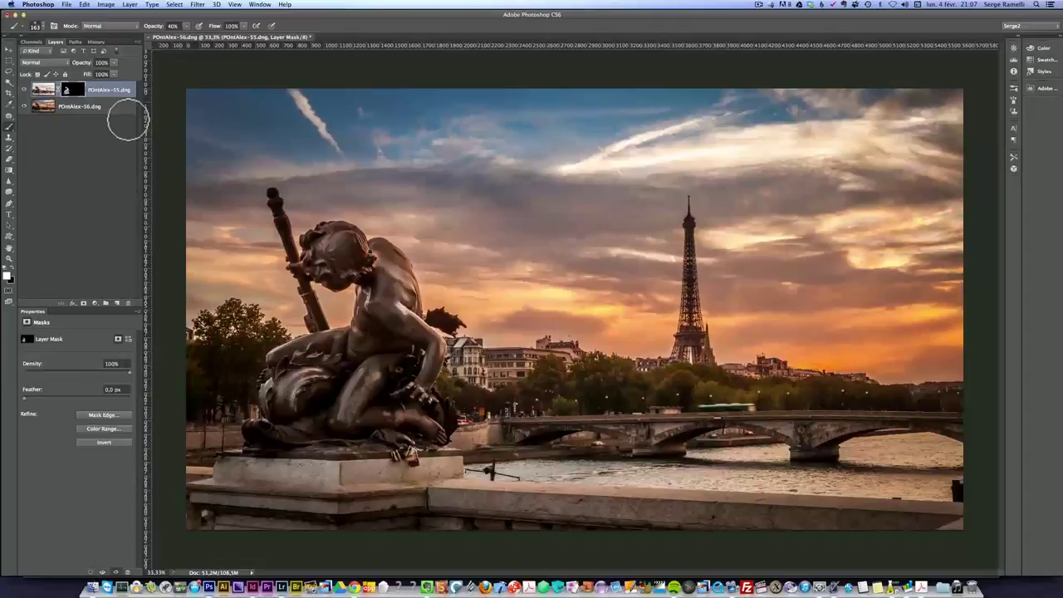
left_click_drag(81, 66, 68, 66)
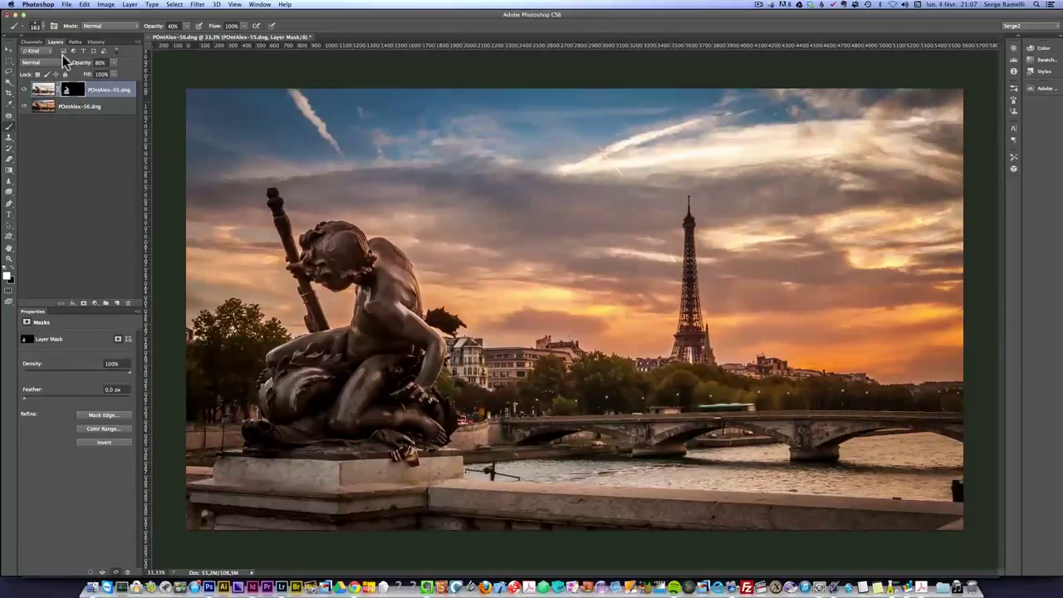
- Merge the masked layer down into POntAlex-56.dng and duplicate the merged layer
key("super+e")
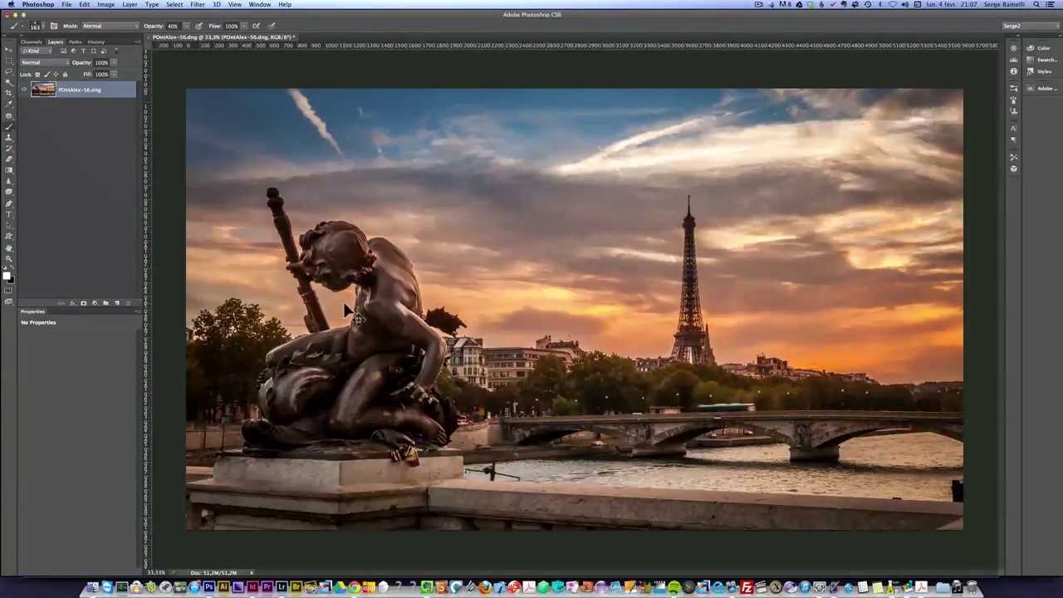
key("super+j")
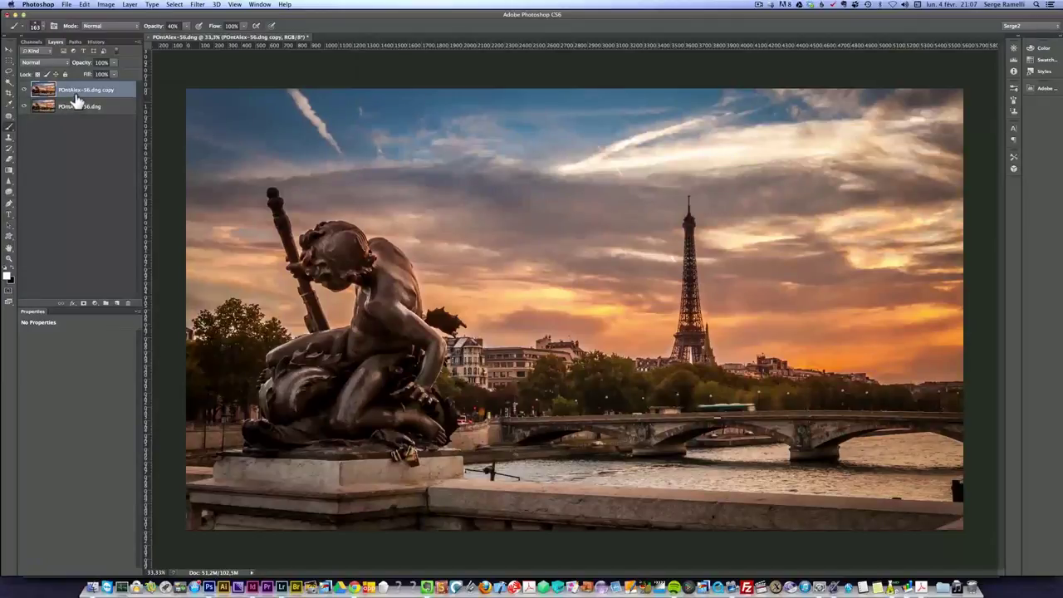
- Remove the small dust spots from the sky above and around the statue with the Spot Healing Brush
key("z")
left_click(363, 128)
left_click_drag(356, 124, 501, 150)
left_click(502, 150)
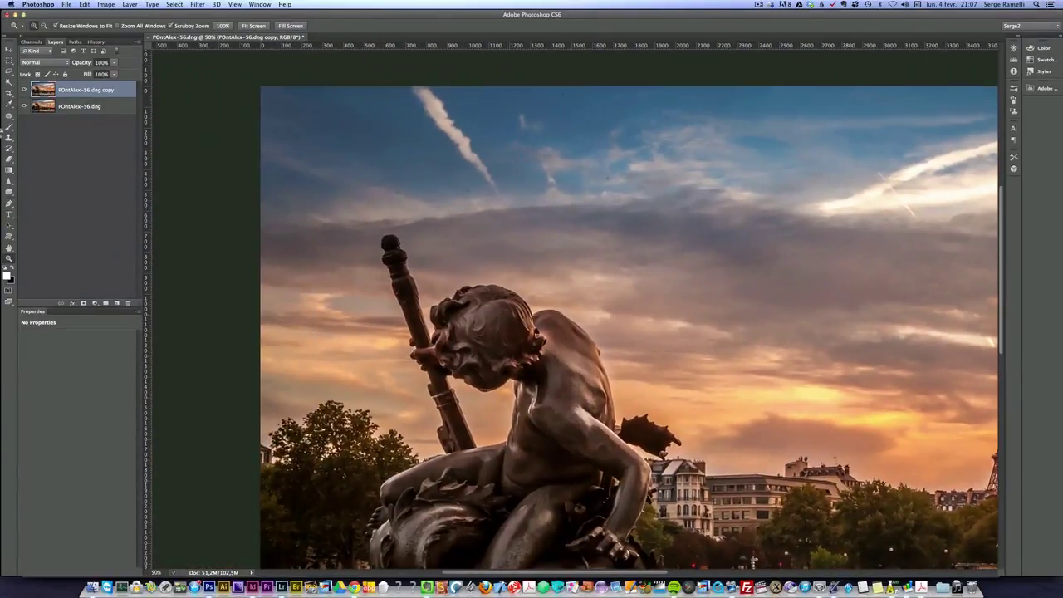
left_click(10, 121)
left_click_drag(12, 123, 67, 114)
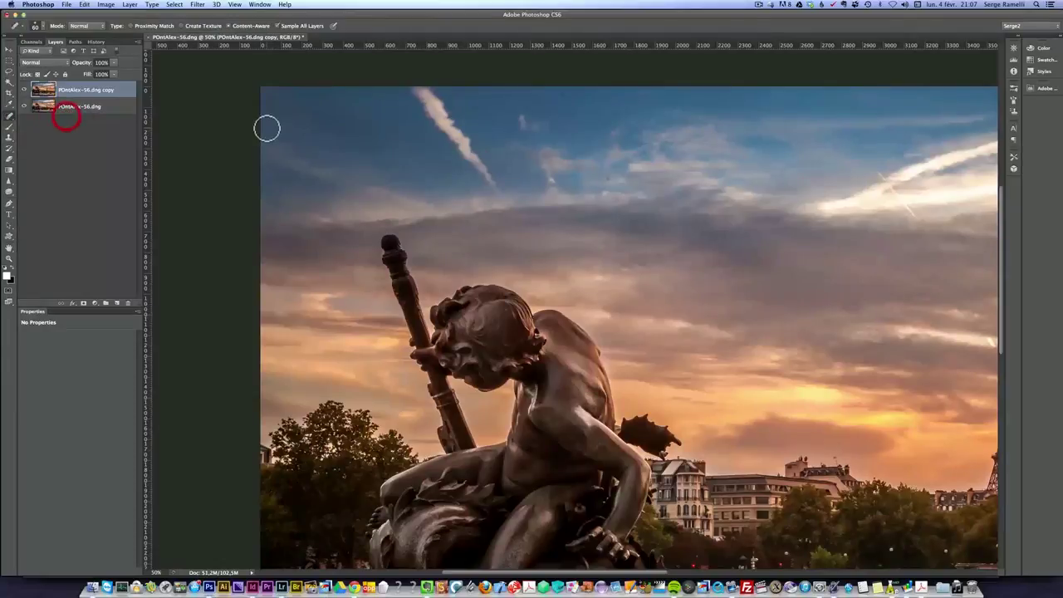
left_click(564, 95)
left_click(702, 92)
left_click_drag(13, 118, 39, 112)
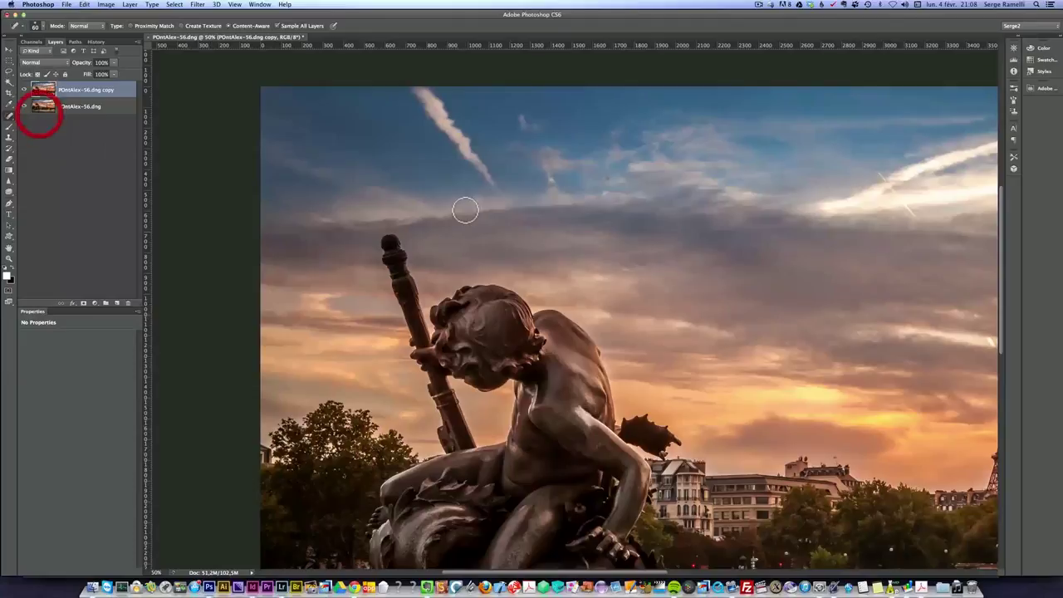
left_click(469, 187)
left_click(608, 177)
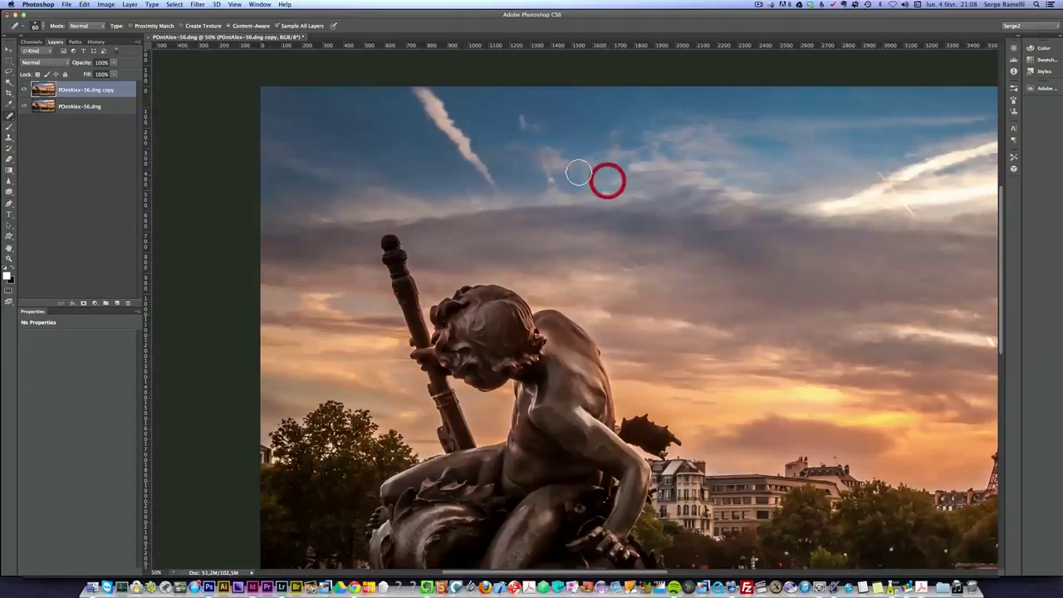
left_click(553, 118)
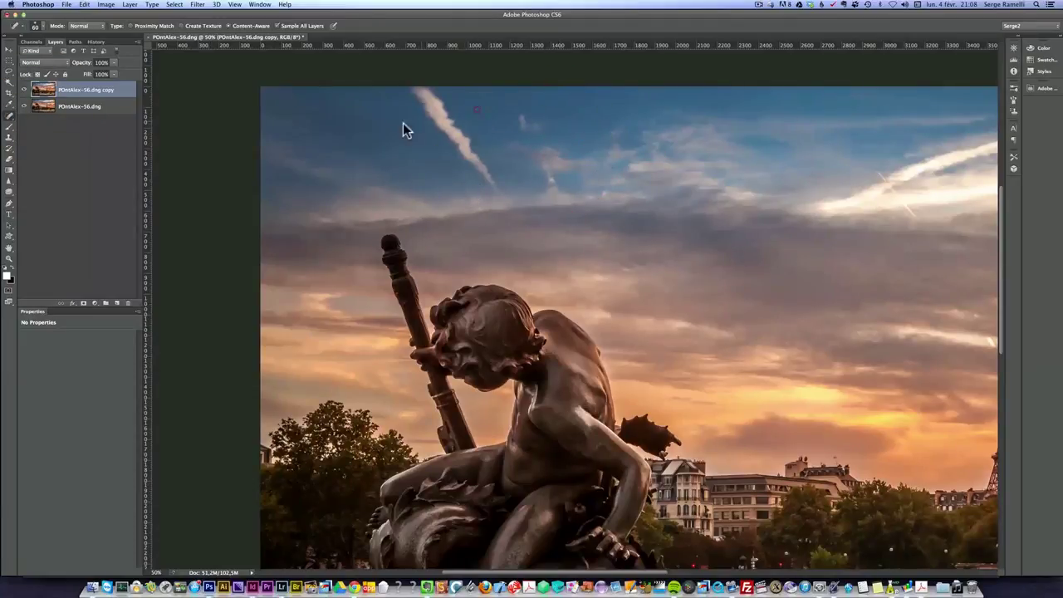
left_click(292, 128)
left_click(277, 164)
- Heal the remaining dust spots in the sky around the Eiffel Tower and above the rooftops along the horizon
left_click_drag(837, 217, 501, 240)
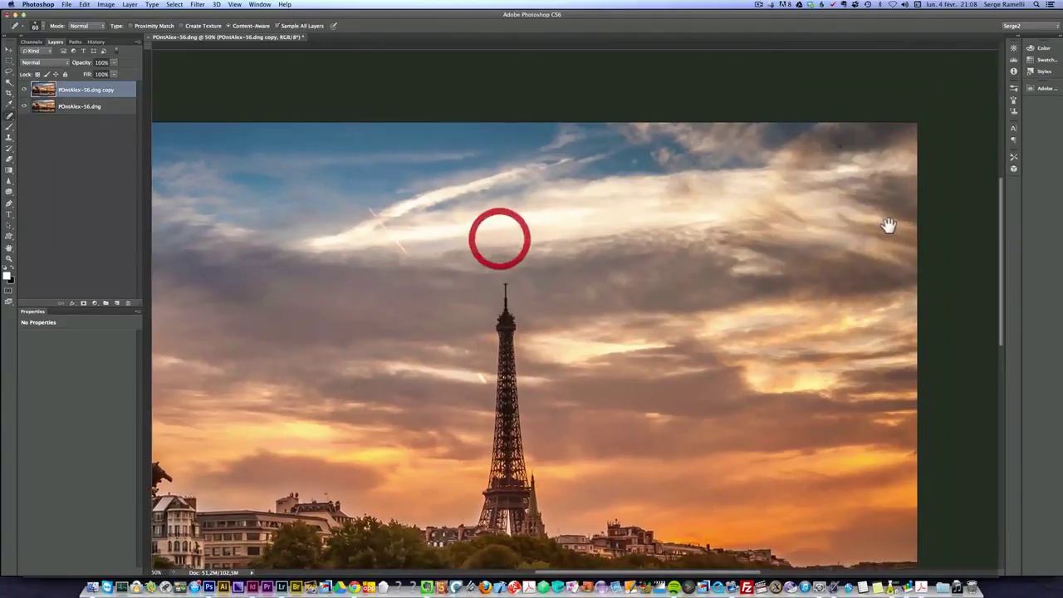
left_click_drag(776, 152, 740, 166)
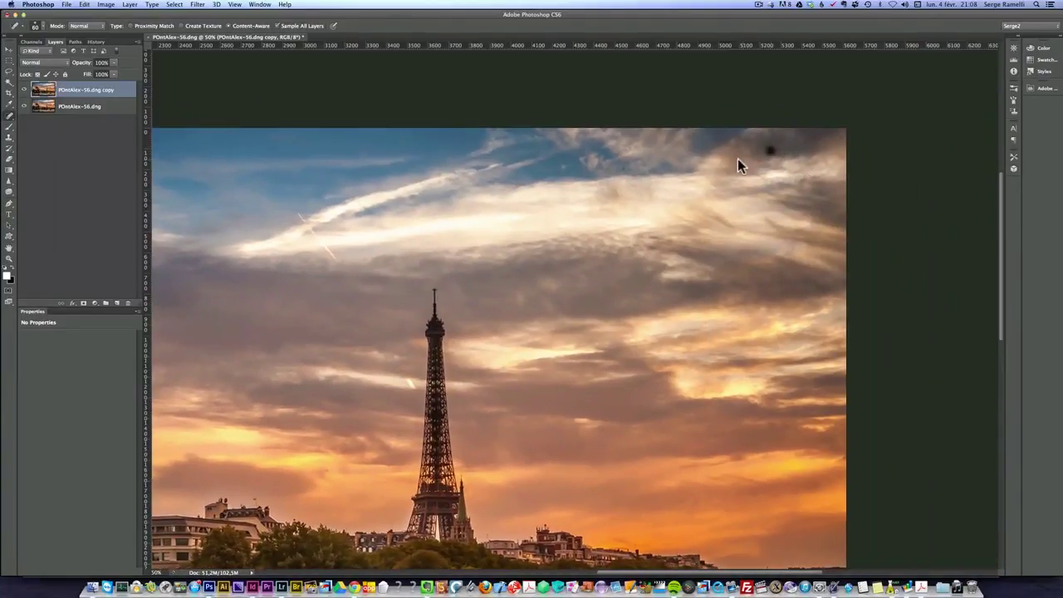
left_click(625, 167)
left_click(623, 142)
left_click_drag(706, 196, 905, 207)
left_click_drag(700, 361, 714, 291)
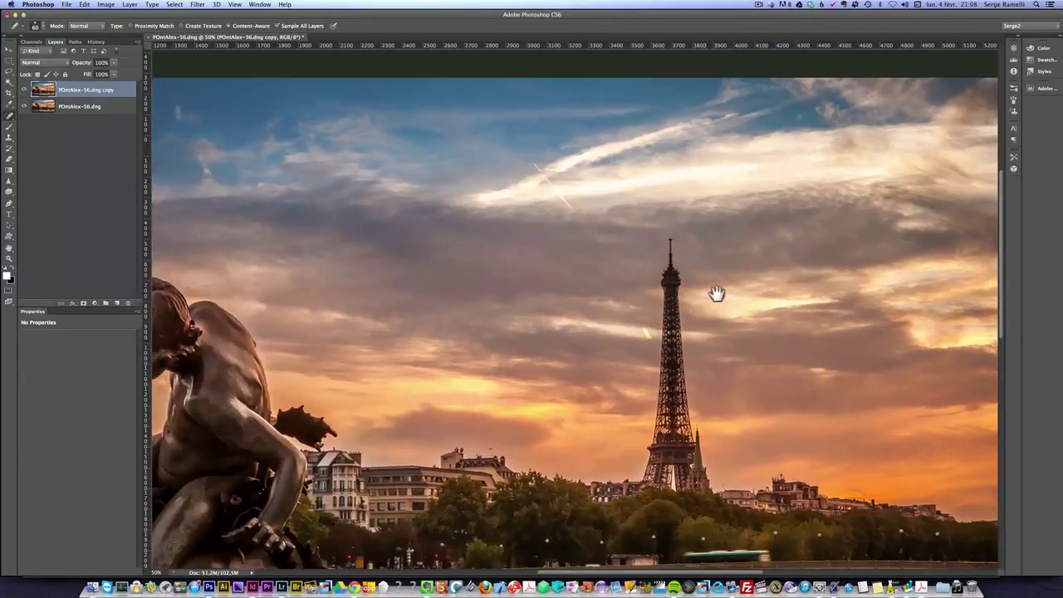
left_click(564, 421)
left_click_drag(908, 434, 821, 408)
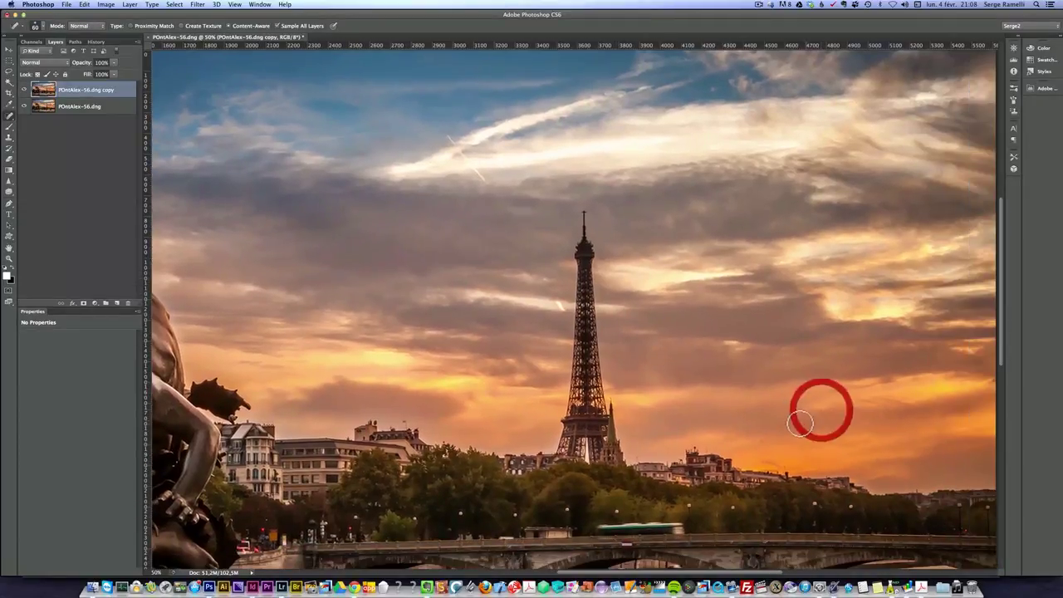
left_click(821, 429)
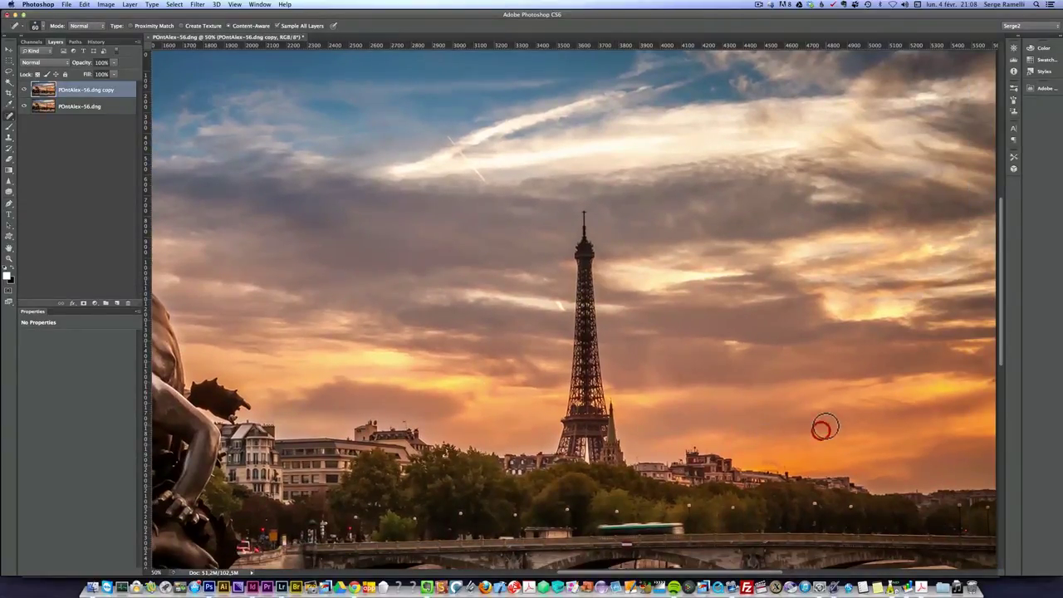
mouse_move(935, 422)
left_mouse_down()
mouse_move(785, 383)
mouse_move(926, 384)
left_mouse_up()
left_click_drag(499, 315, 747, 345)
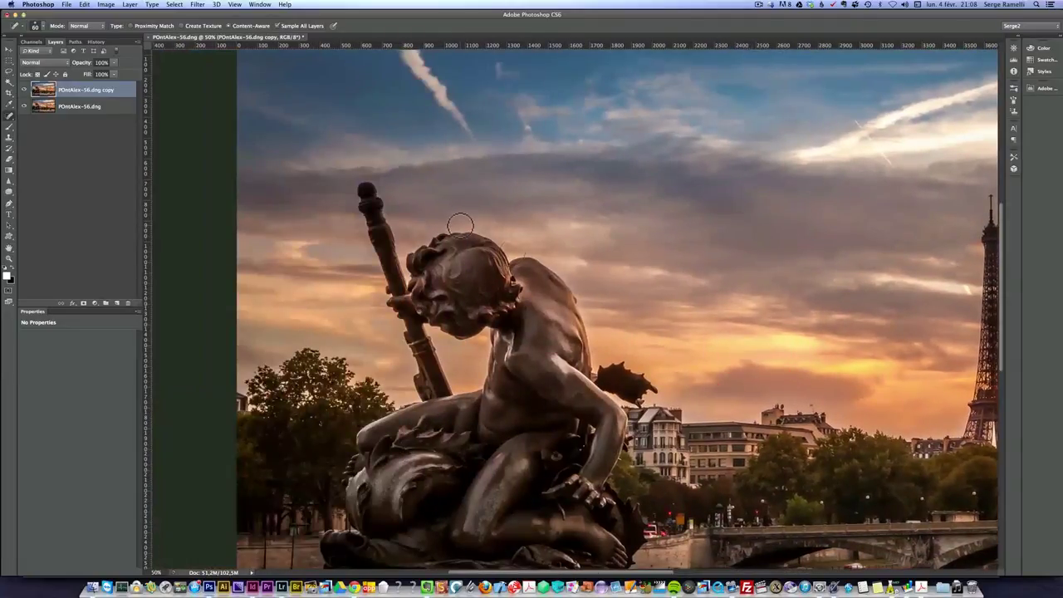
- Remove the dark pole and its thin arms from the river beside the statue's pedestal by cloning nearby water with the Clone Stamp
key("z")
left_click(537, 244, "alt")
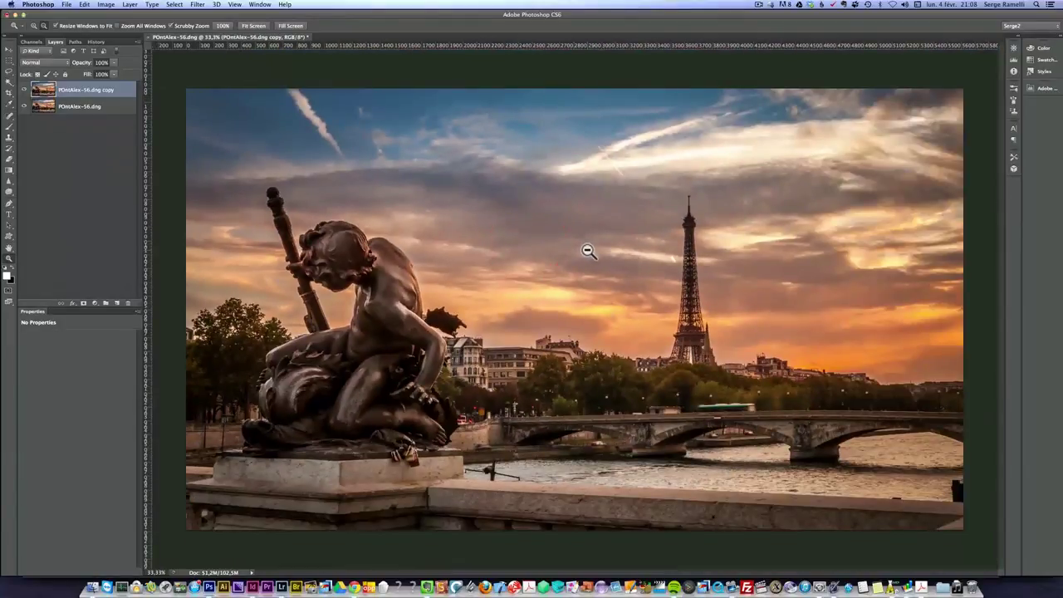
left_click(572, 246, "alt")
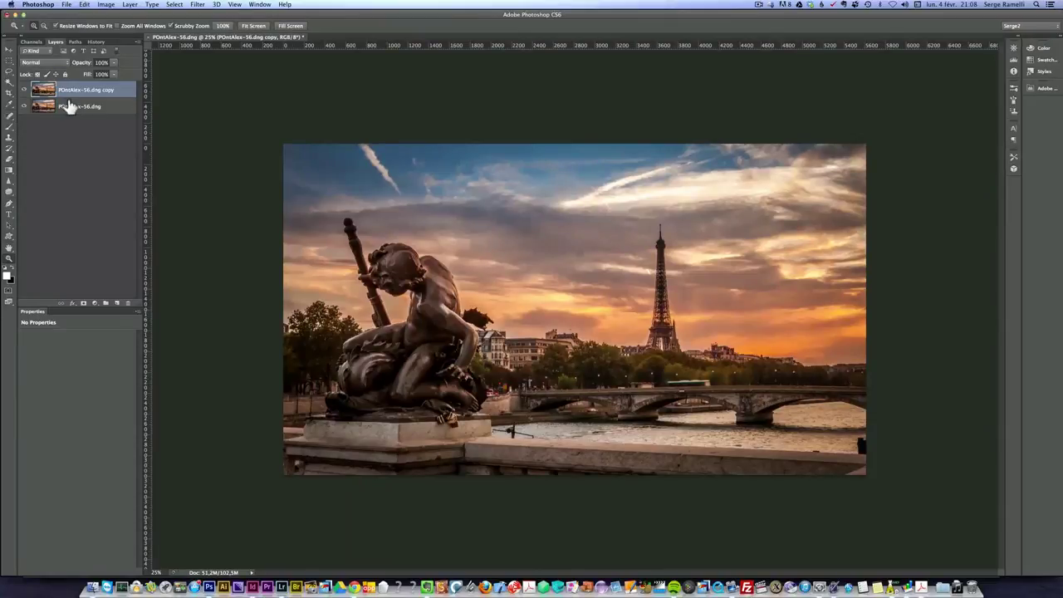
left_click(515, 426)
left_click(492, 467)
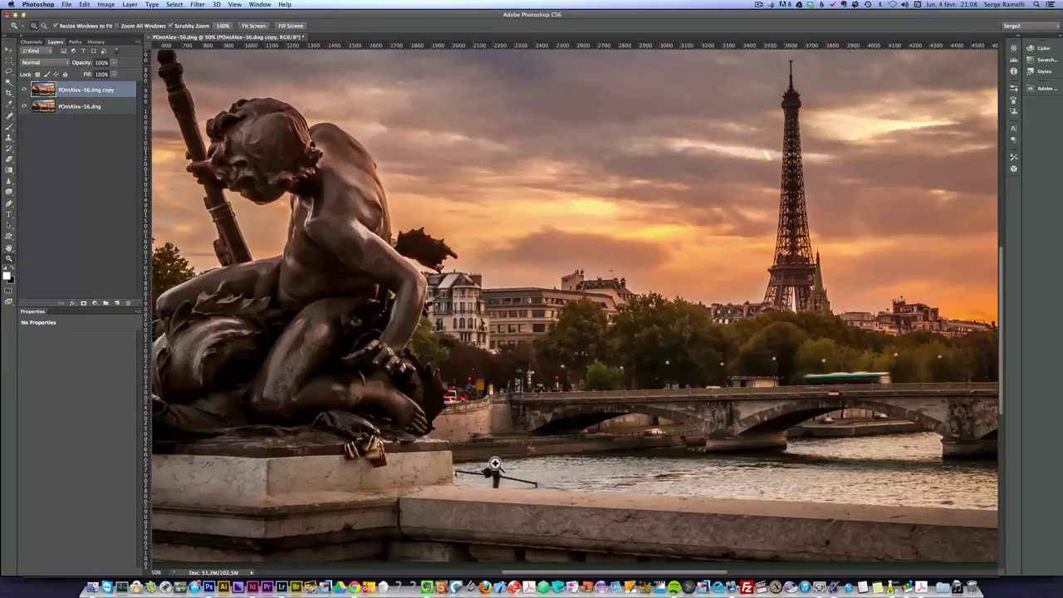
key("s")
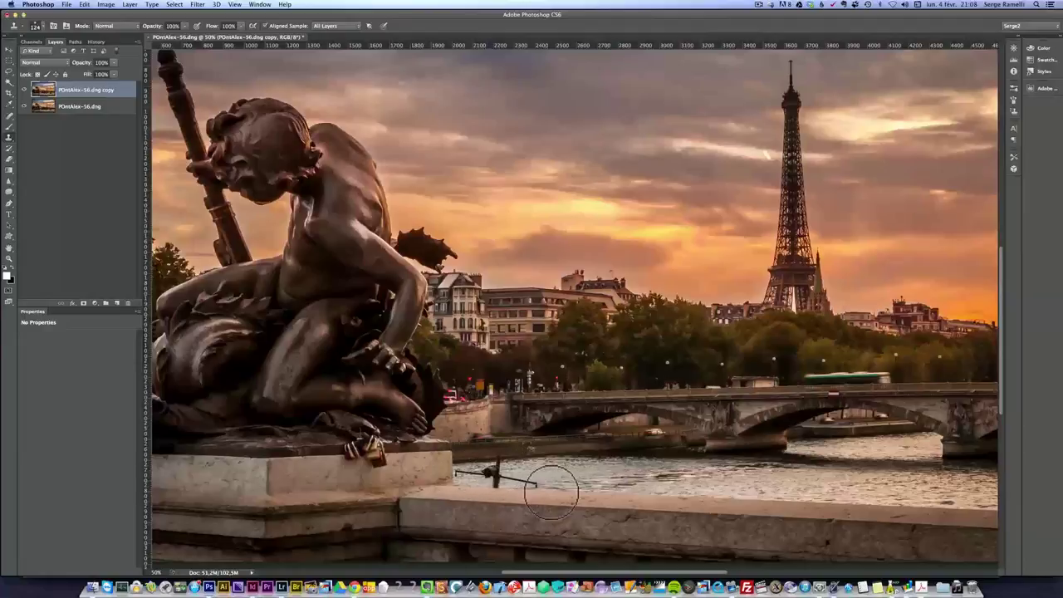
left_click(557, 490, "alt")
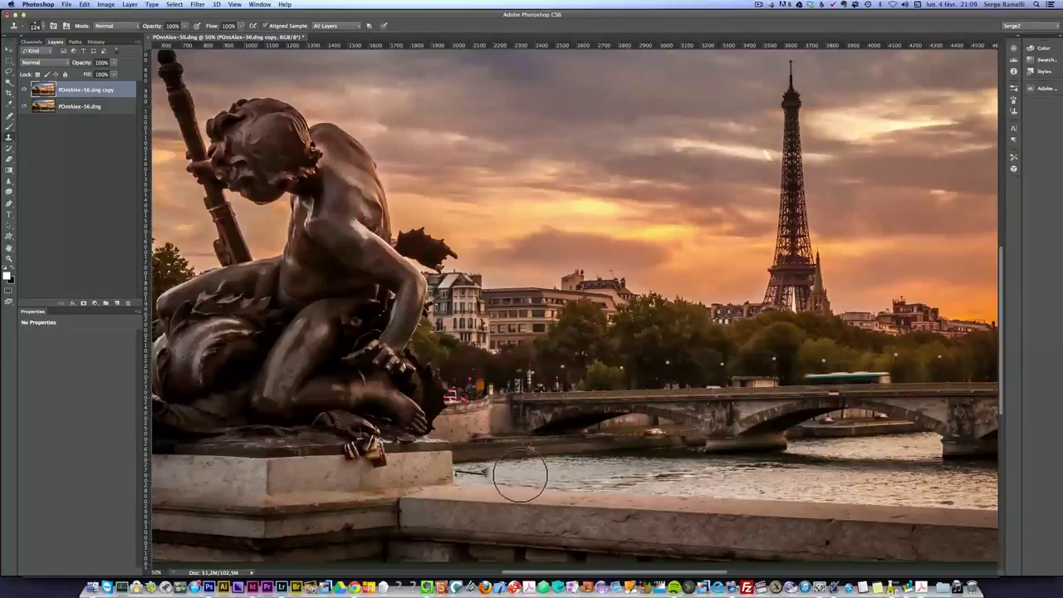
left_click(527, 473, "alt")
left_click_drag(513, 475, 513, 477)
left_click(504, 474)
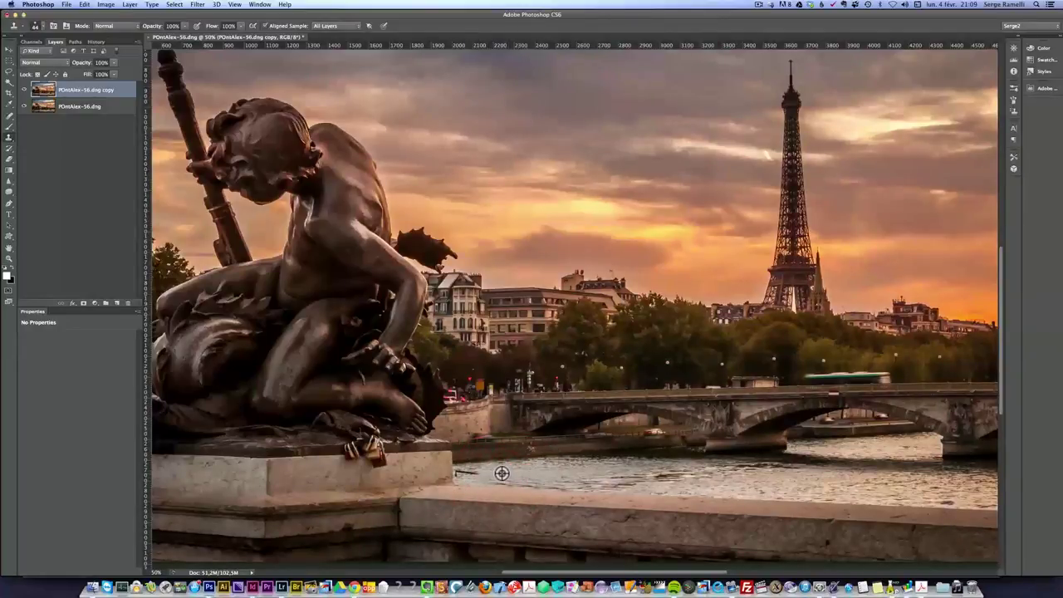
left_click(503, 474)
left_click_drag(473, 473, 462, 472)
left_click(459, 474)
left_click(505, 479)
left_click(498, 480)
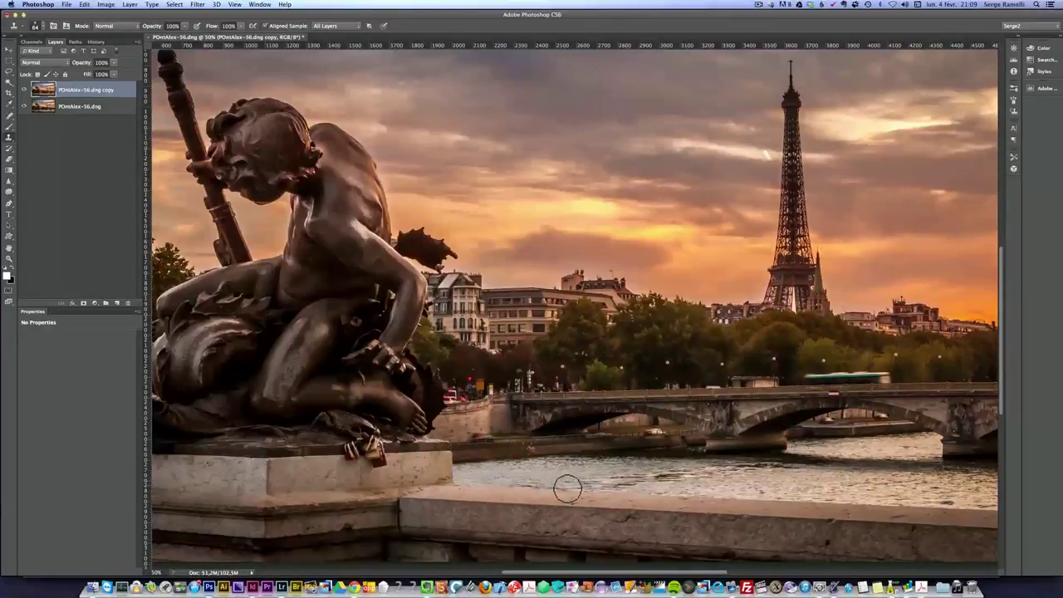
- Clone water and wall edge over the dark object at the right end of the stone parapet, using a 132 px brush
mouse_move(830, 475)
left_mouse_down()
mouse_move(567, 451)
mouse_move(485, 456)
left_mouse_up()
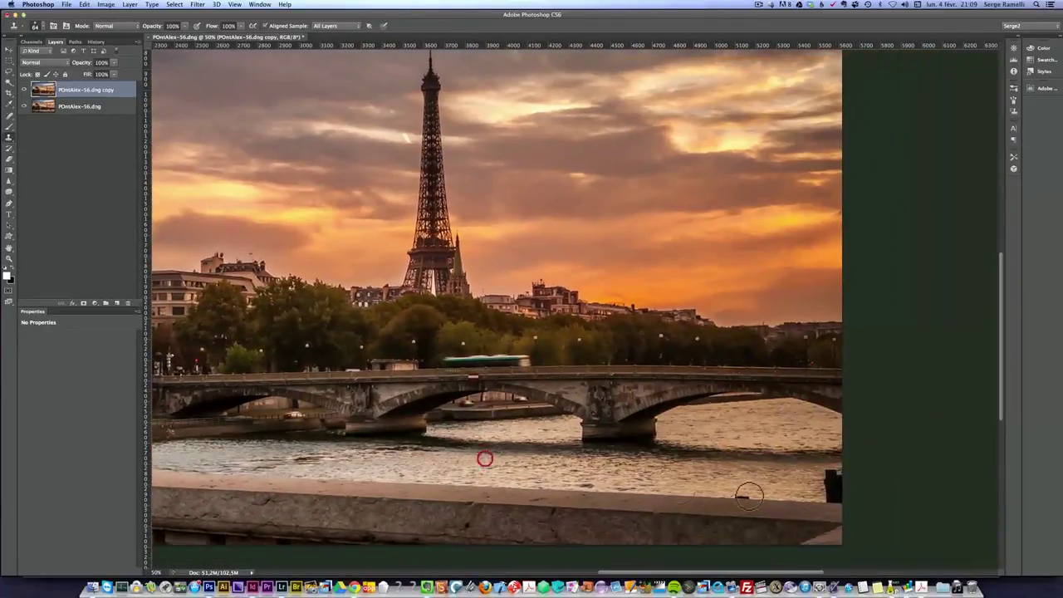
left_click(797, 482)
key("bracketleft")
left_click(783, 481)
left_click(714, 496, "alt")
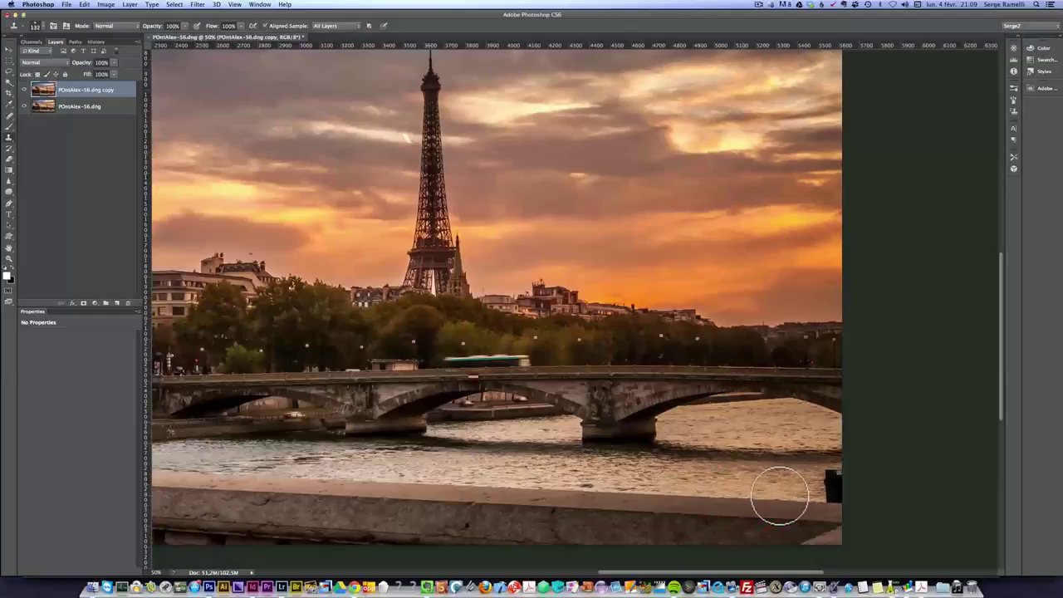
left_click_drag(826, 489, 834, 480)
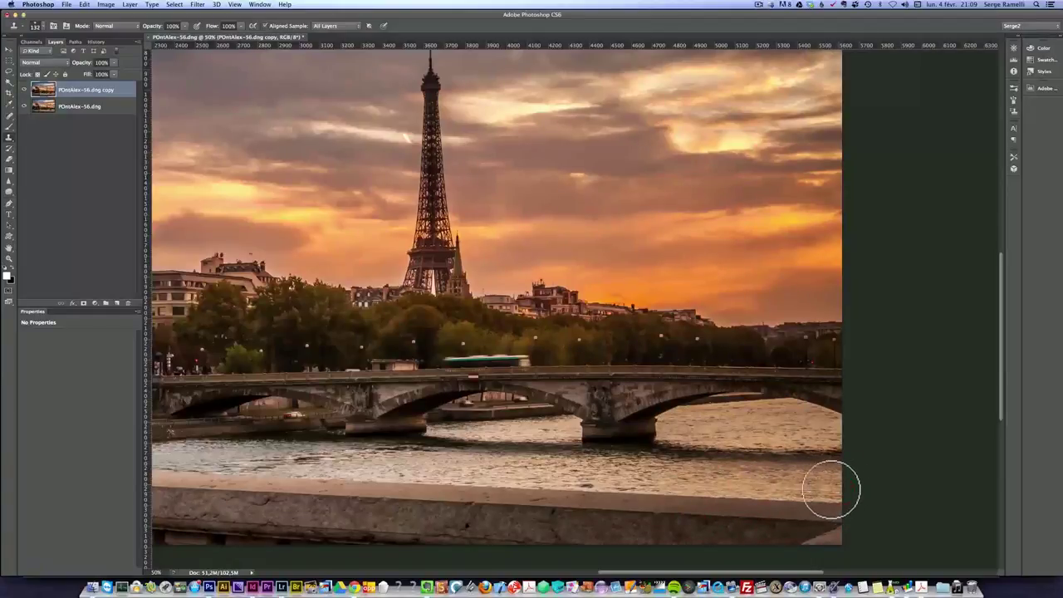
- Remove the green and white bus from the bridge by cloning the adjacent trees and railing over it
left_click_drag(278, 375, 429, 384)
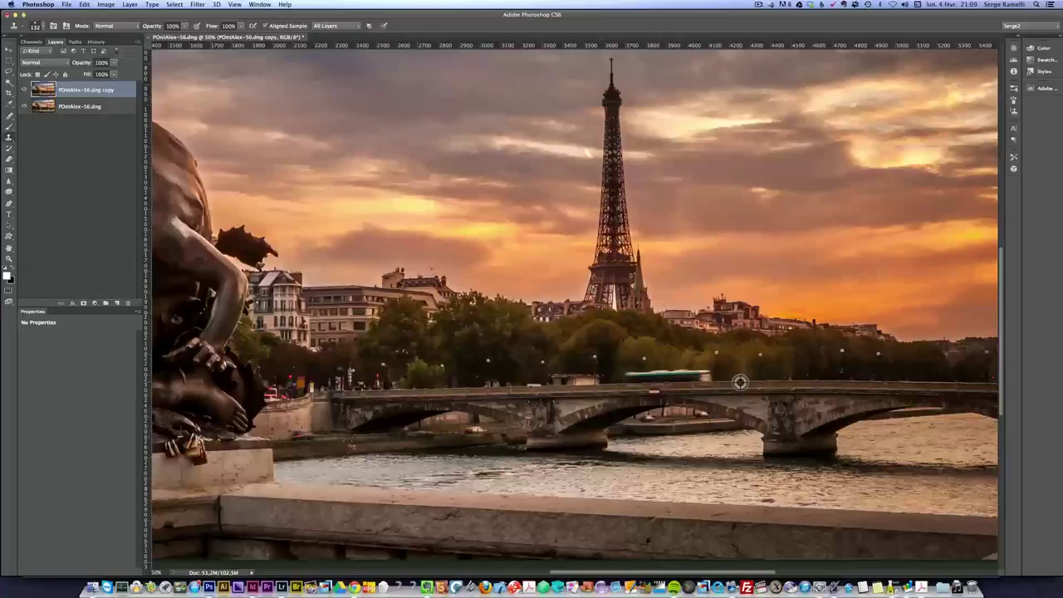
left_click(742, 381, "alt")
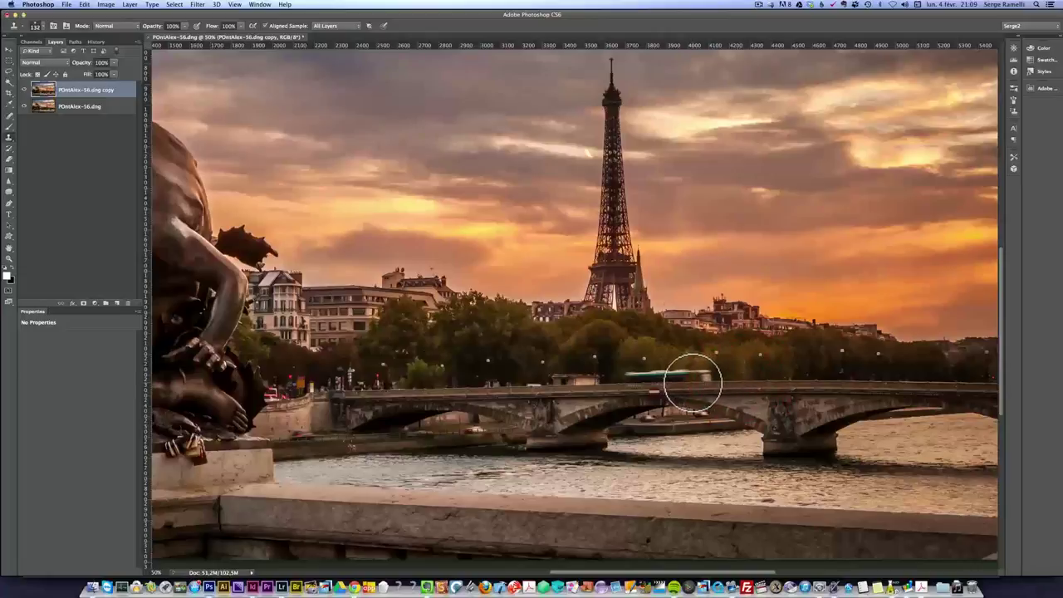
mouse_move(690, 372)
left_mouse_down()
mouse_move(702, 376)
mouse_move(673, 374)
left_mouse_up()
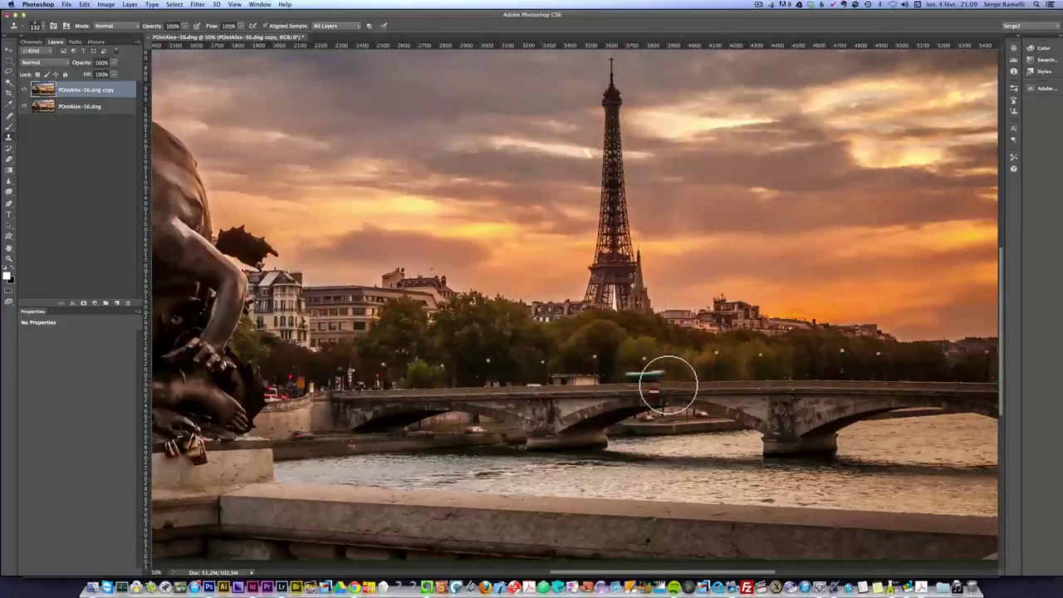
mouse_move(667, 386)
left_mouse_down()
mouse_move(643, 362)
mouse_move(630, 376)
left_mouse_up()
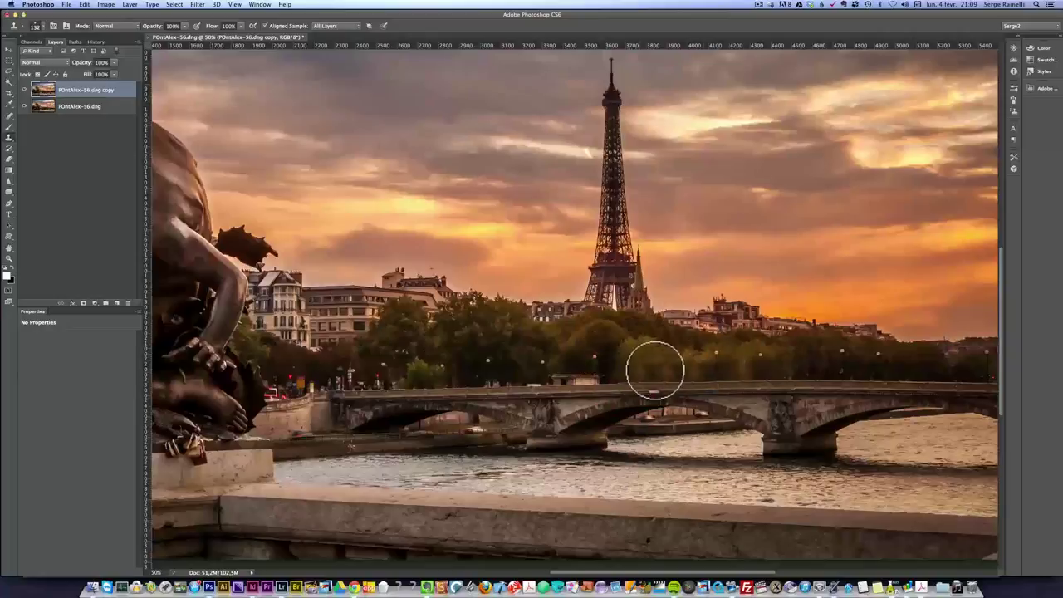
- Compare the image with and without the retouched copy layer, and merge that layer down into POntAlex-56.dng
left_click(24, 90)
left_click(24, 90)
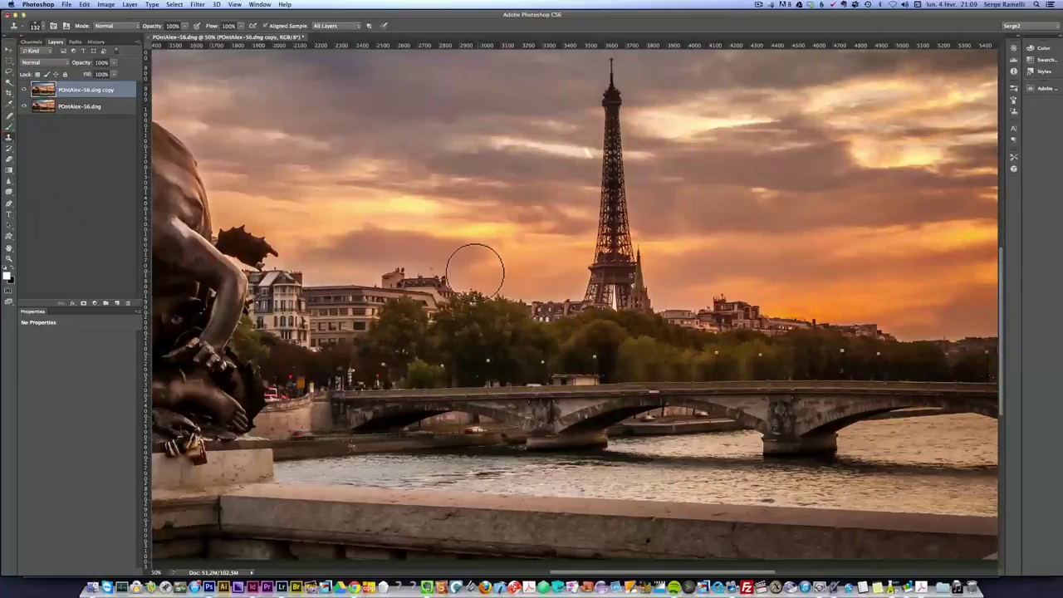
key("z")
left_click(449, 259, "alt")
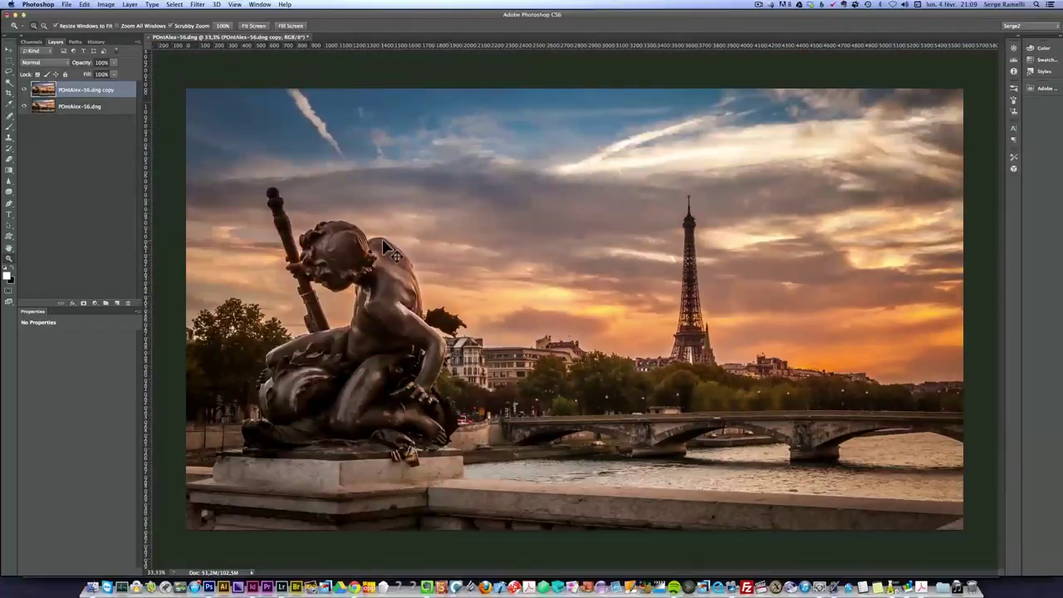
key("super+e")
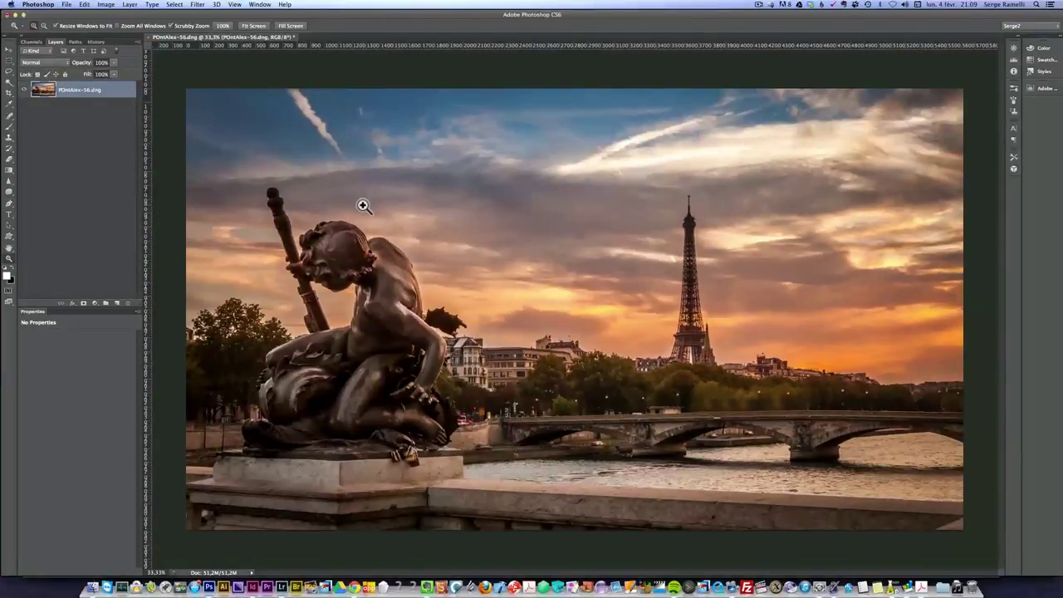
- Open the merged image in the Color Efex Pro 4 filter from Nik Software
left_click(197, 4)
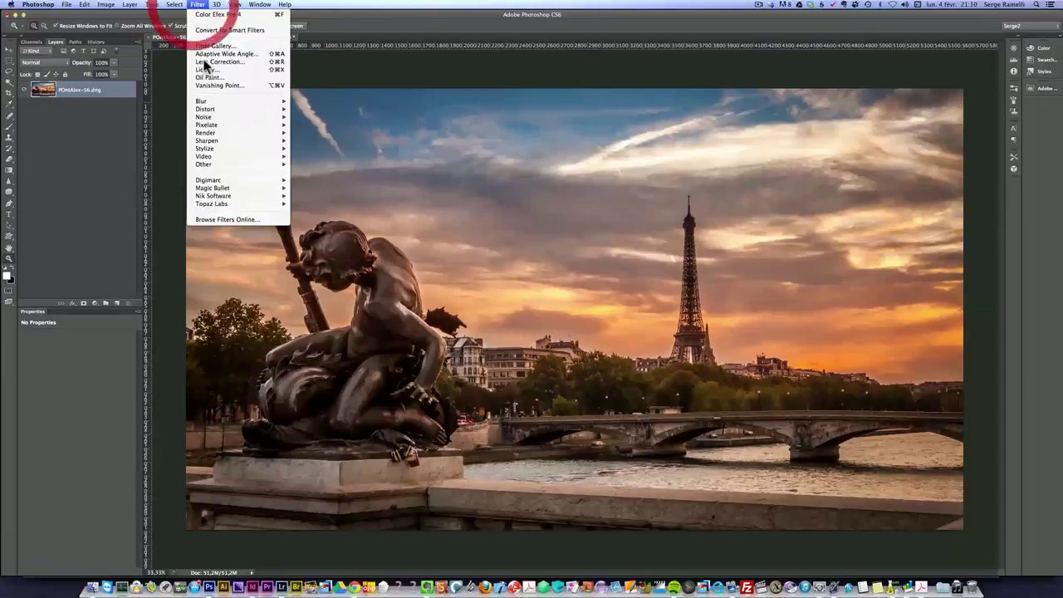
mouse_move(250, 196)
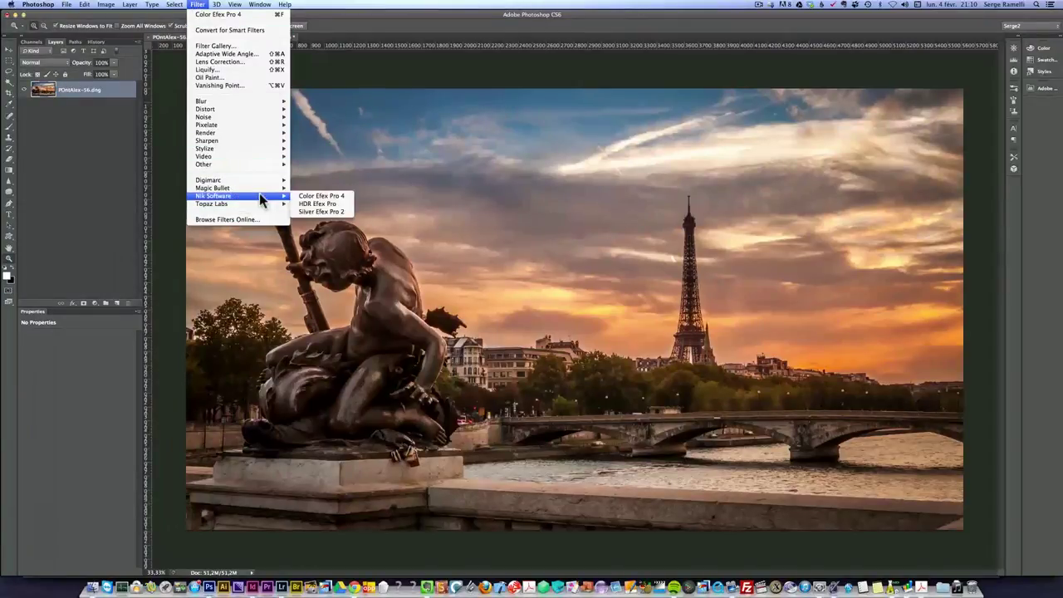
left_click(320, 197)
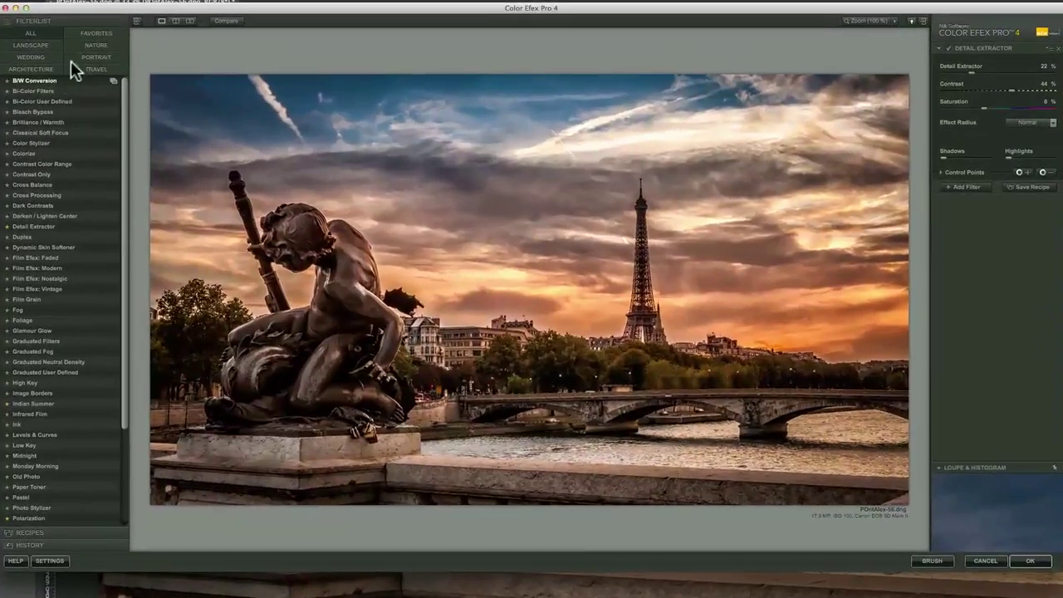
- Add Brilliance / Warmth to the favorite filters and apply it with Warmth at 56%
left_click(185, 63)
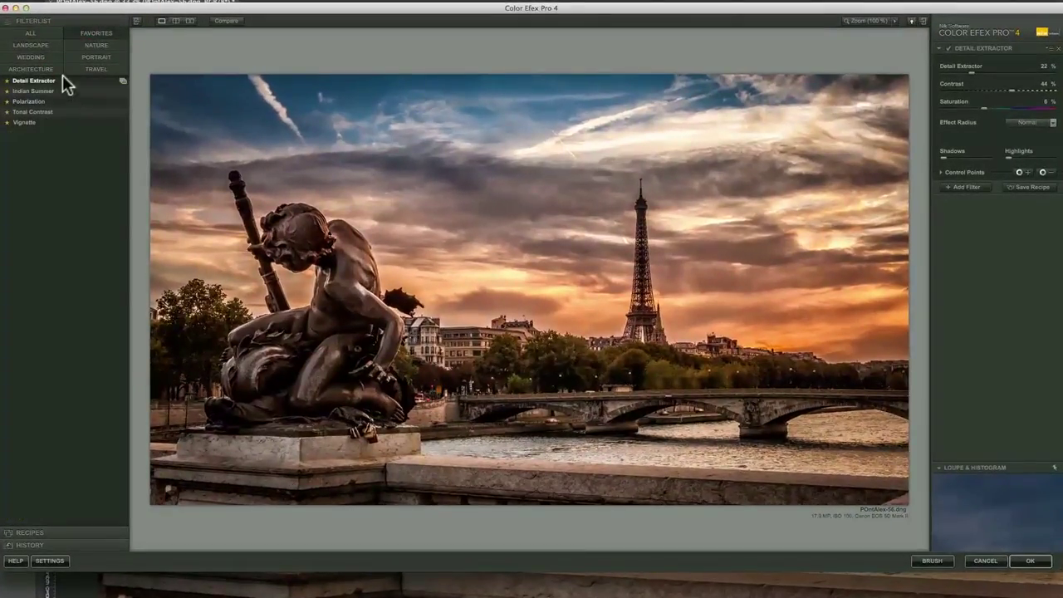
left_click(45, 35)
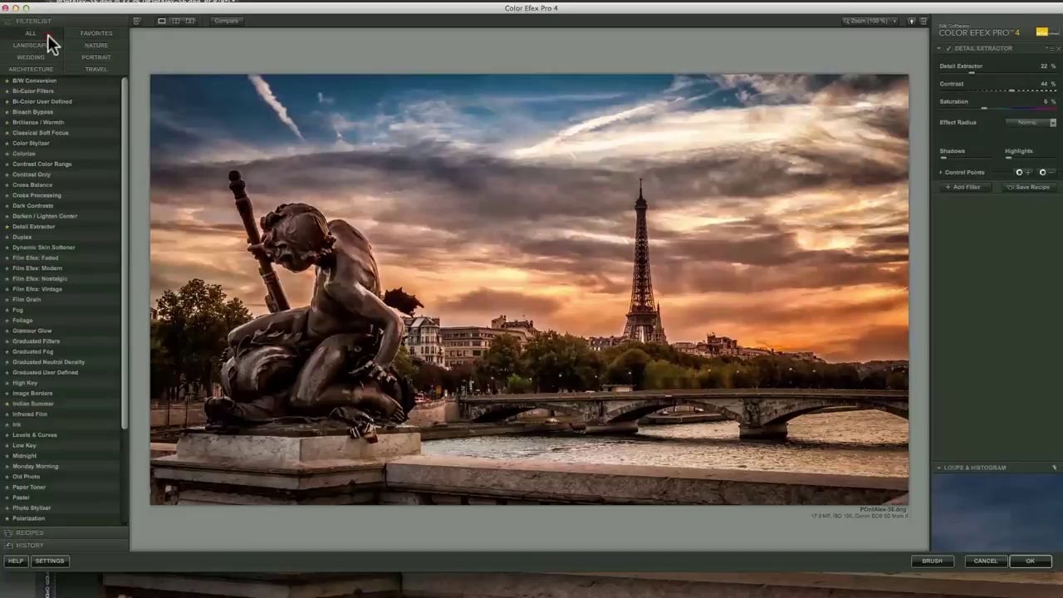
left_click(8, 122)
left_click(106, 32)
left_click(57, 80)
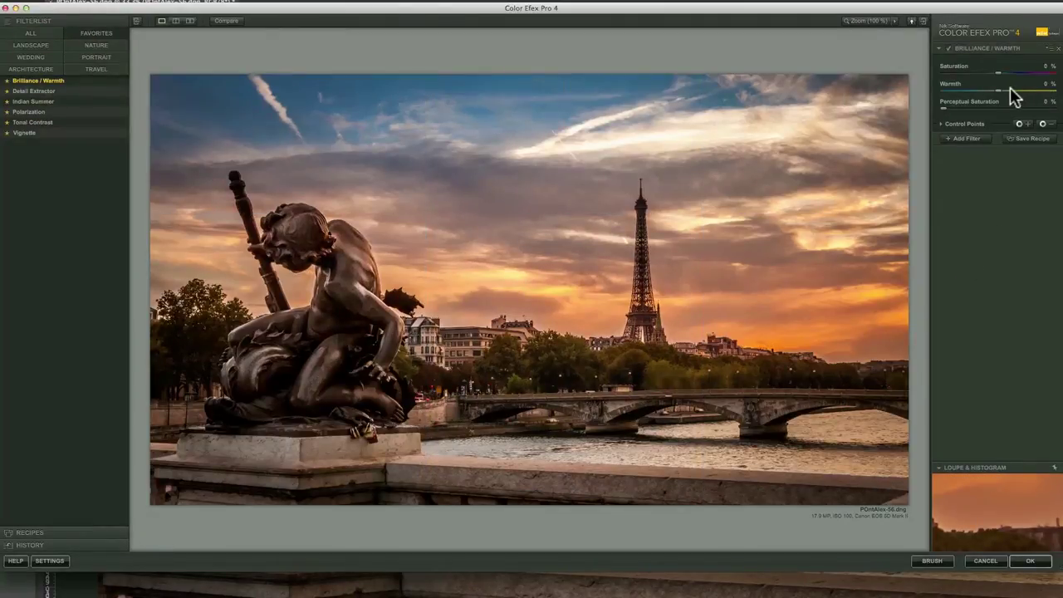
left_click_drag(997, 91, 1030, 94)
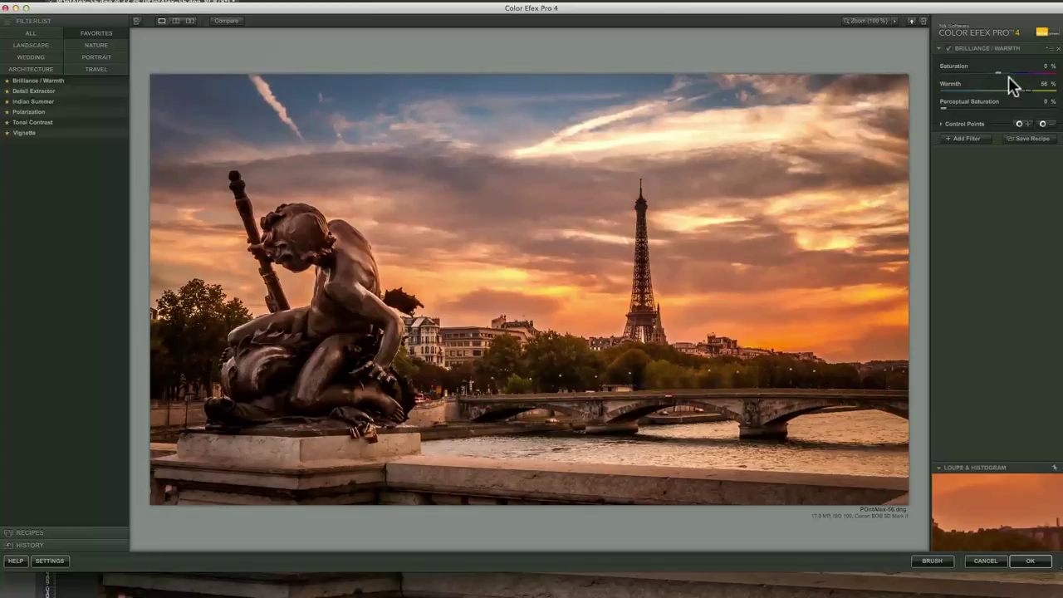
- Add the Tonal Contrast filter with Highlights at 19%, Midtones at 18% and Shadows at 14%
left_click(962, 141)
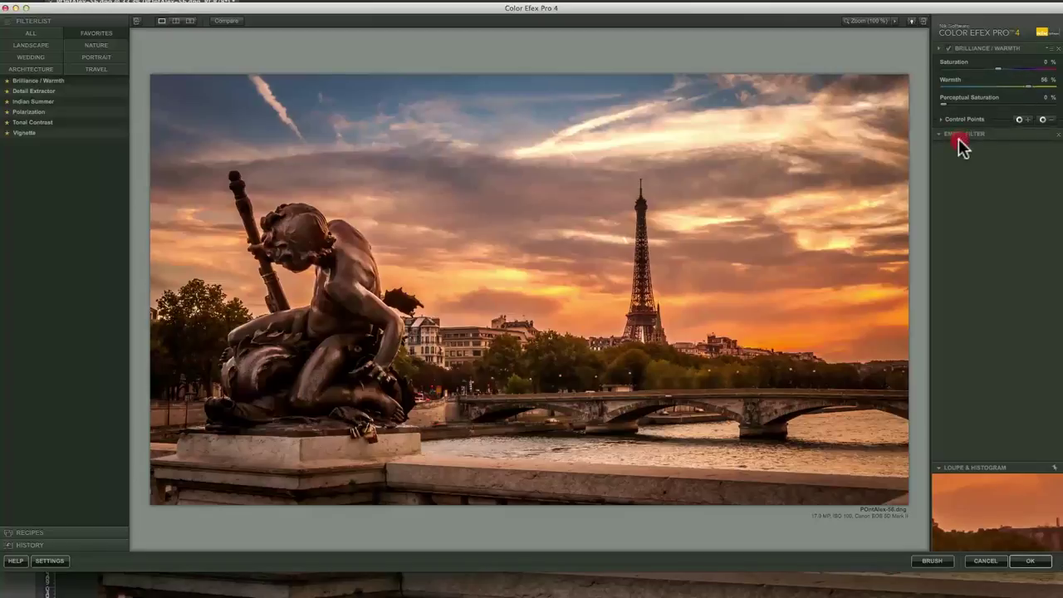
left_click(36, 124)
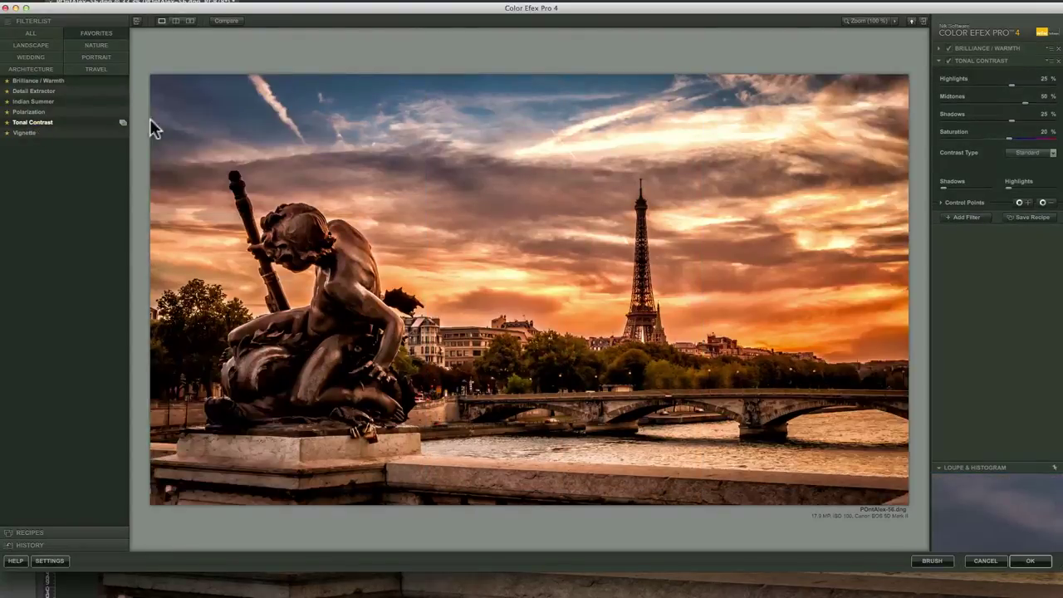
left_click(1011, 122)
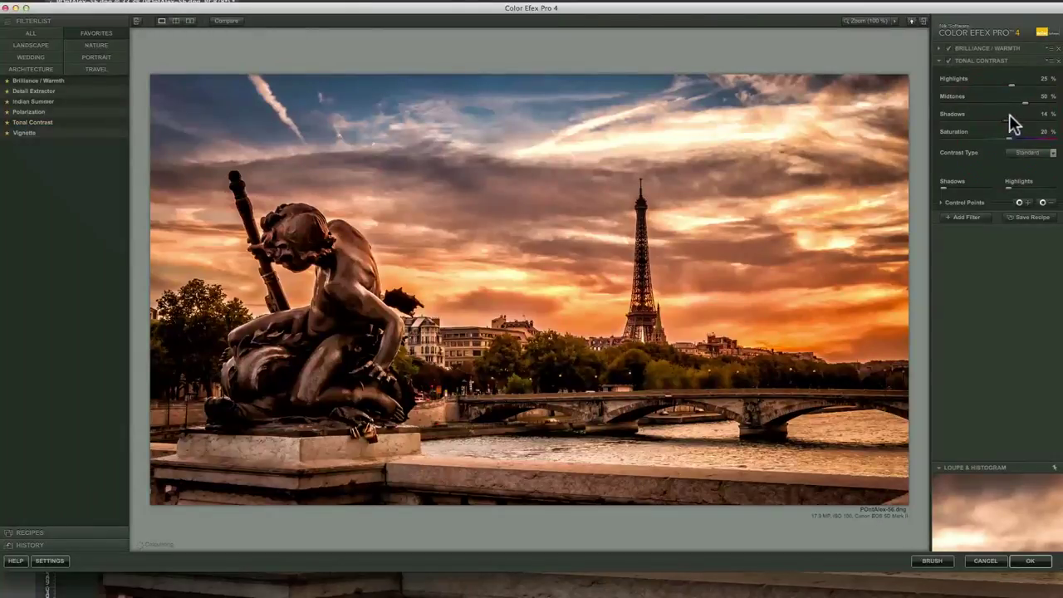
left_click_drag(1023, 103, 1006, 103)
left_click_drag(1012, 87, 1009, 84)
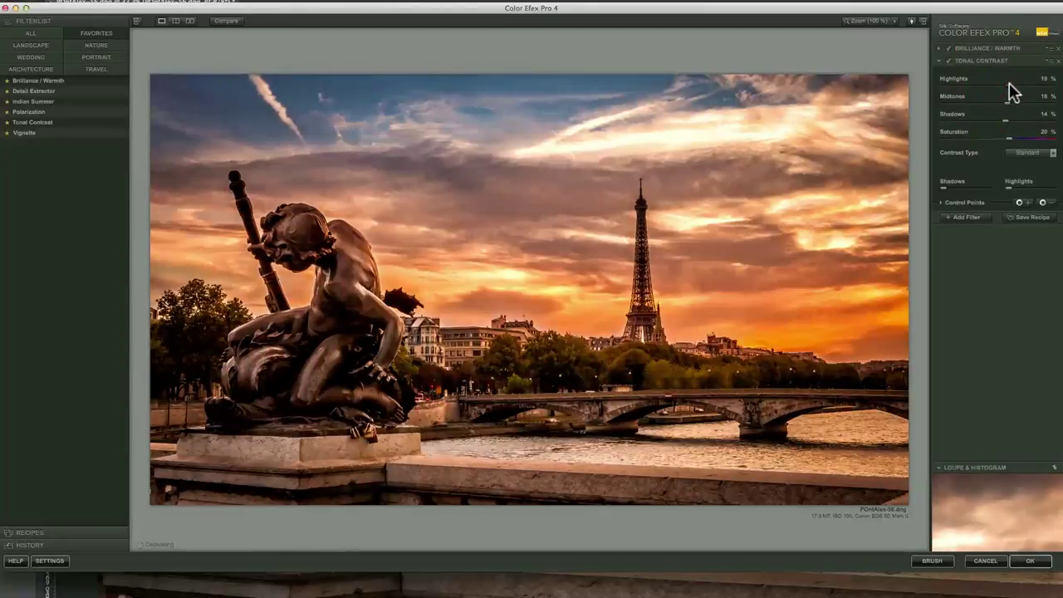
- Compare the image with and without the Tonal Contrast filter
left_click(948, 61)
left_click(947, 61)
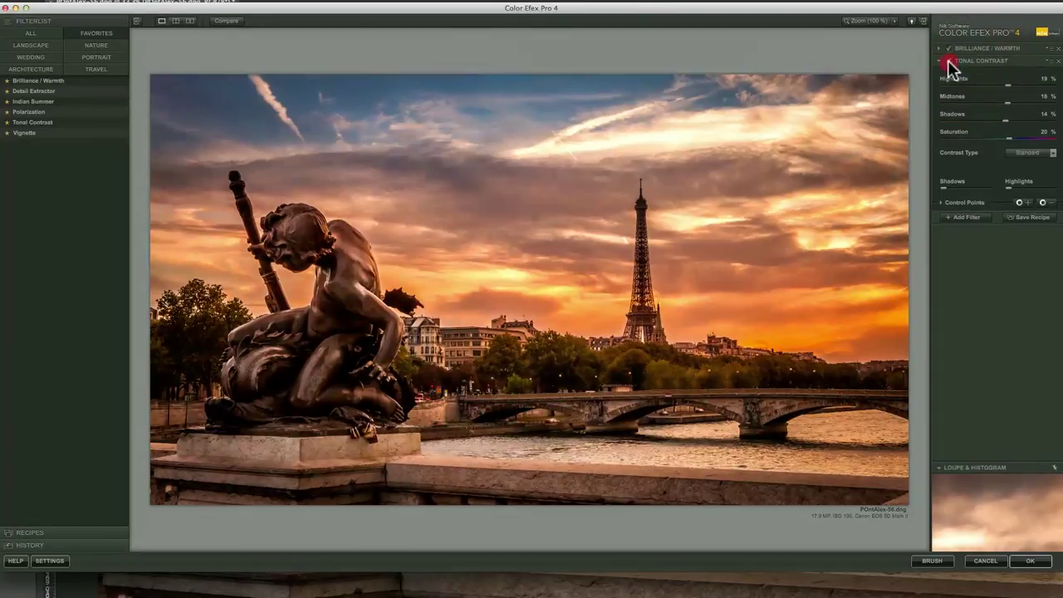
left_click(947, 61)
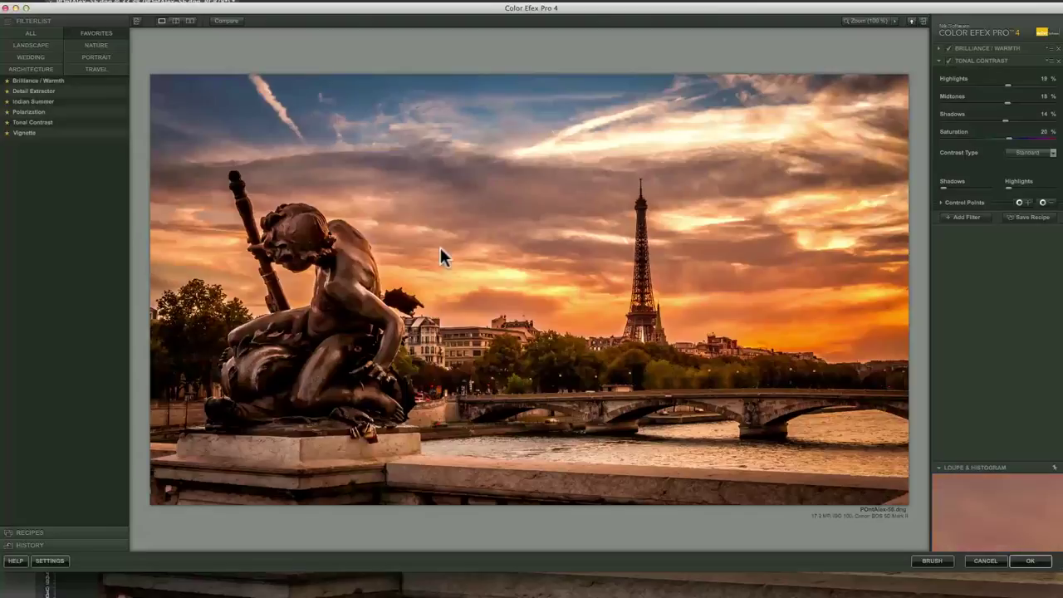
- Add the Detail Extractor filter and restrict it to the statue with a control point positioned on its lower body
left_click(968, 218)
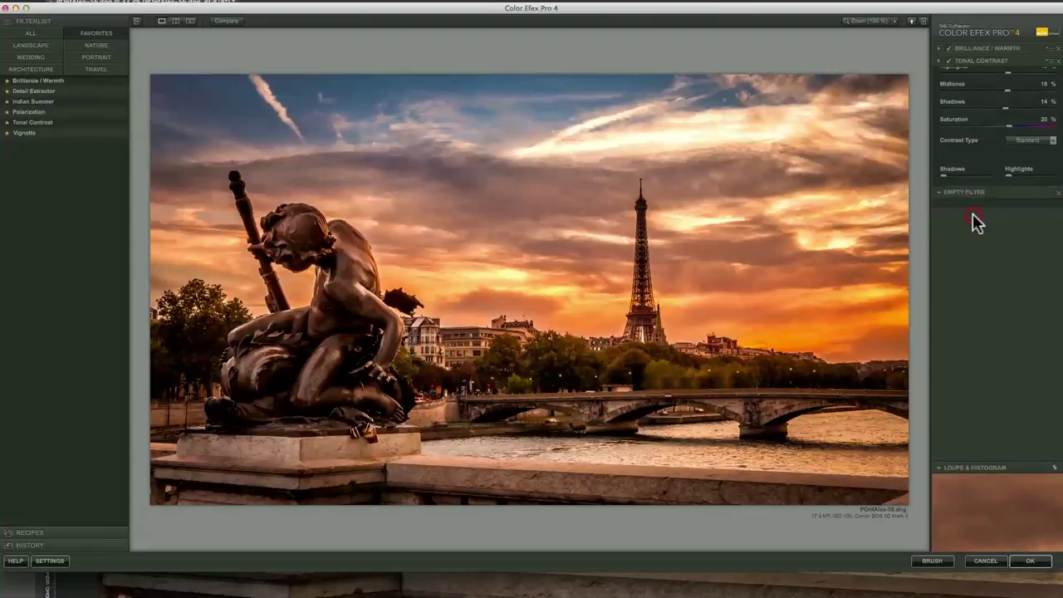
left_click(43, 90)
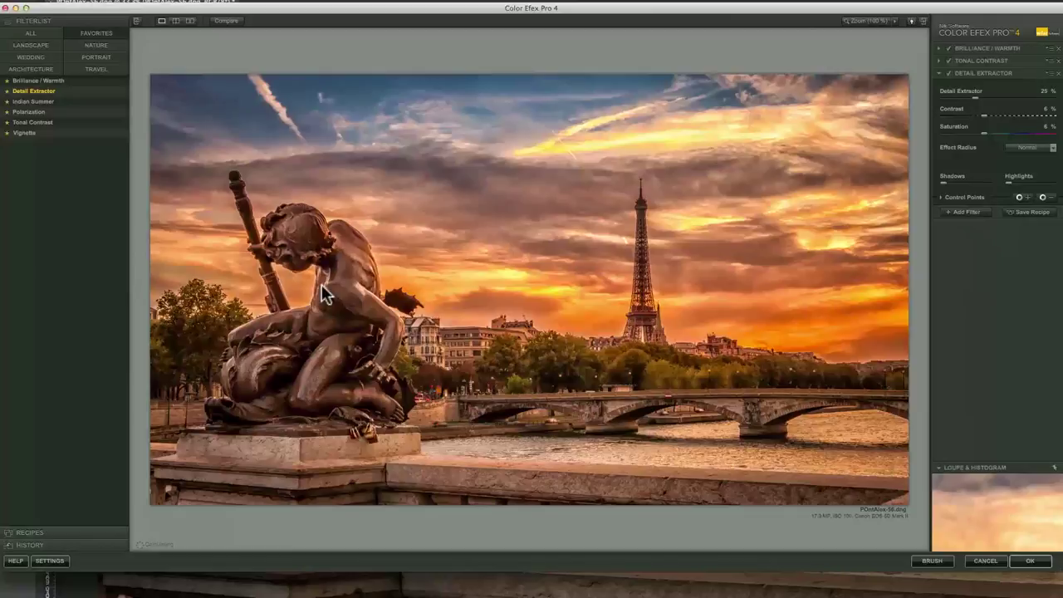
left_click(1020, 199)
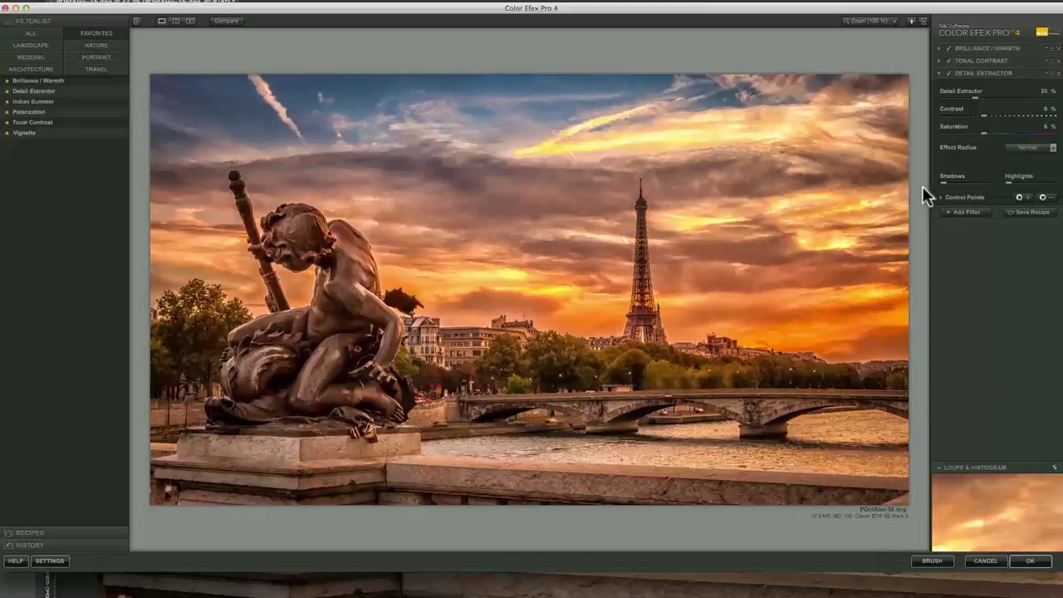
left_click(1019, 200)
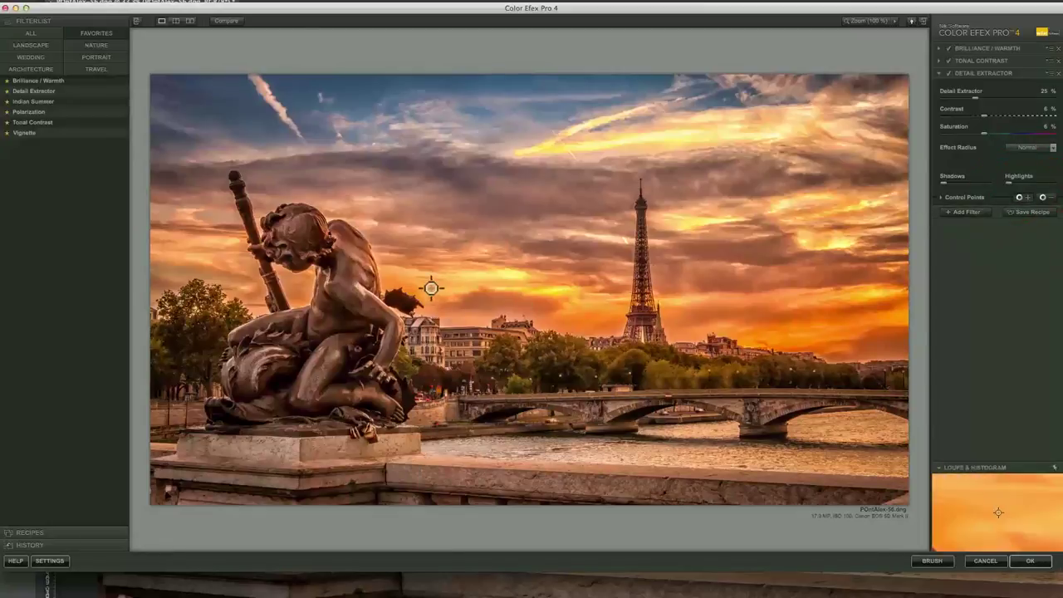
left_click(332, 316)
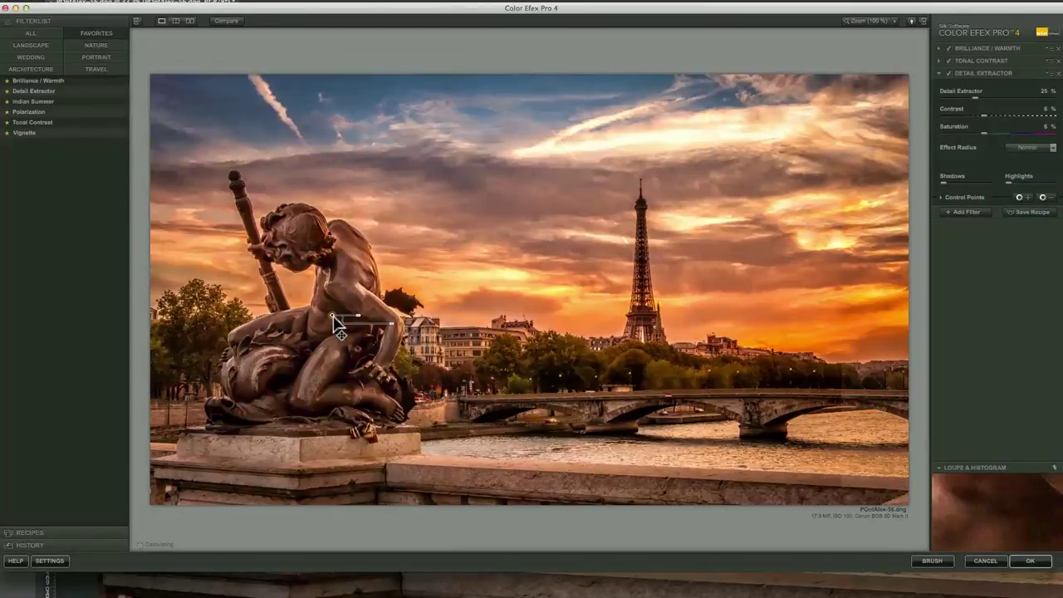
left_click(362, 318)
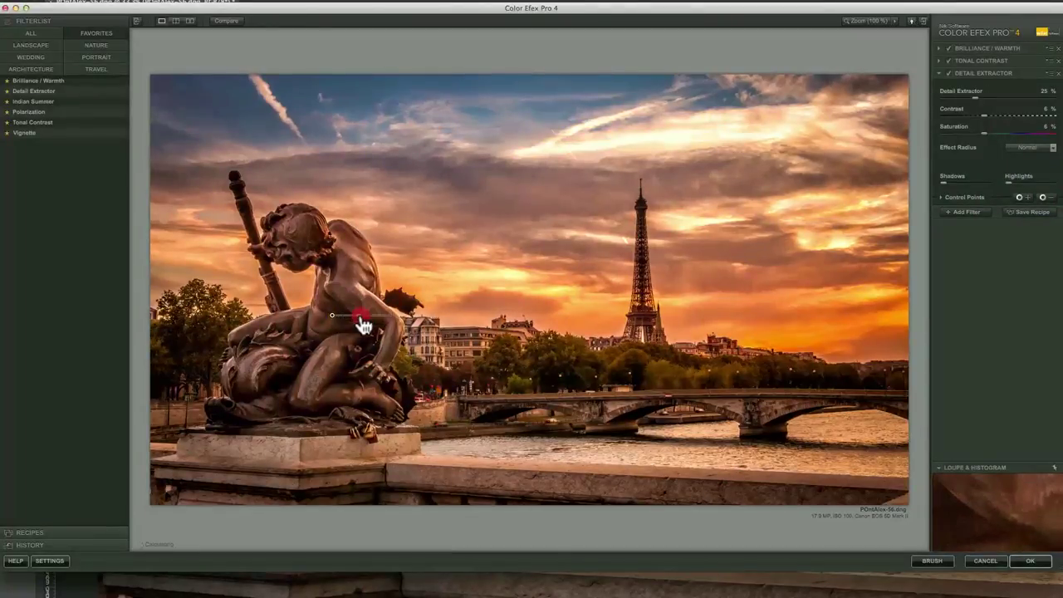
left_click_drag(365, 324, 329, 381)
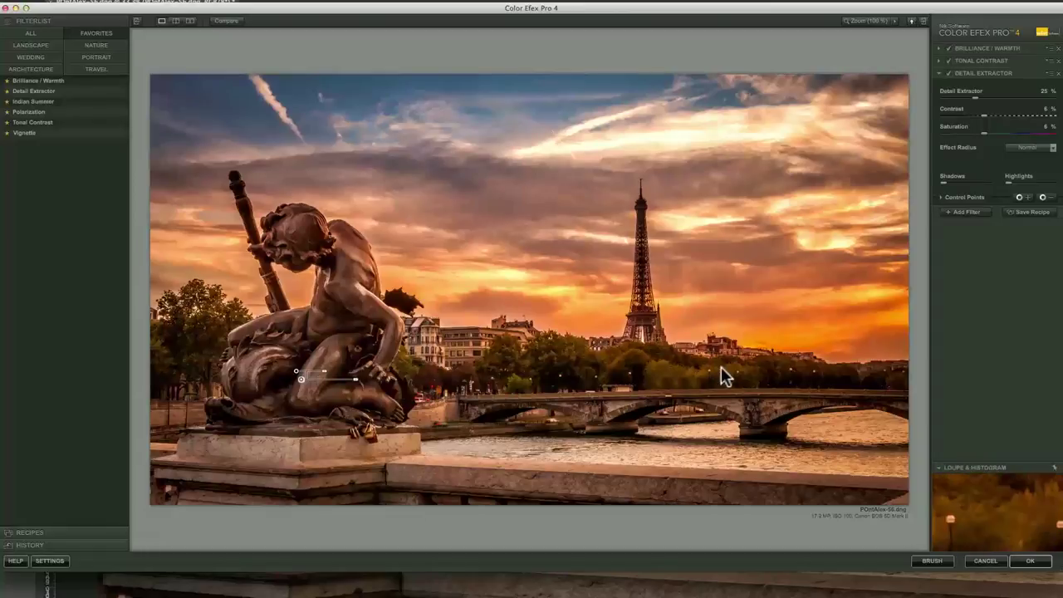
- Add the Vignette filter and set its opacity to 32%
left_click(970, 218)
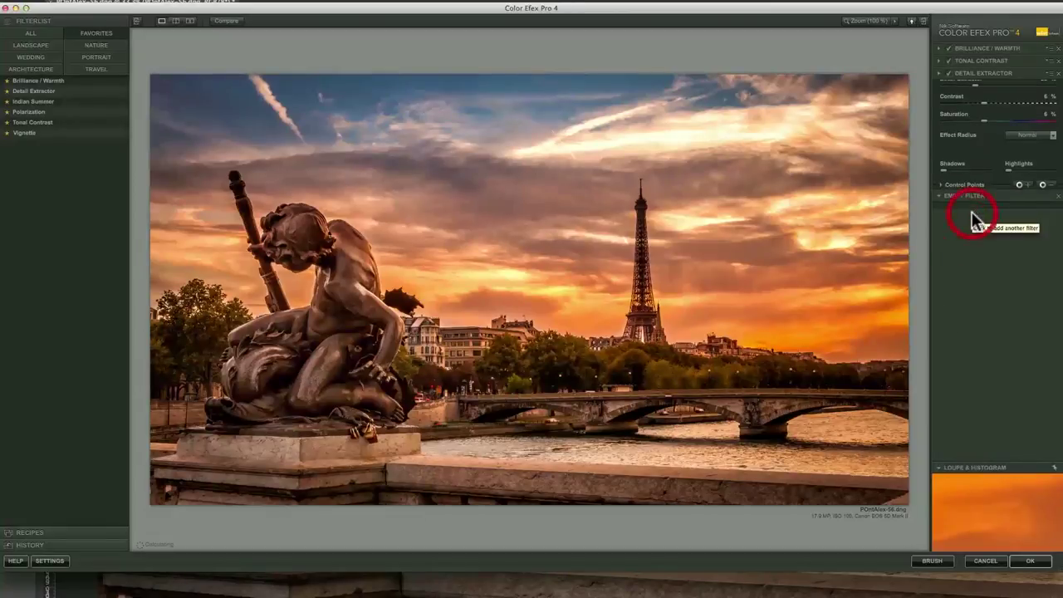
left_click(23, 133)
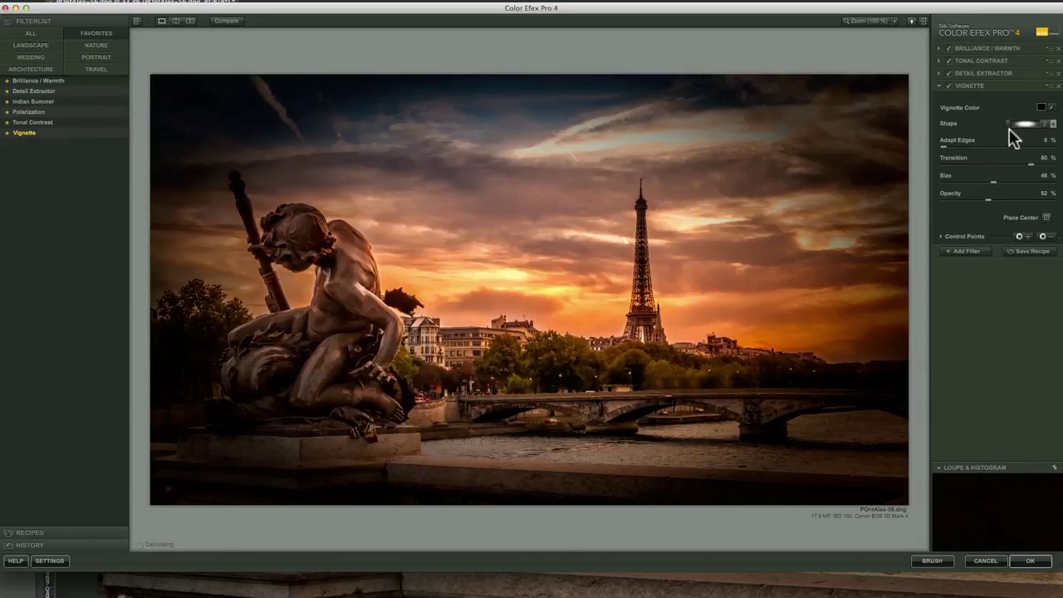
left_click(972, 199)
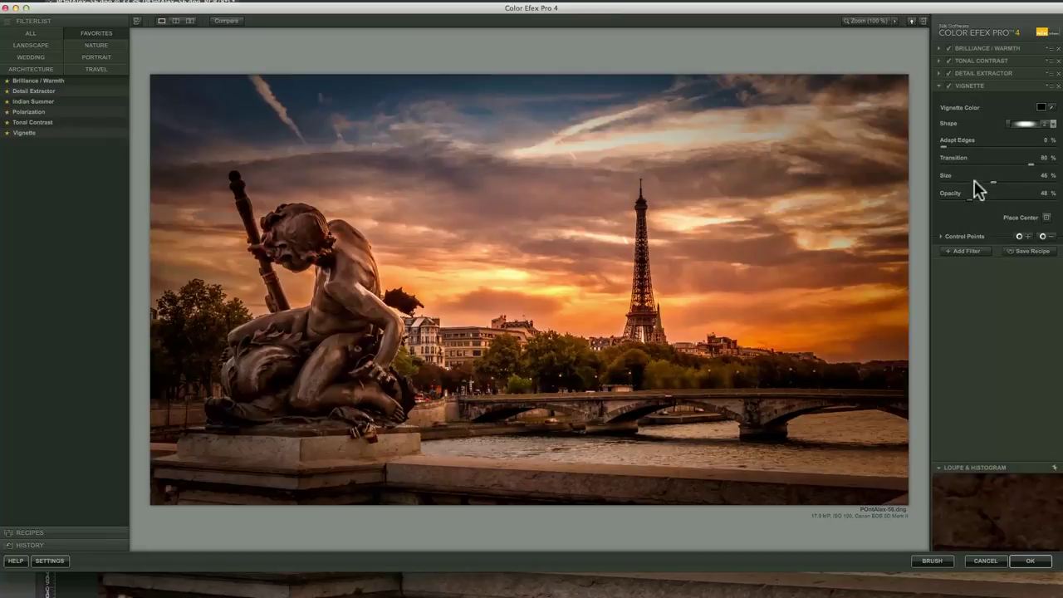
left_click(966, 199)
left_click_drag(962, 198, 960, 198)
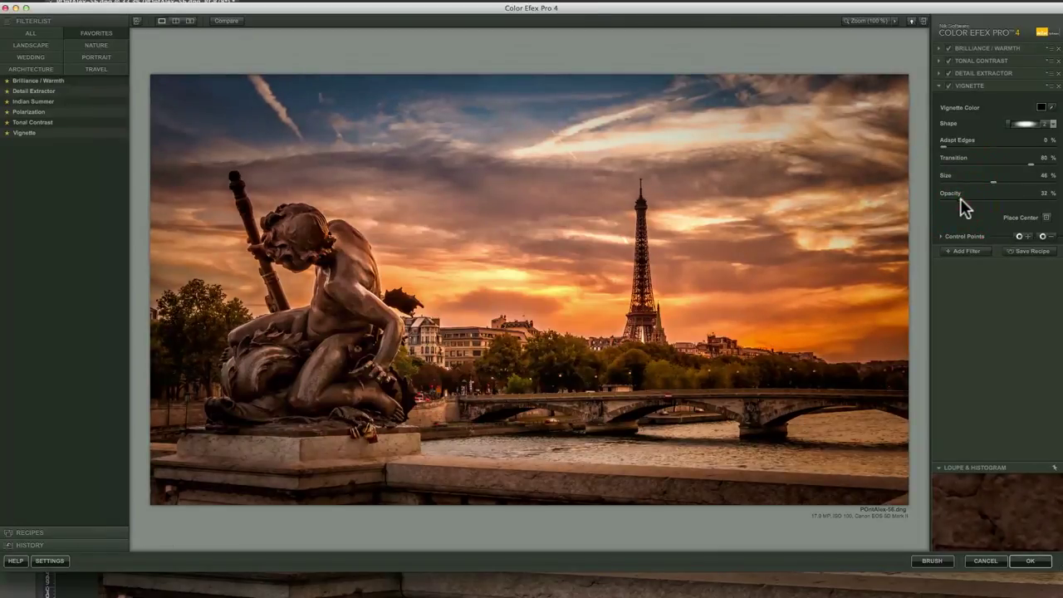
- Compare the image with and without the vignette, and apply the whole filter stack to the Photoshop image
left_click(948, 86)
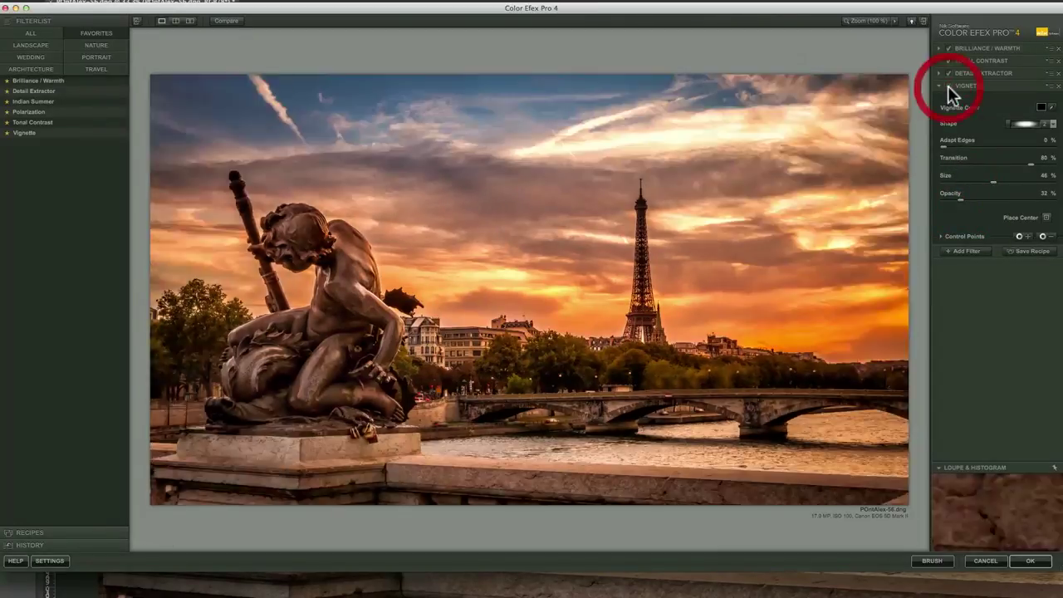
left_click(948, 86)
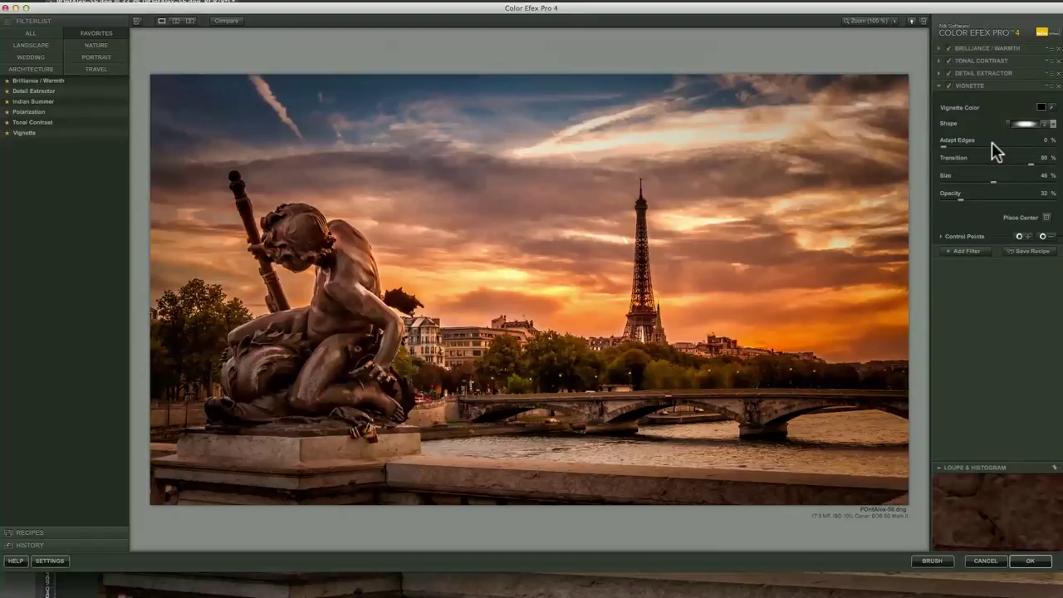
left_click(1030, 560)
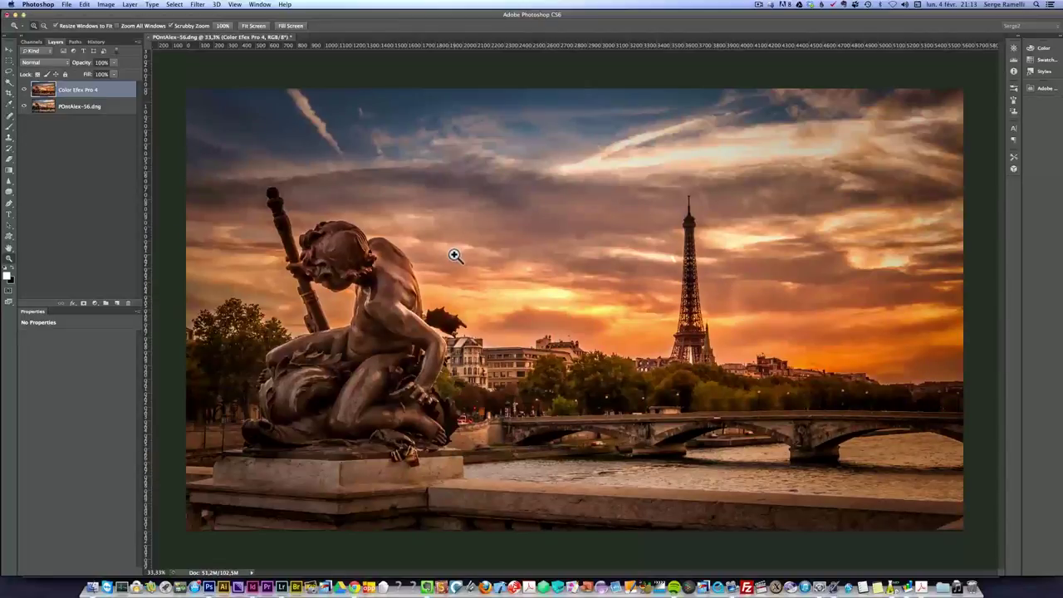
- Switch to Chrome and look through the training packages on the photoserge.com Tutorial Apps page
key("super+Tab")
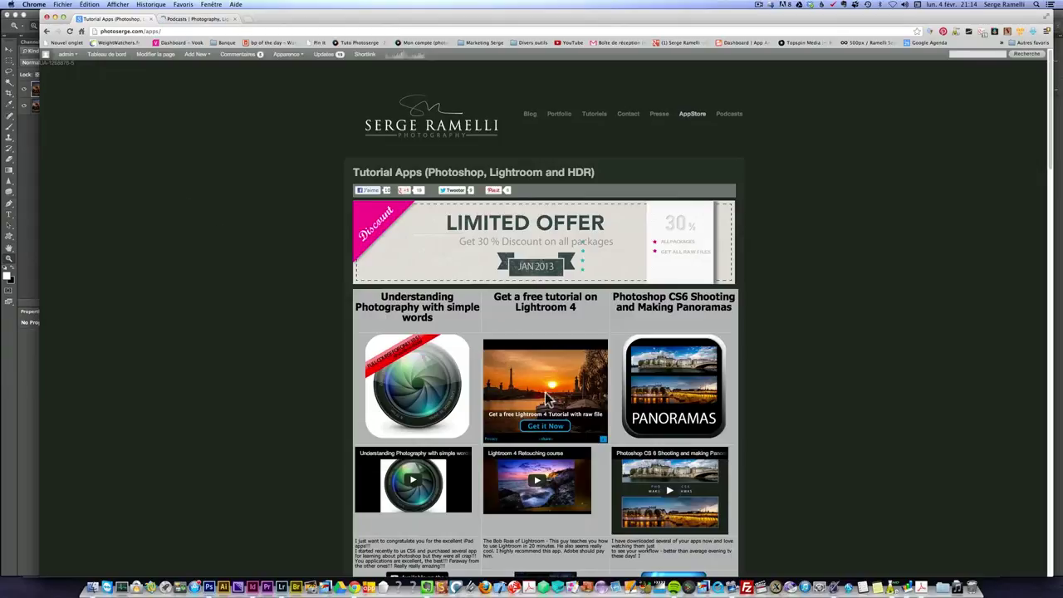
scroll(983, 201, "down", 5)
scroll(983, 201, "up", 5)
scroll(983, 201, "down", 10)
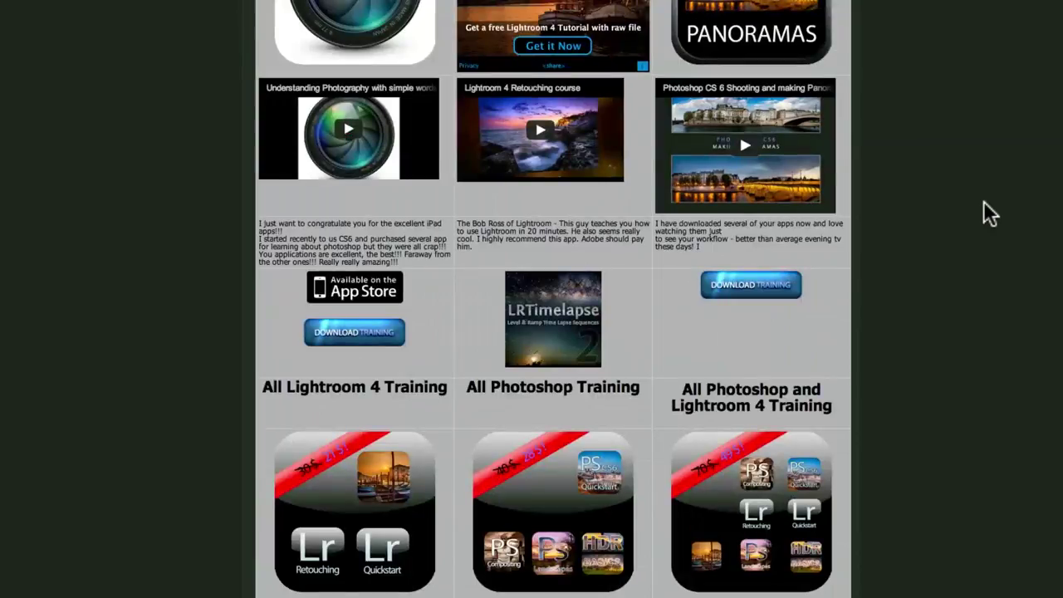